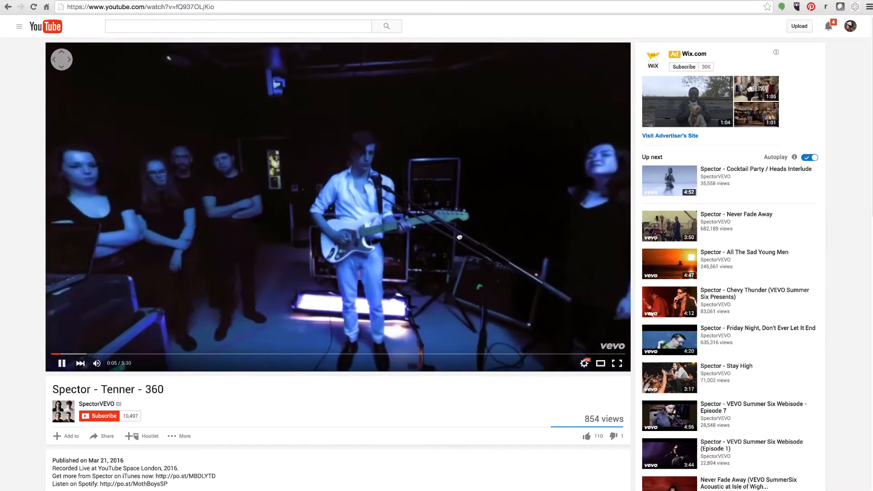
Look around the Spector - Tenner - 360 video by rotating its view through the performers and audience
left_click_drag(478, 203, 363, 195)
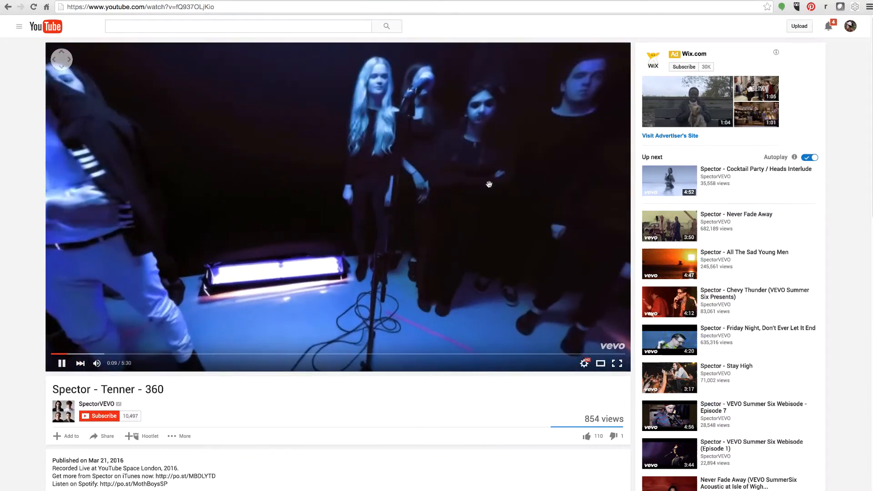
left_click_drag(489, 185, 345, 186)
left_click_drag(554, 194, 419, 185)
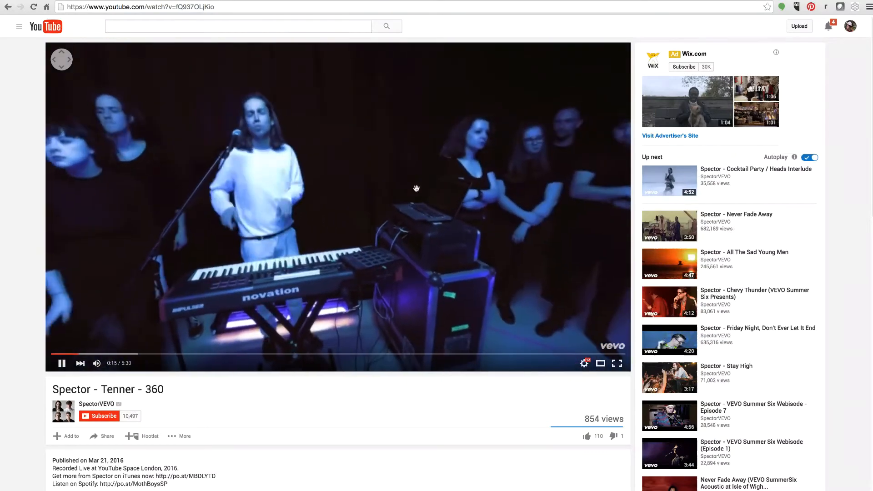
left_click_drag(602, 180, 388, 157)
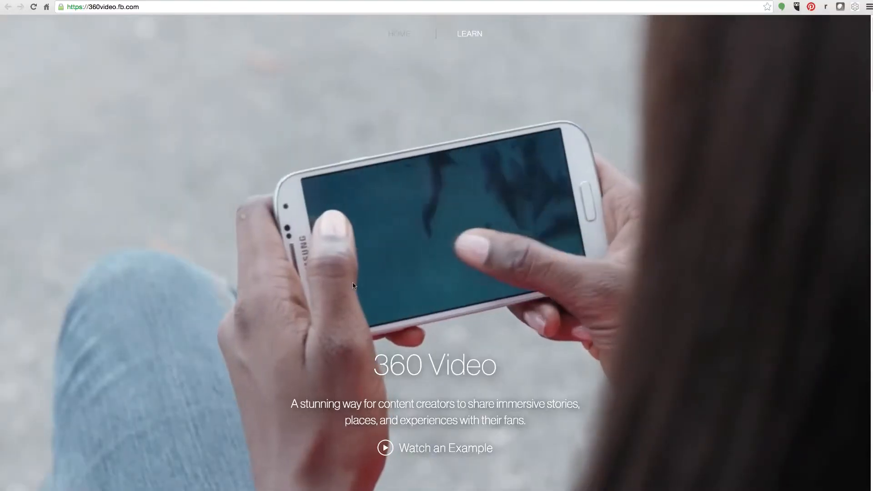
Look around the Star Wars: The Force Awakens 360 video on the Facebook 360 Video page
scroll(357, 283, "down", 1)
scroll(357, 283, "down", 15)
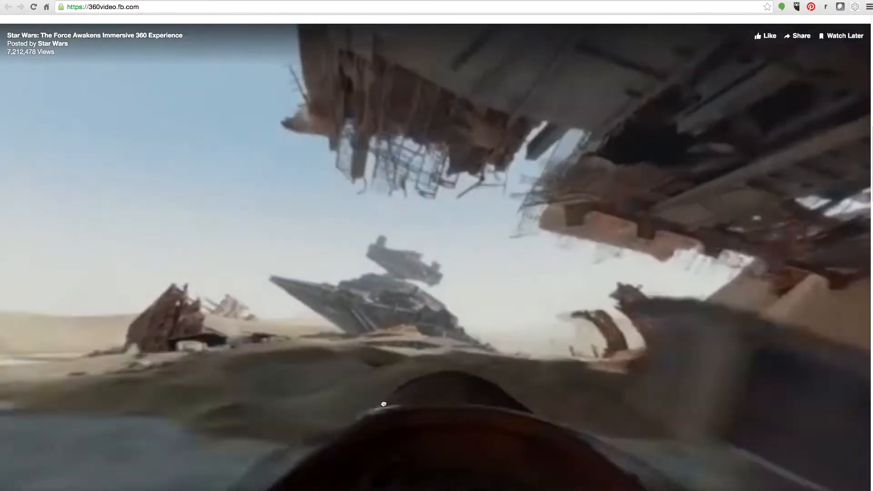
left_click_drag(382, 405, 527, 150)
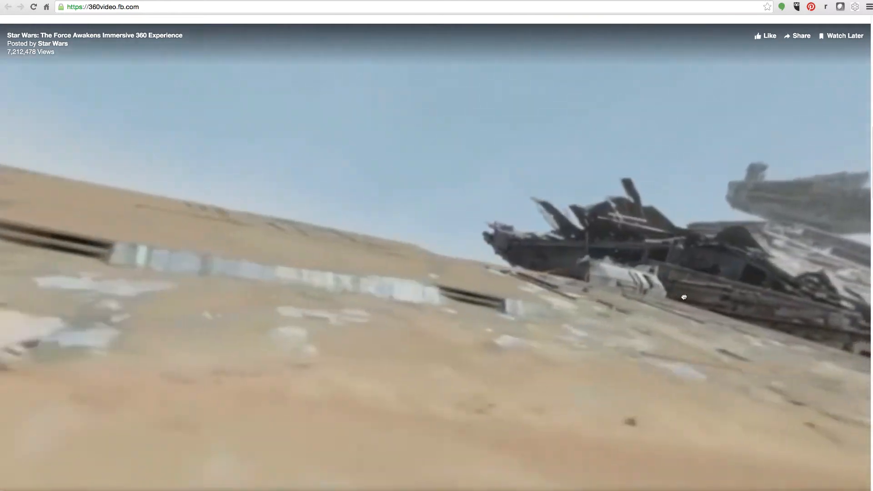
left_click_drag(683, 296, 329, 344)
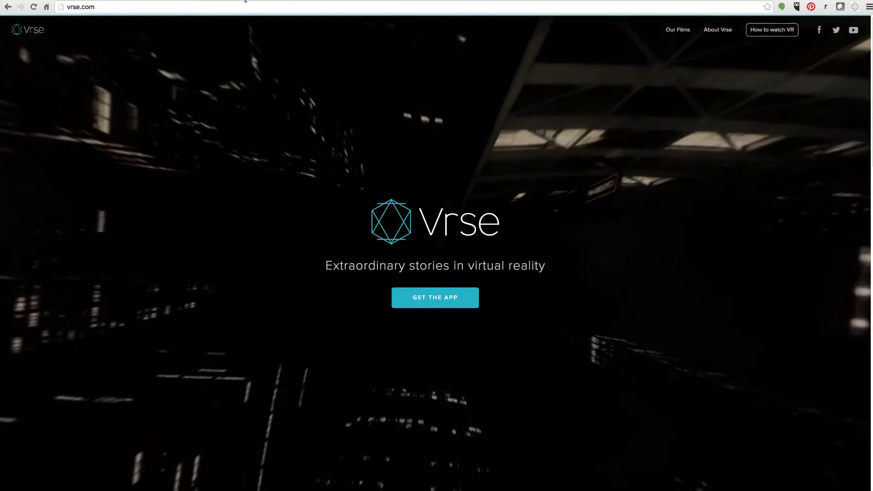
Browse the films on vrse.com and open Take Flight for playback in 360°
scroll(448, 319, "down", 15)
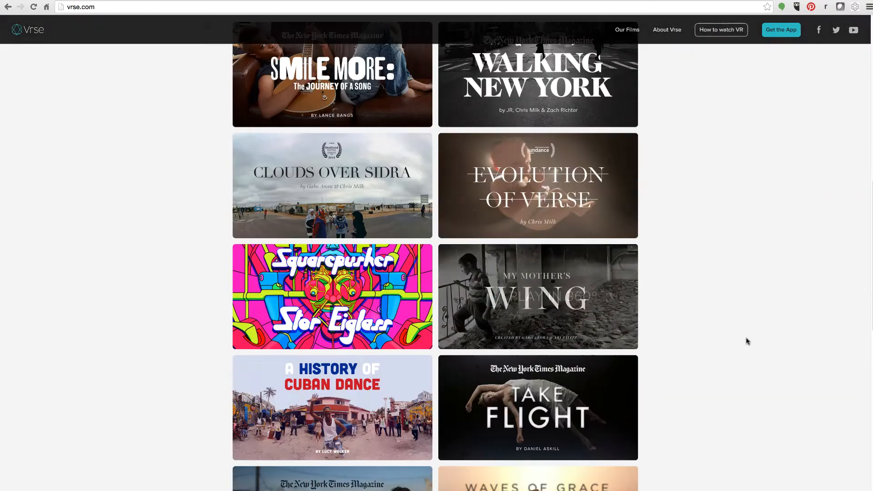
scroll(559, 329, "down", 1)
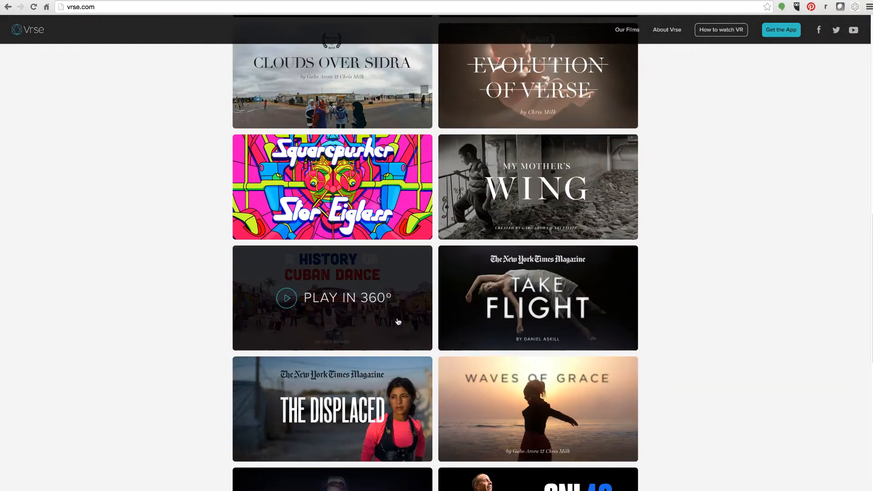
left_click(537, 295)
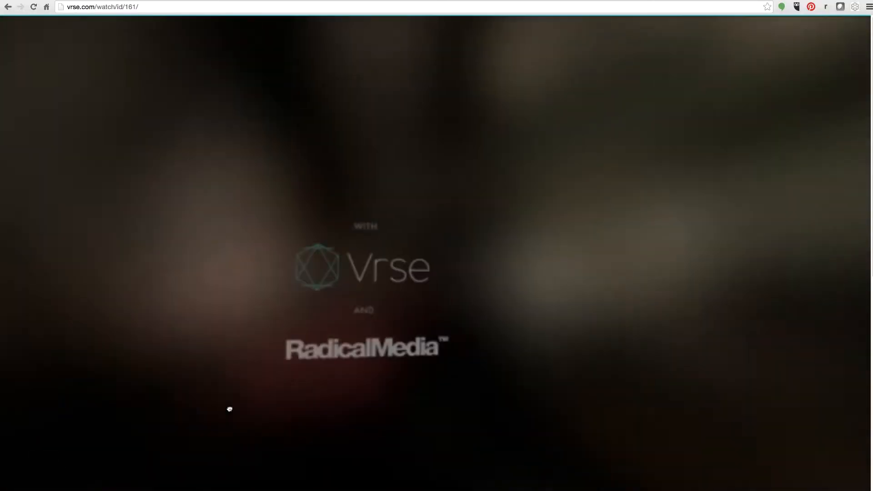
Look around the opening credits of the Take Flight 360 film in several directions
left_click_drag(230, 409, 525, 330)
scroll(517, 338, "down", 5)
scroll(516, 337, "up", 5)
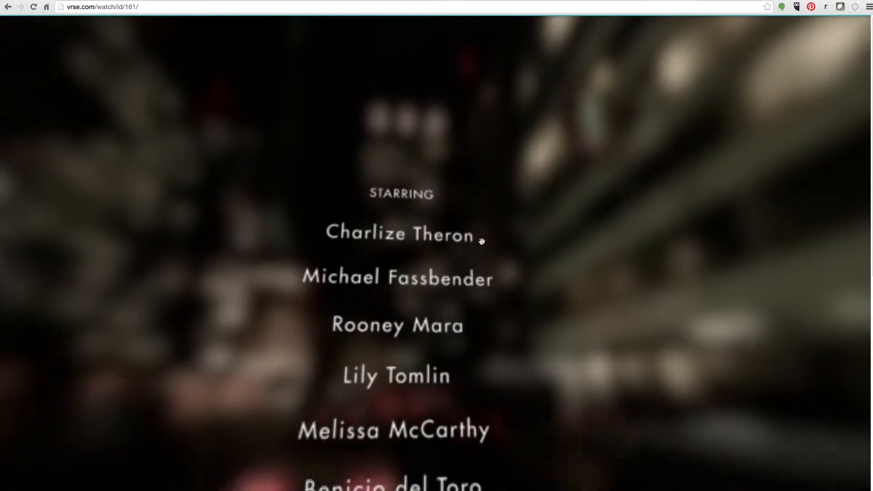
left_click_drag(482, 241, 384, 219)
left_click_drag(403, 331, 598, 209)
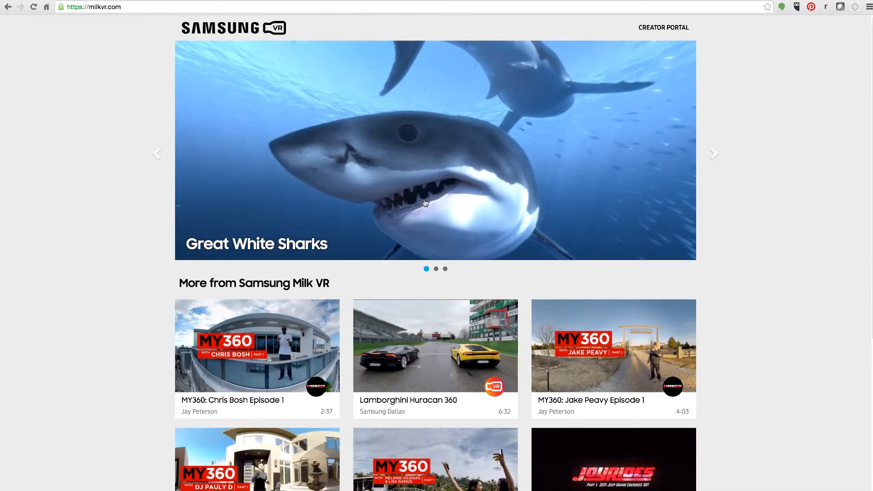
Open the featured Great White Sharks video on the Samsung Milk VR page
left_click(425, 203)
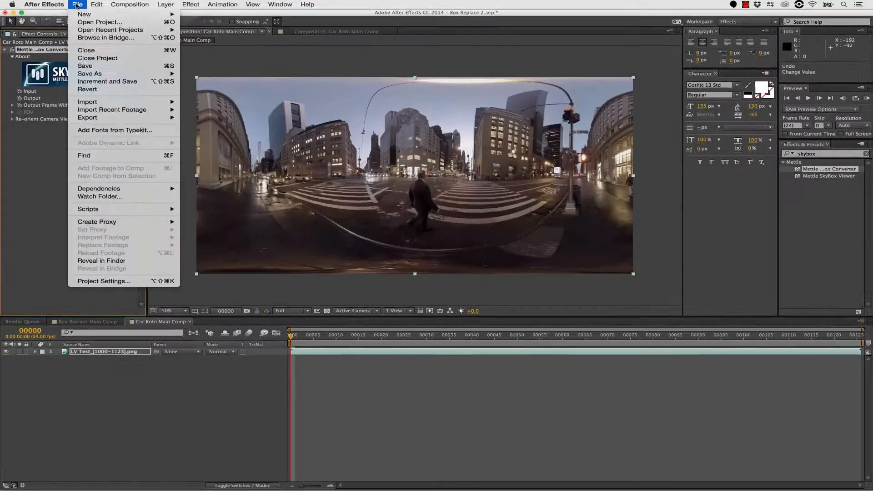
Run the SkyBox Extractor script in After Effects and extract the skybox from Car Roto Main Comp
mouse_move(117, 226)
left_click(234, 335)
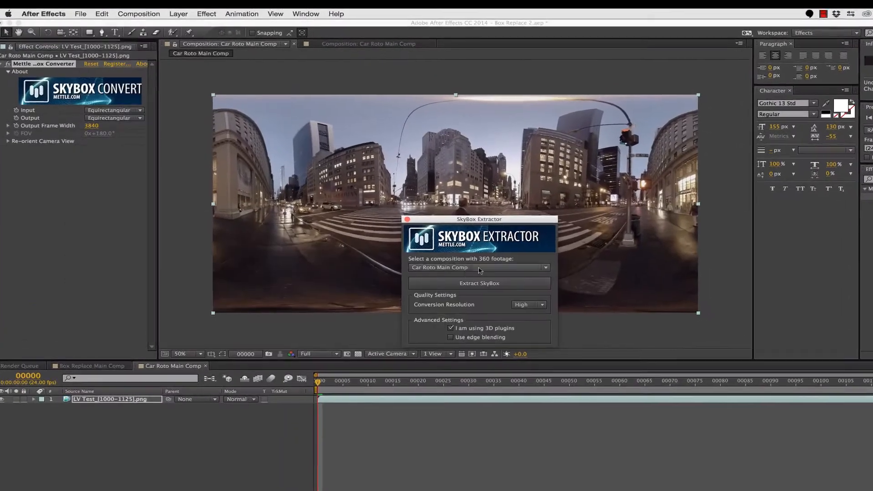
left_click(531, 287)
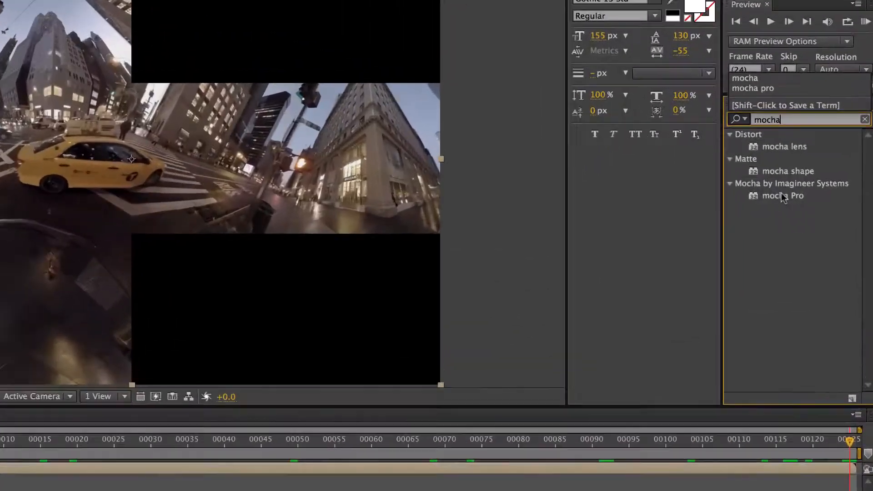
Apply the mocha Pro effect to the roto precomposition layer and launch mocha Pro
left_click(809, 196)
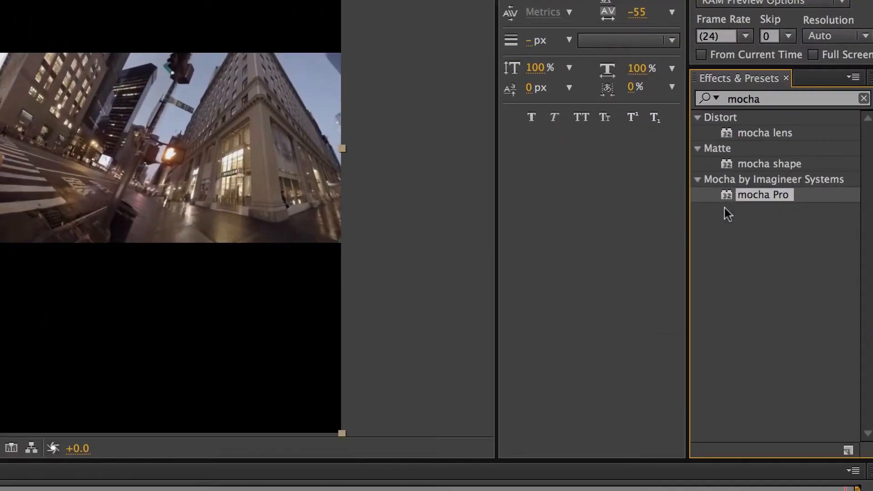
left_click_drag(746, 197, 111, 355)
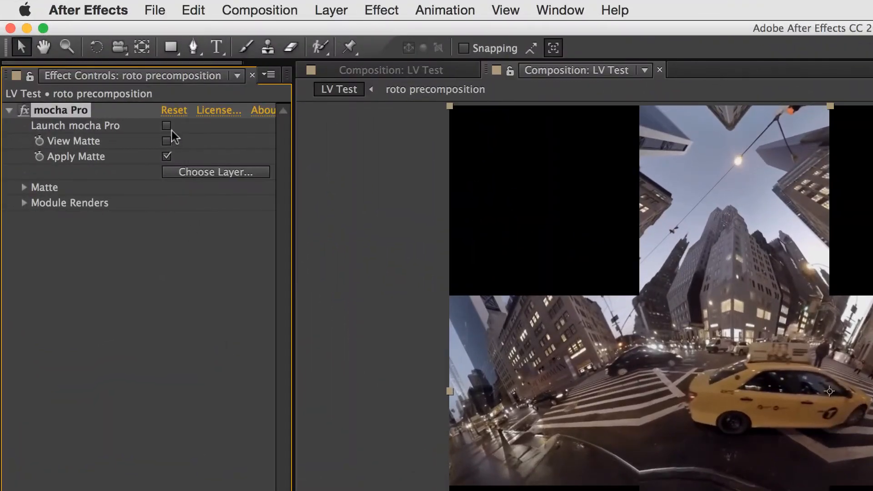
left_click(83, 59)
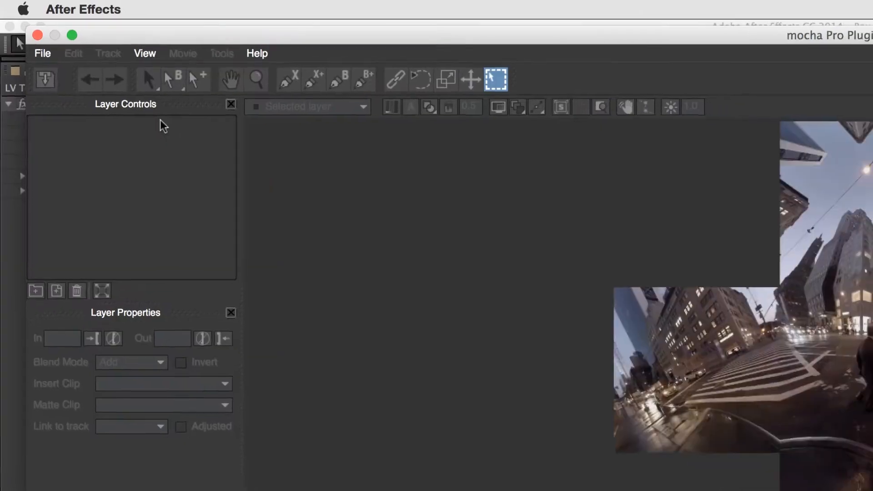
Draw a closed X-spline around the yellow taxi, including its roof sign, at frame 117
left_click_drag(133, 304, 823, 304)
key("z")
left_click_drag(459, 163, 192, 98)
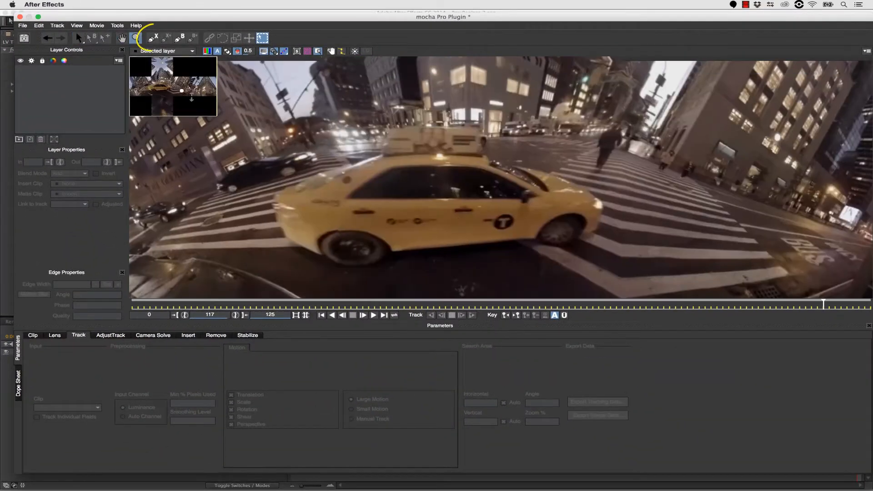
left_click(153, 38)
left_click(483, 126)
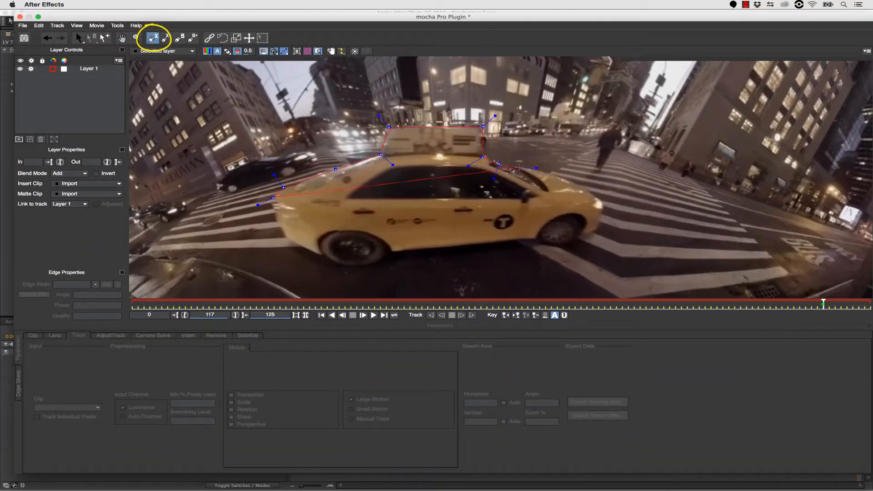
left_click(605, 203)
left_click(535, 240)
left_click(389, 251)
left_click(320, 255)
left_click(273, 197)
left_click(419, 249)
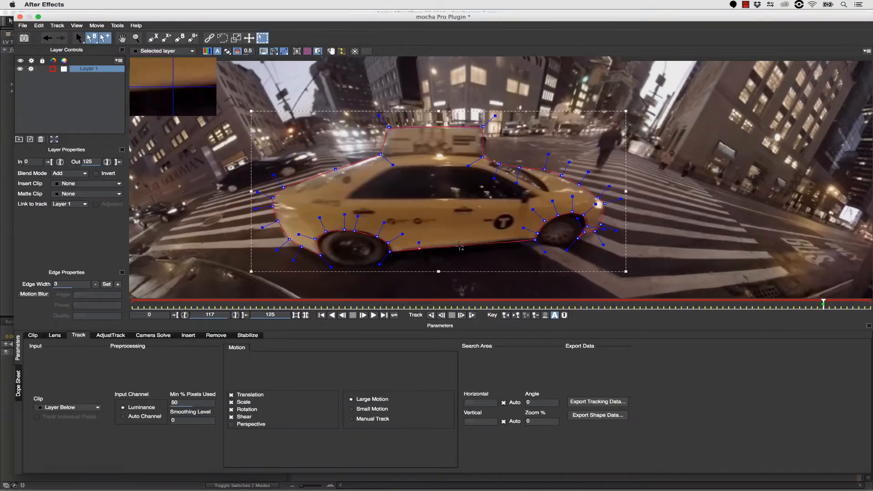
Adjust the spline's points and handles around the taxi's rear and front wheels to fit its outline more tightly
left_click_drag(385, 257, 377, 266)
left_click_drag(325, 260, 333, 270)
left_click_drag(539, 244, 545, 255)
left_click_drag(573, 243, 562, 250)
left_click_drag(584, 233, 585, 237)
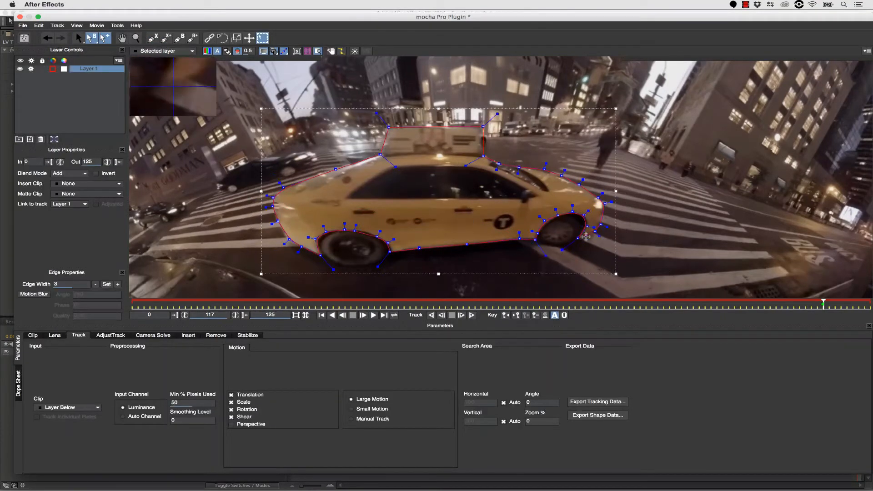
Rename the taxi's layer as "track and roto car" and track its motion backward
type("car")
key("Return")
left_click(431, 315)
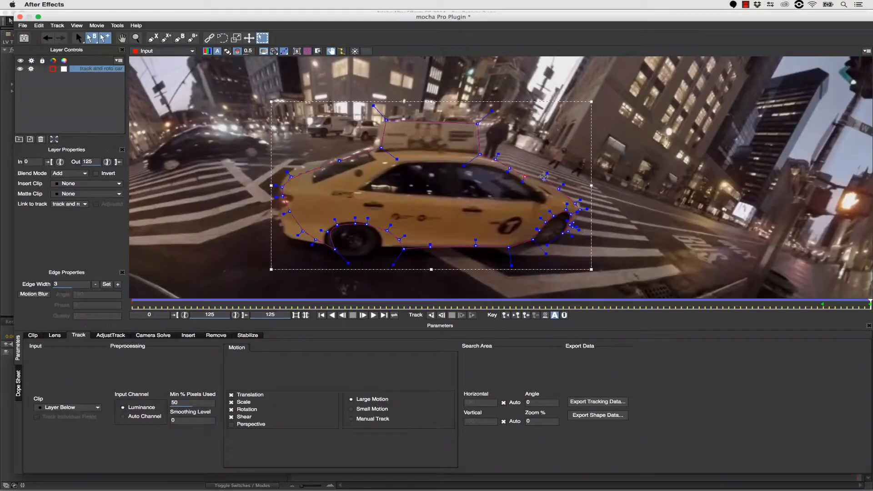
Move the spline points beside the taxi's rear wheel onto the car at frame 125, and review the shape on earlier frames
left_click_drag(399, 239, 381, 236)
left_click_drag(403, 248, 382, 247)
key("Left")
key("Left")
key("Left")
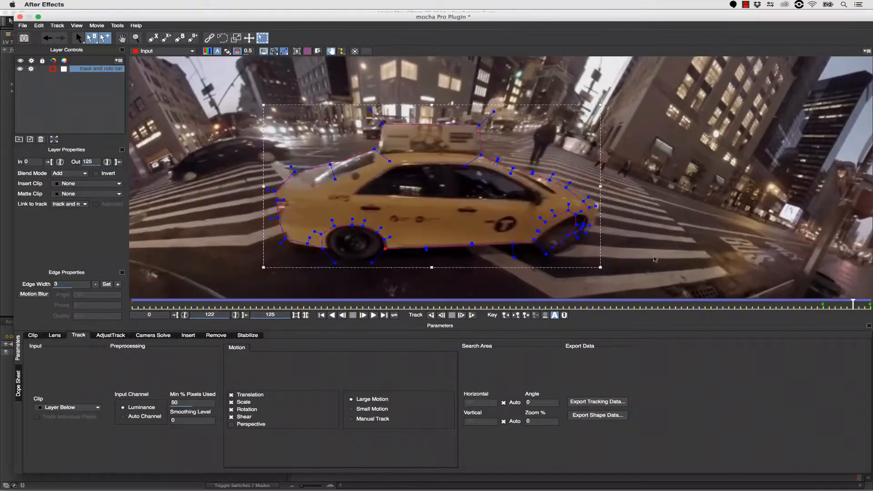
left_click(833, 307)
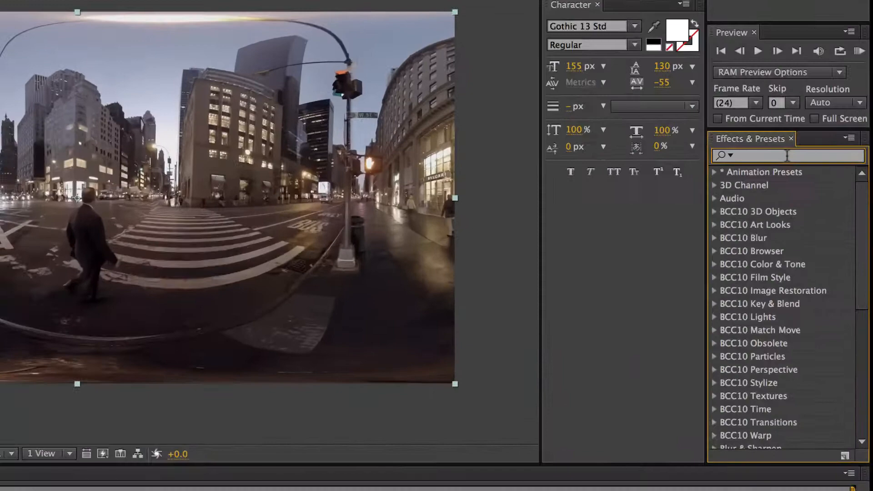
Search the effects for "skybox" and apply Mettle SkyBox Converter to the LV Test_[1000-1125].png layer in Car Roto Main Comp
type("sk")
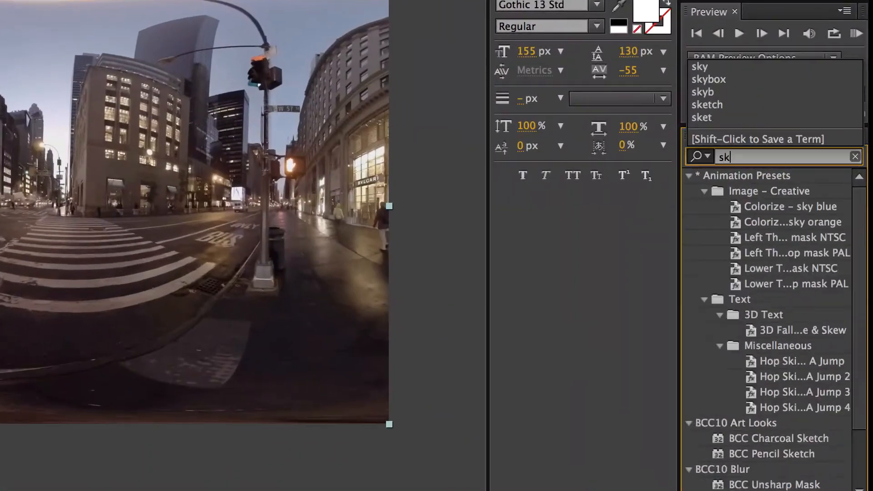
type("ybox")
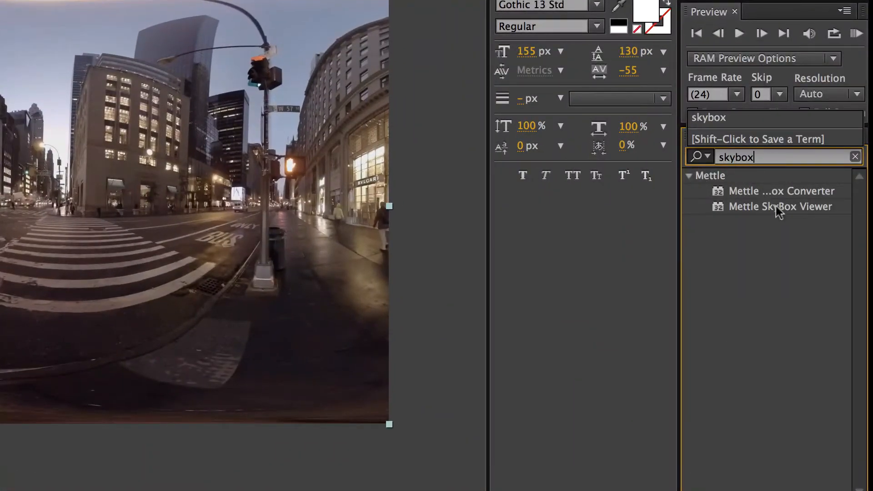
left_click(768, 191)
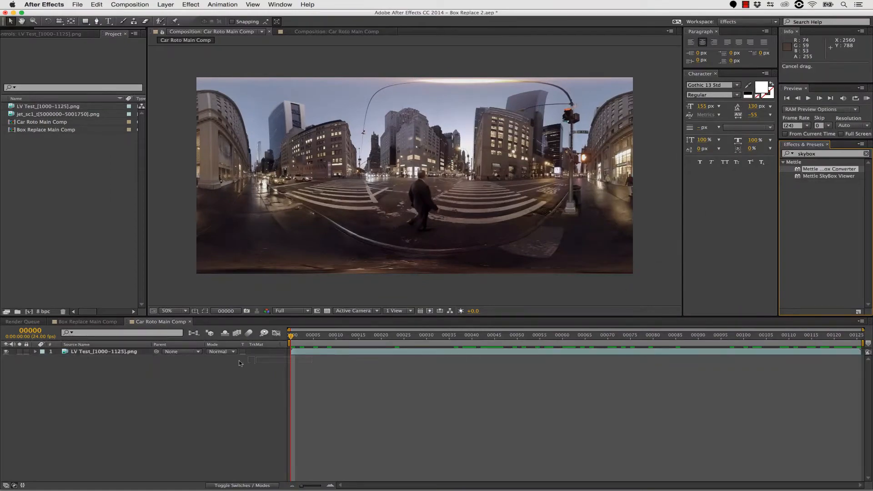
left_click_drag(240, 363, 116, 356)
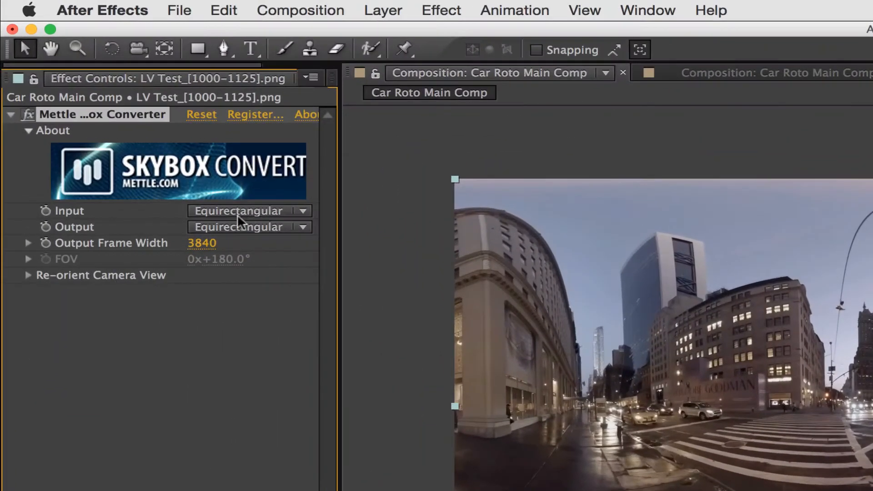
Try the SkyBox Converter with Equirectangular input and Cube-map output, and undo the output change
left_click(108, 91)
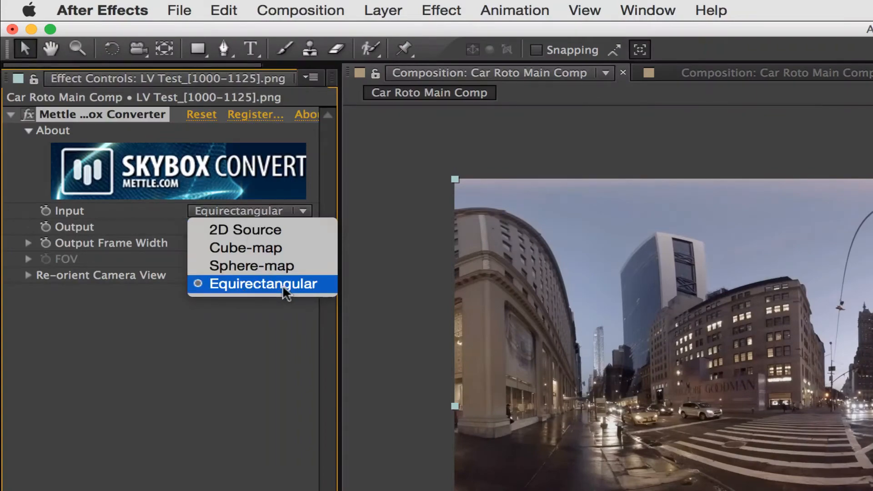
left_click(282, 285)
left_click(259, 225)
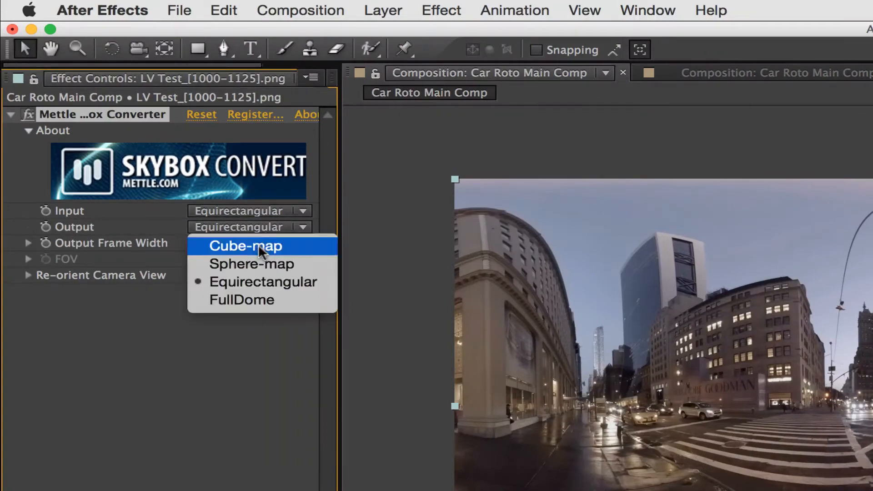
left_click(257, 245)
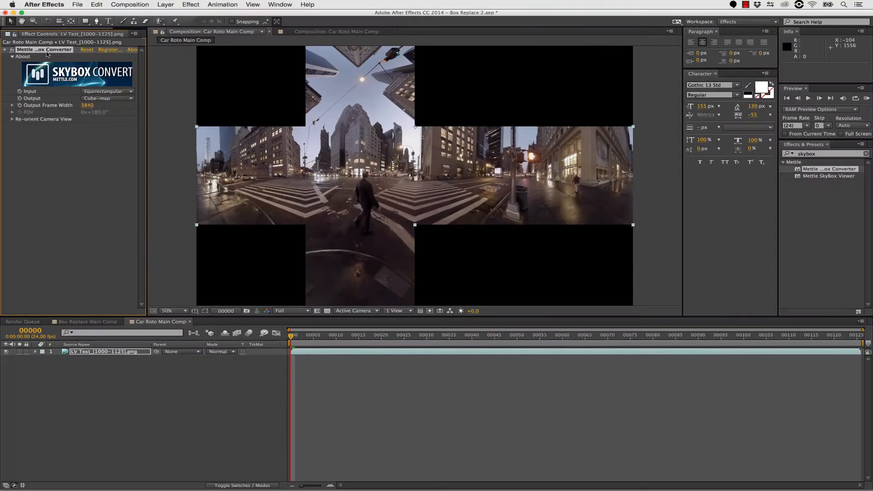
key("super+z")
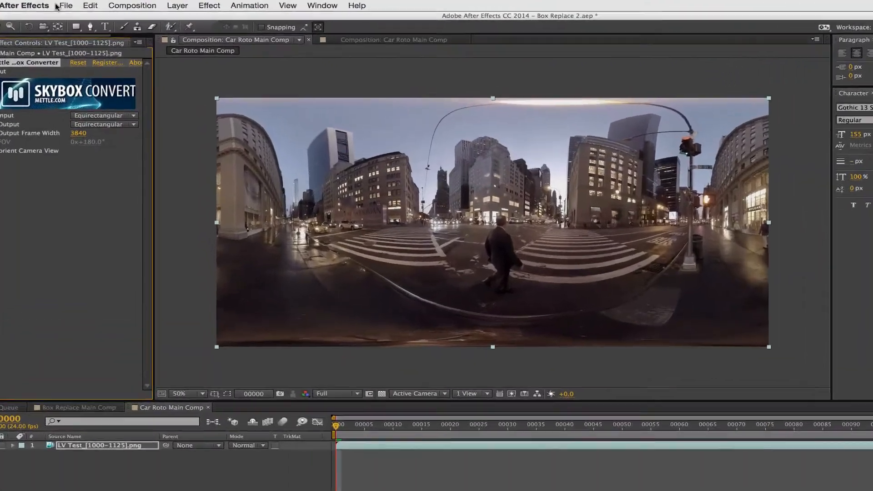
Open the SkyBox Extractor script and extract the skybox from Car Roto Main Comp with High conversion resolution and 3D plugins enabled
left_click(77, 4)
mouse_move(141, 317)
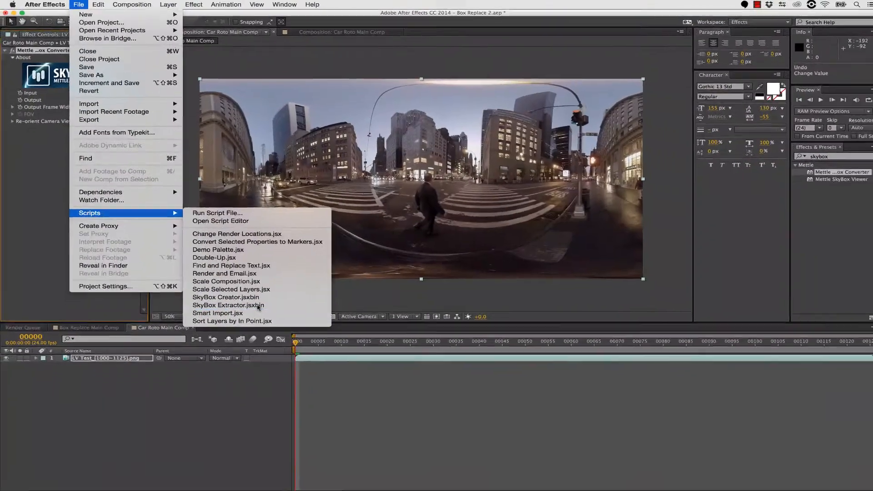
left_click(280, 460)
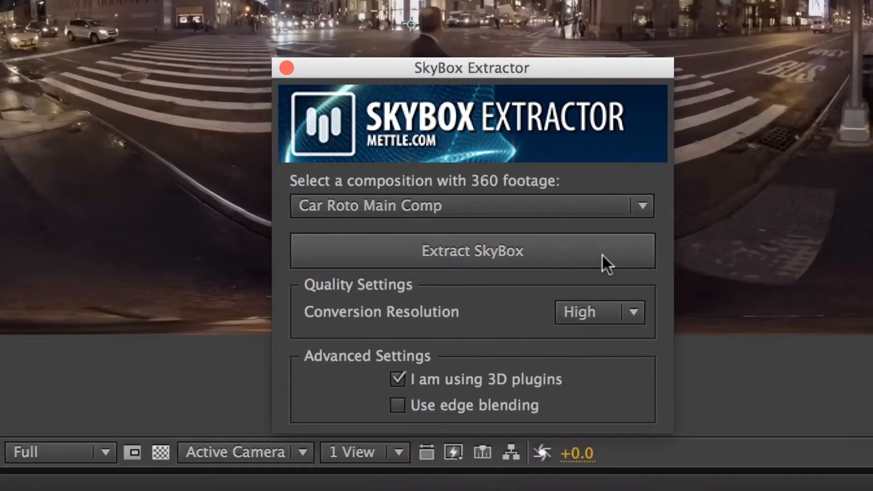
left_click(508, 250)
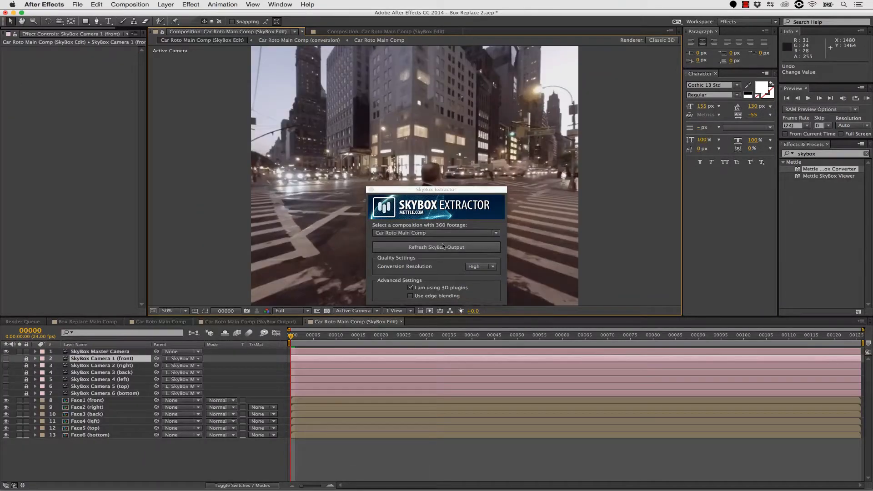
Move the SkyBox Extractor window off the footage and close it
left_click_drag(420, 191, 206, 160)
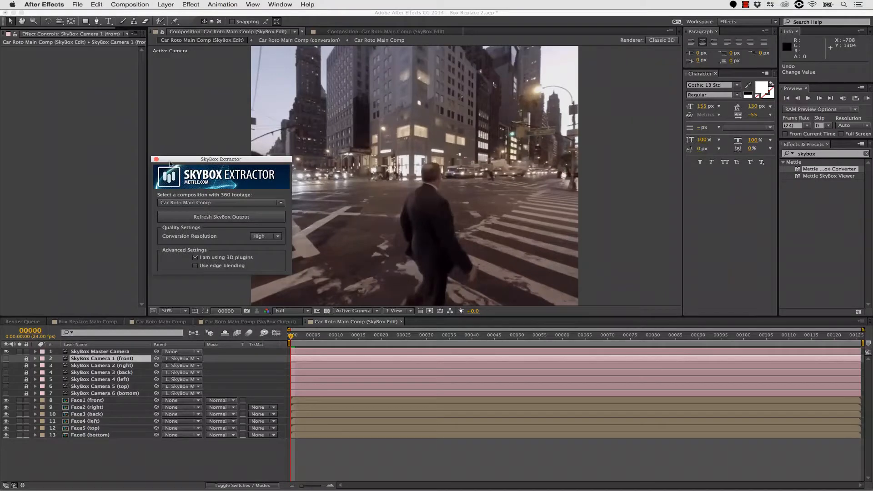
left_click(156, 160)
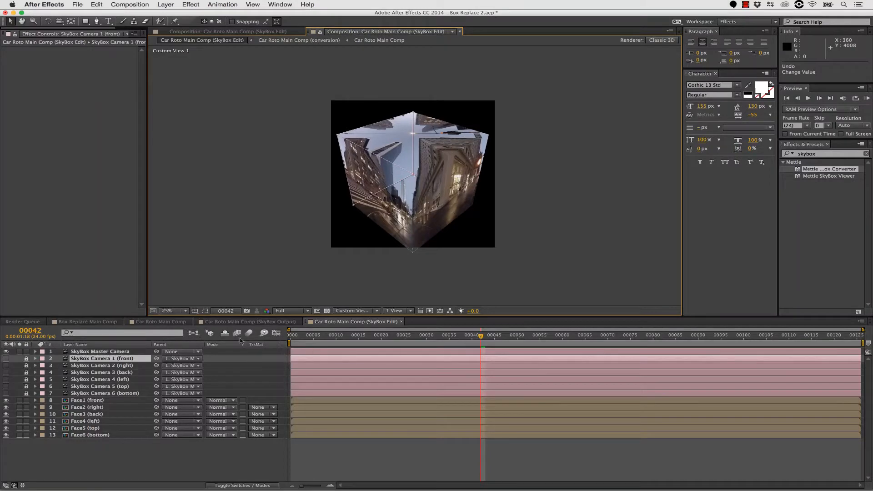
View Car Roto Main Comp (SkyBox Edit) through SkyBox Master Camera and change the camera's Y Rotation to look around the scene
left_click(103, 352)
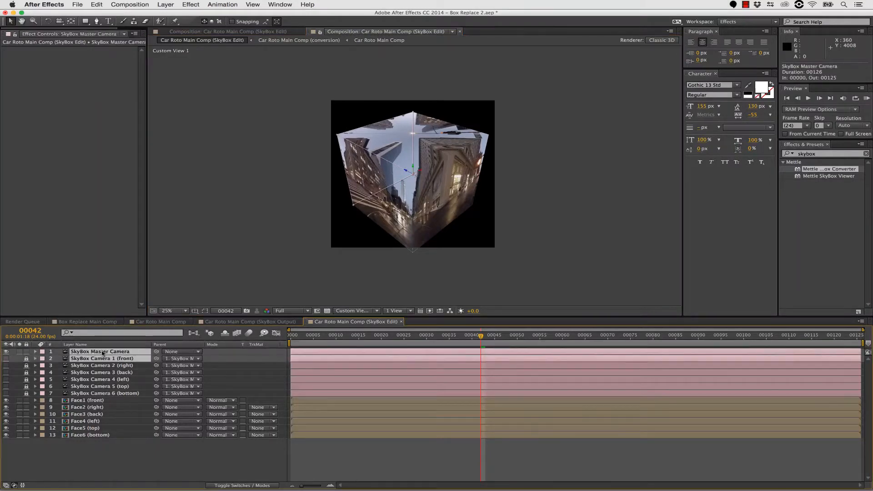
left_click(90, 435)
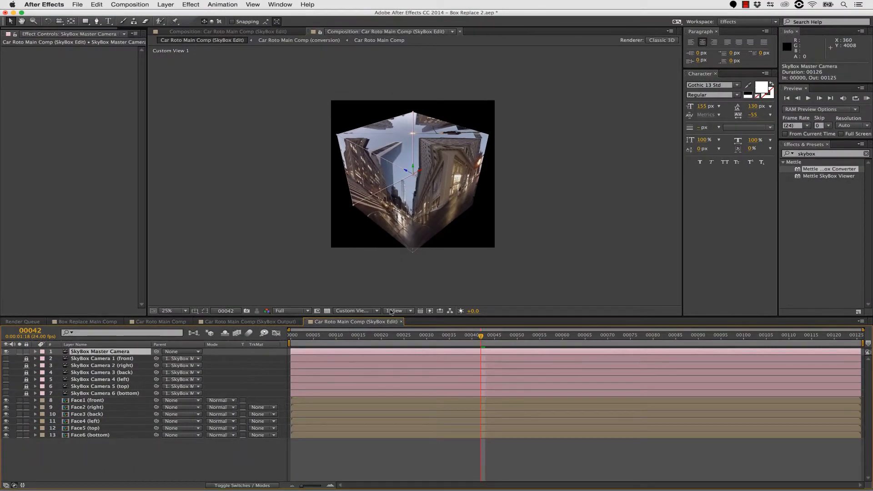
left_click(390, 311)
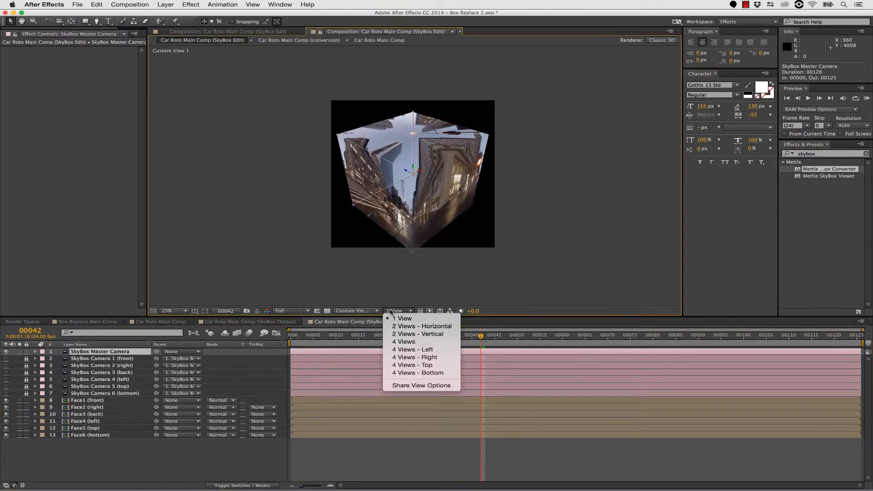
left_click(389, 310)
left_click(352, 310)
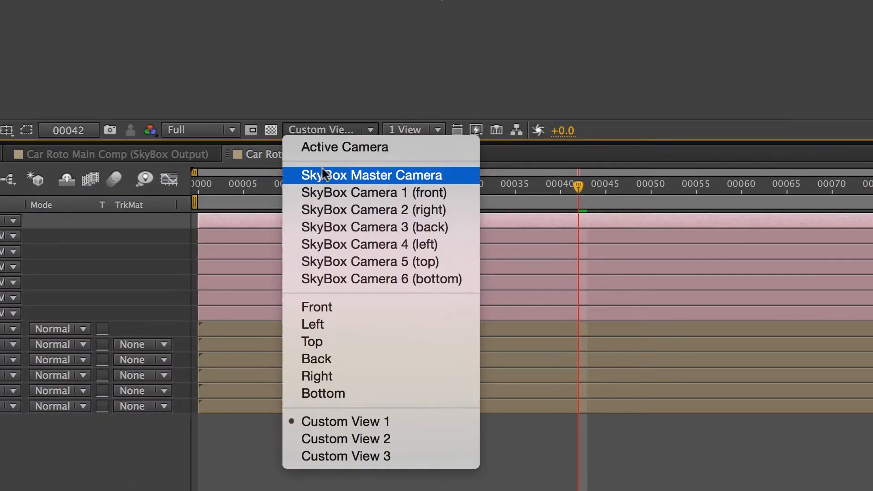
left_click(353, 331)
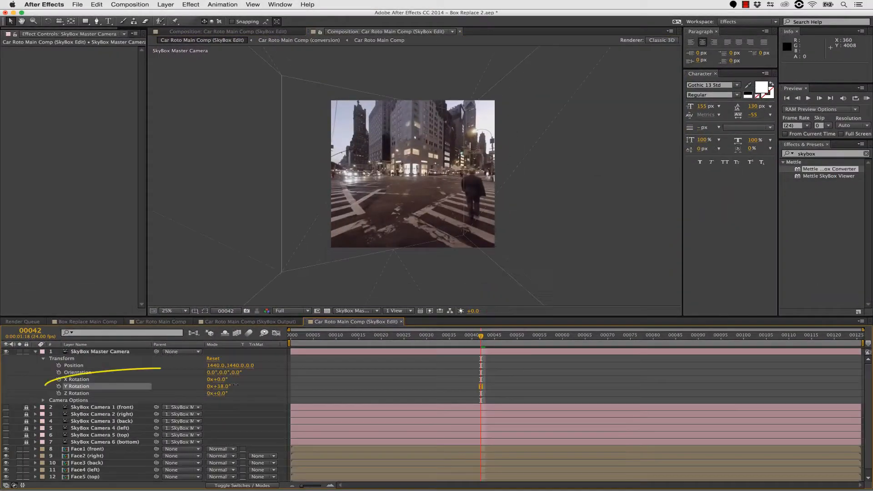
left_click_drag(236, 385, 375, 385)
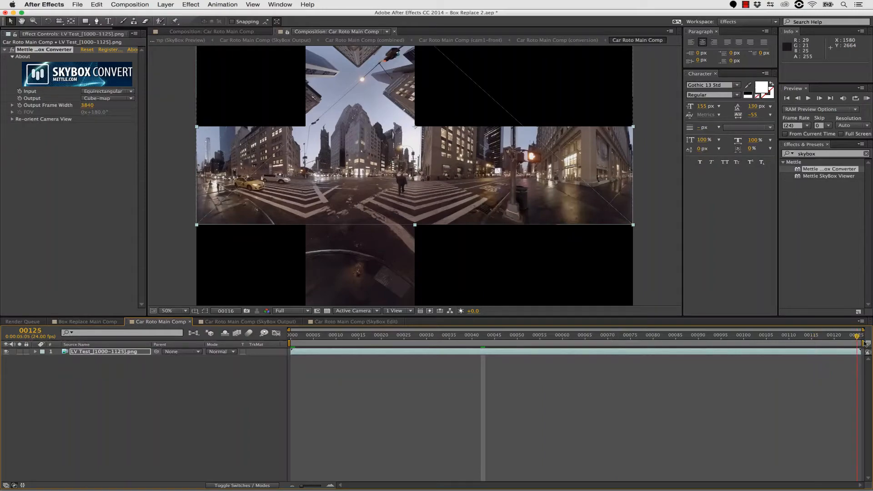
Pre-compose the LV Test_[1000-1125].png layer in Car Roto Main Comp as "Roto Car Precomp", moving all attributes into the new composition
left_click_drag(865, 343, 799, 347)
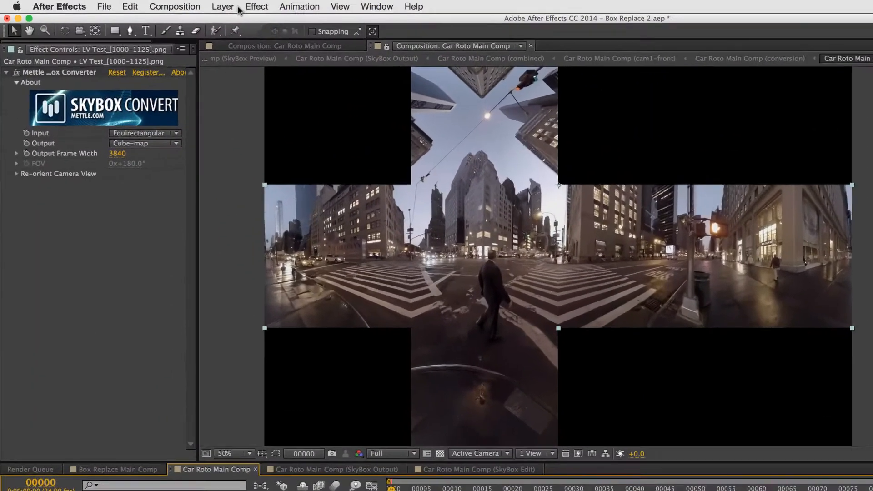
left_click(167, 5)
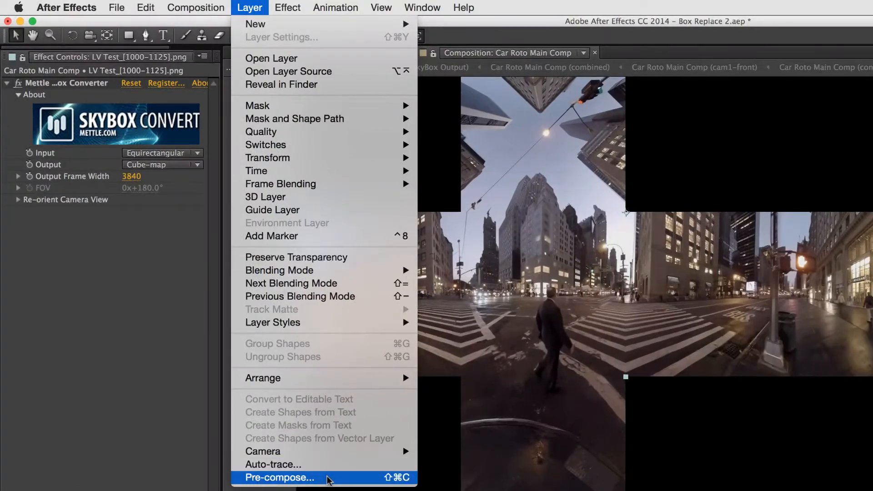
left_click(280, 476)
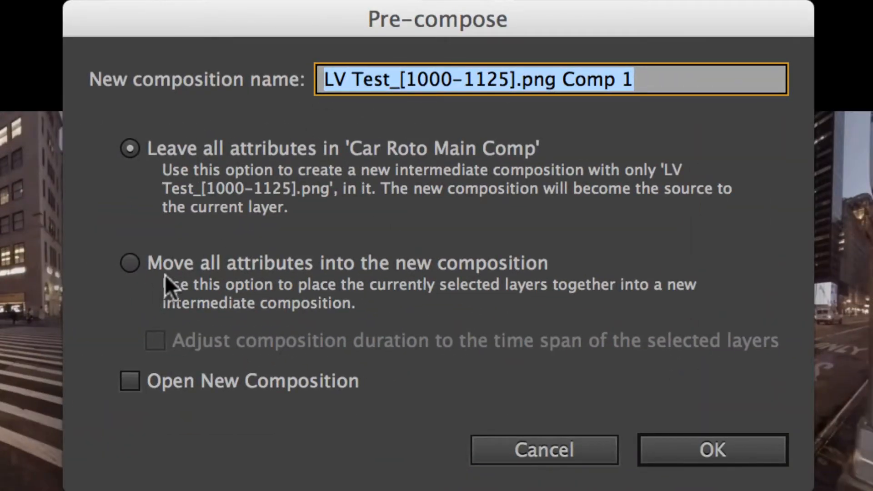
left_click(164, 272)
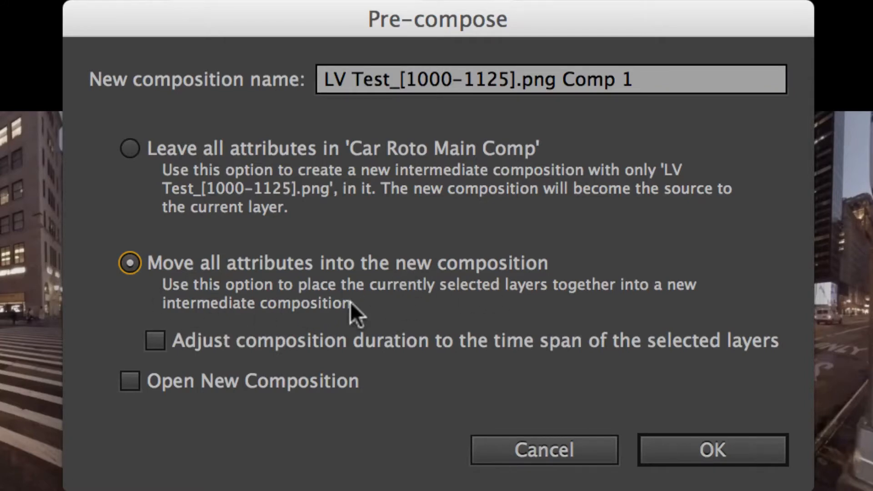
left_click(638, 86)
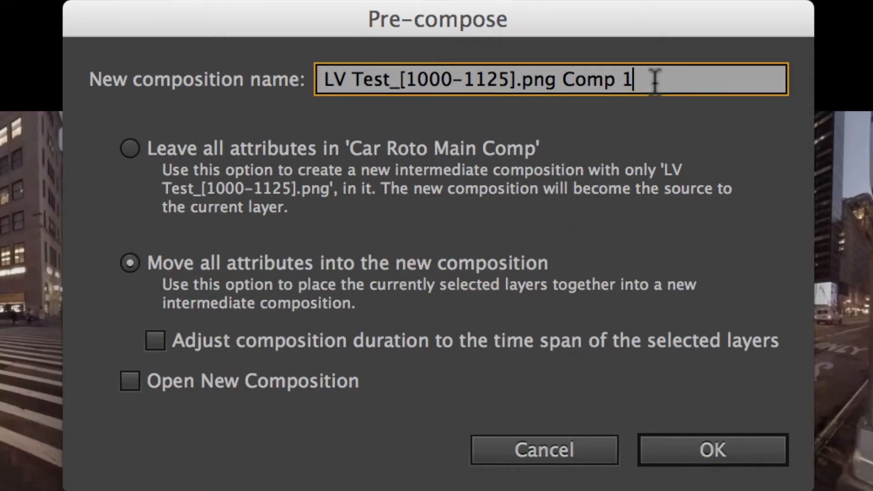
left_click_drag(656, 80, 176, 45)
type("Ro")
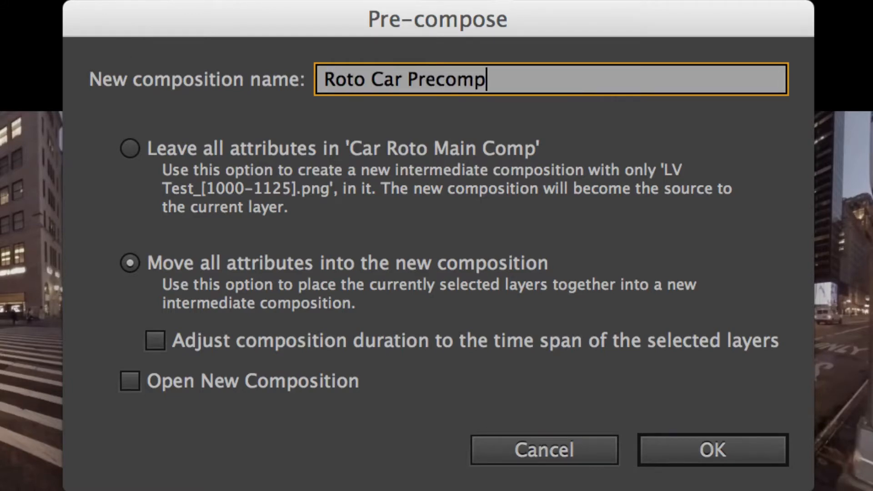
type("to Car Precomp")
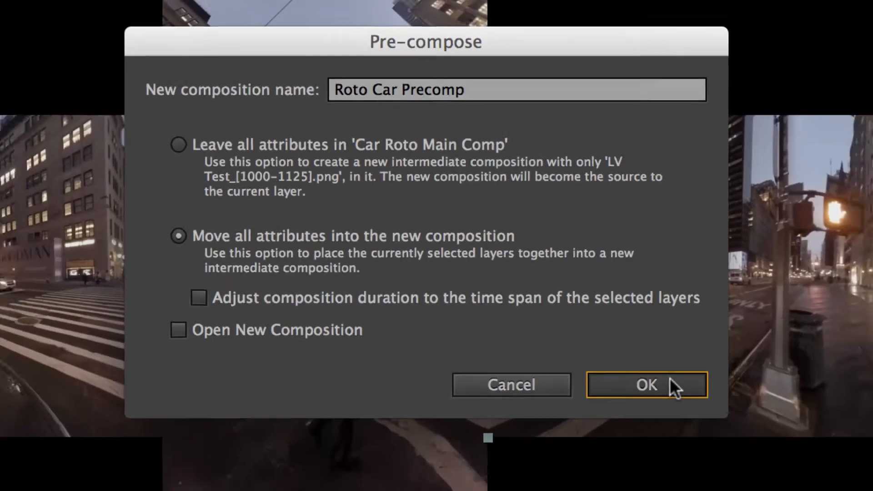
left_click(731, 443)
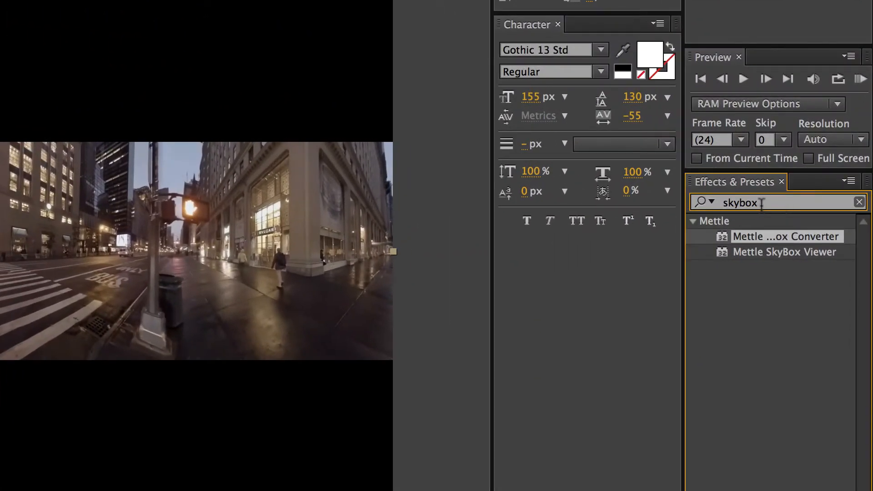
Search the effects for "mocha", apply mocha Pro to the Roto Car Precomp layer, and launch the mocha Pro plugin
double_click(761, 202)
type("mocha")
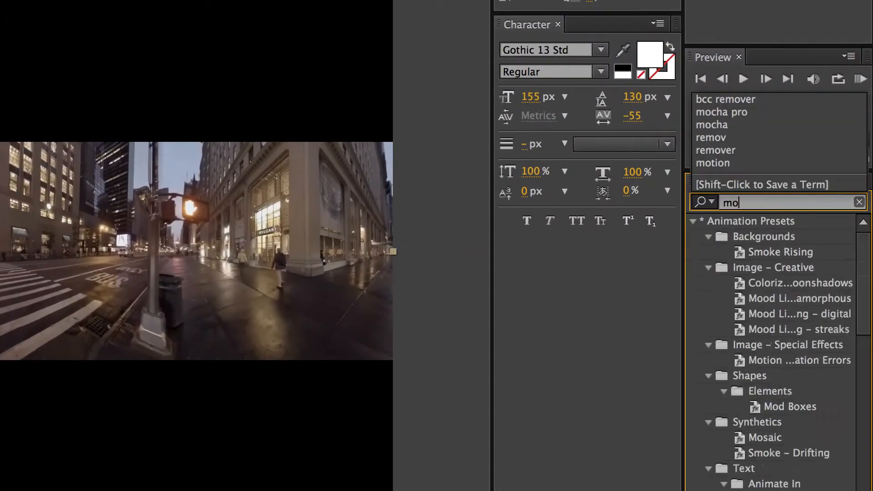
left_click_drag(771, 299, 344, 183)
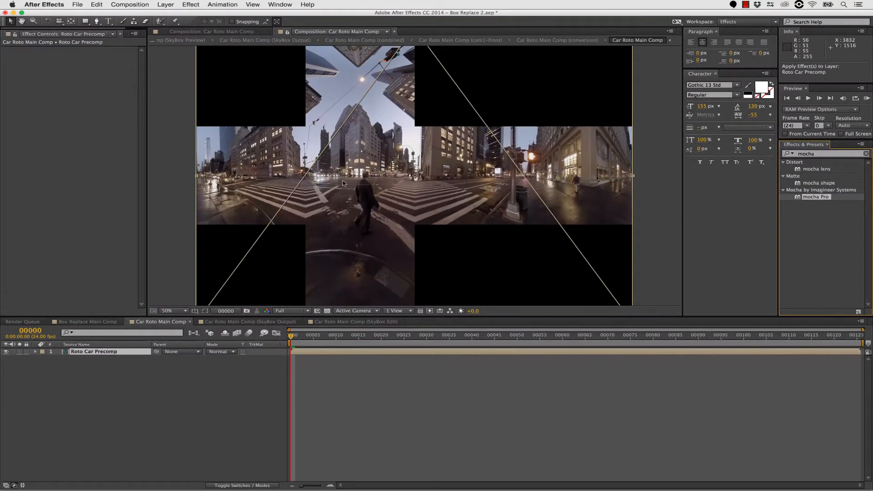
left_click_drag(342, 184, 343, 183)
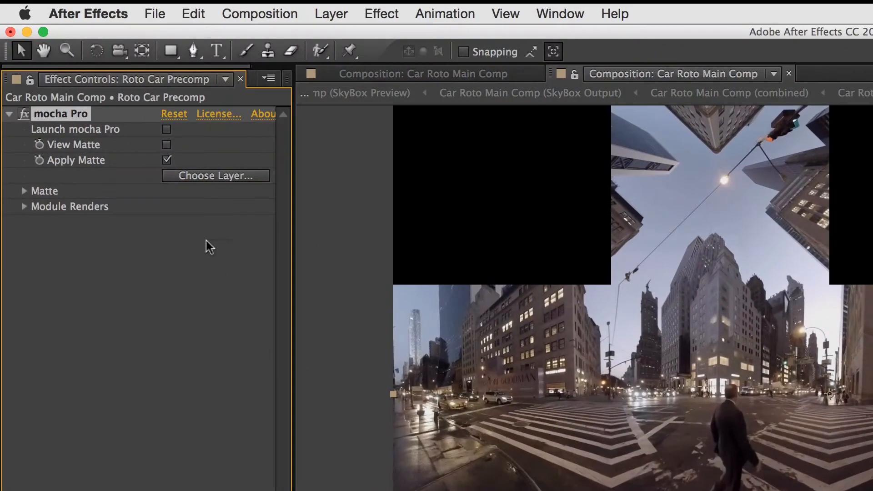
left_click(166, 130)
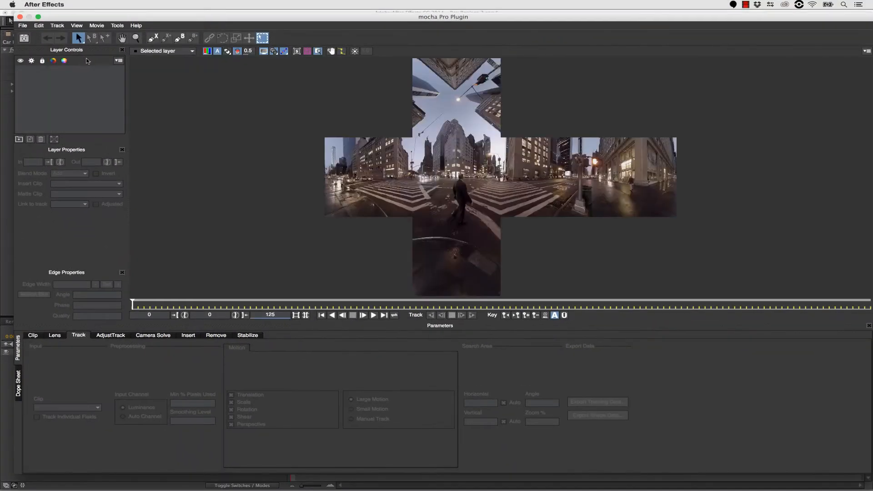
At frame 117, draw a closed X-spline around the taxi's body and roof sign, following the wheel arches
left_click_drag(292, 304, 467, 311)
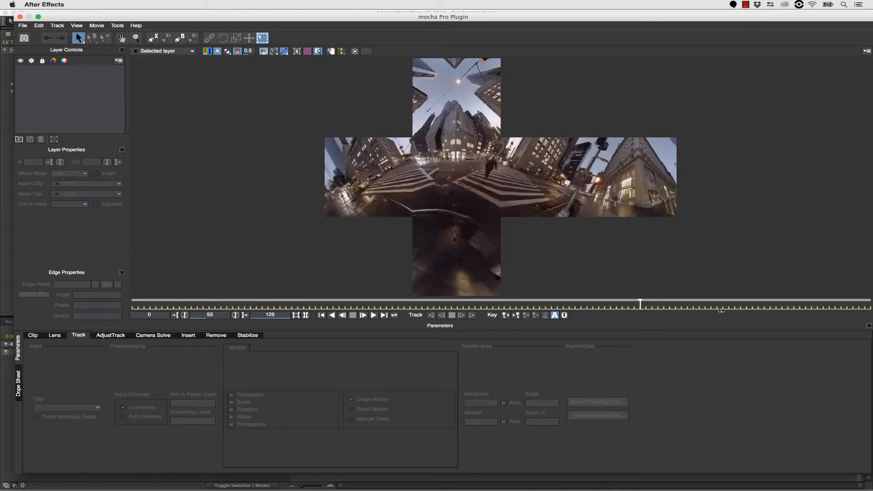
left_click_drag(721, 310, 823, 319)
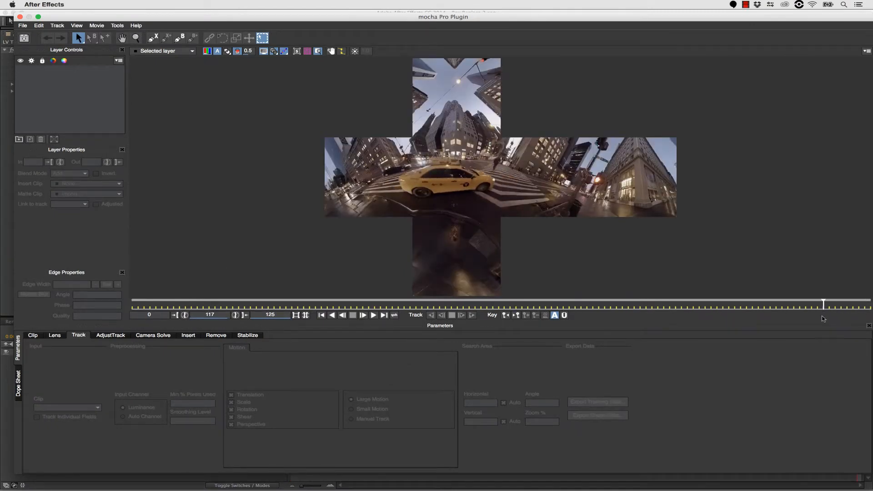
left_click(135, 38)
left_click_drag(474, 212, 459, 221)
key("x")
left_click(153, 38)
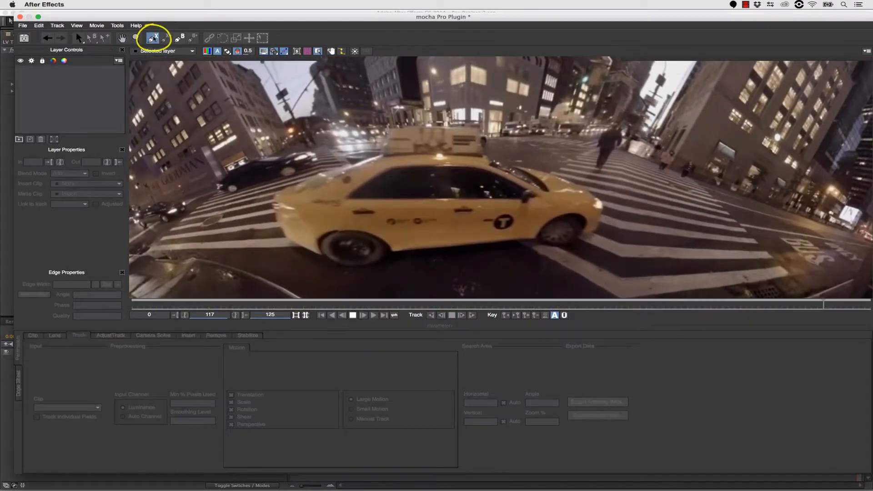
left_click(275, 194)
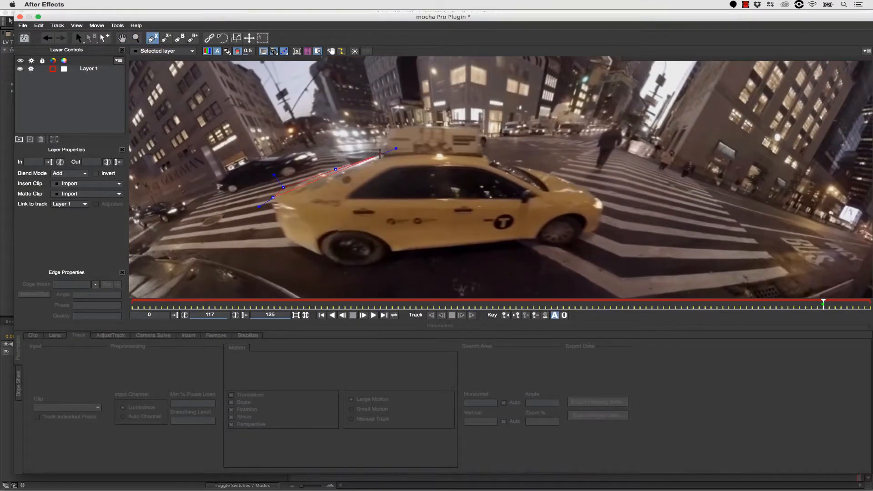
left_click(380, 155)
left_click(388, 128)
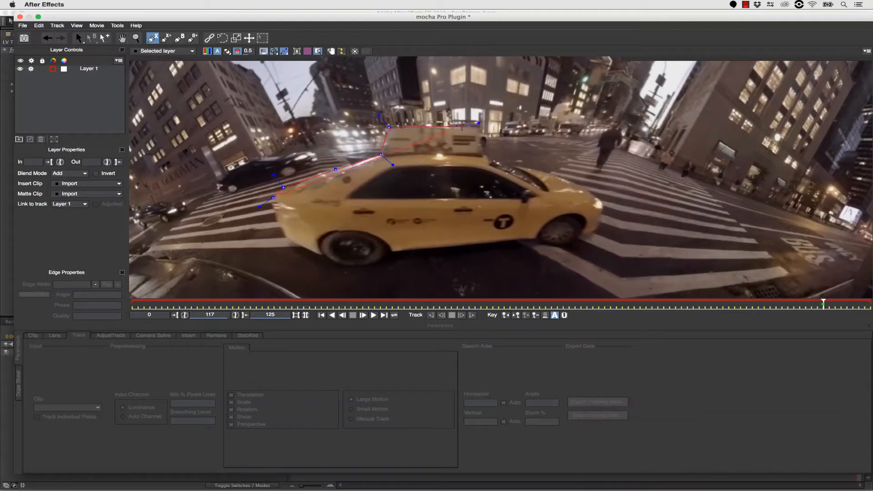
left_click(544, 169)
left_click(562, 175)
left_click(580, 184)
left_click(599, 198)
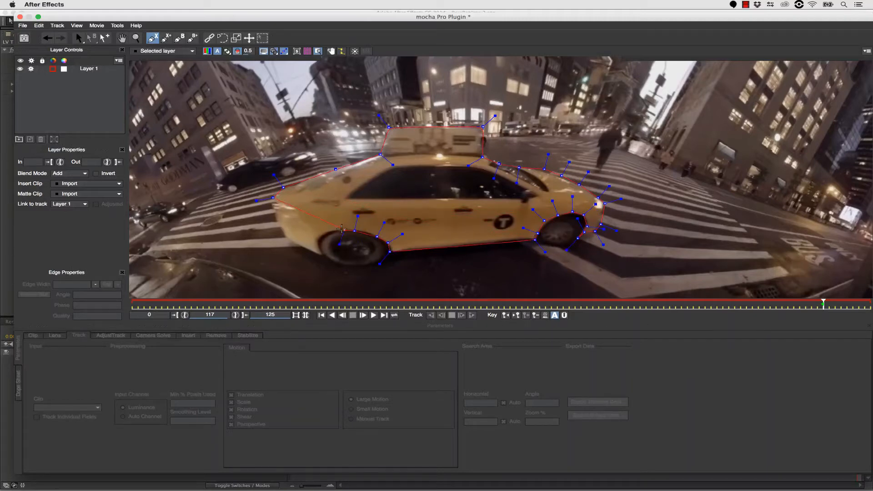
left_click(278, 220)
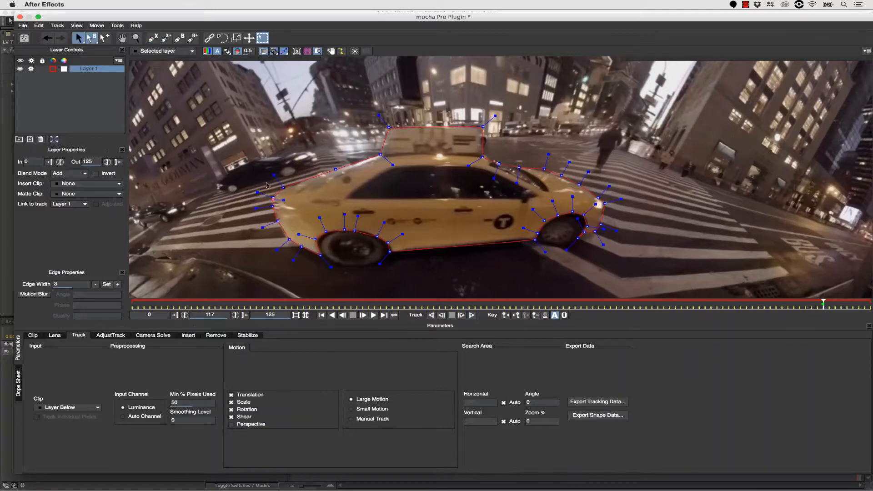
Add three spline points along the taxi's lower edge between the wheels and fit them to the body
left_click(419, 248)
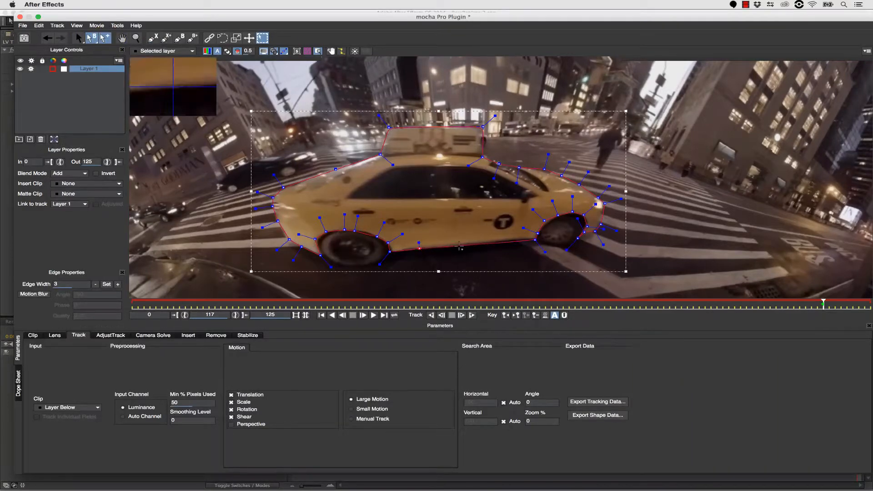
left_click(463, 245)
left_click_drag(494, 243, 519, 239)
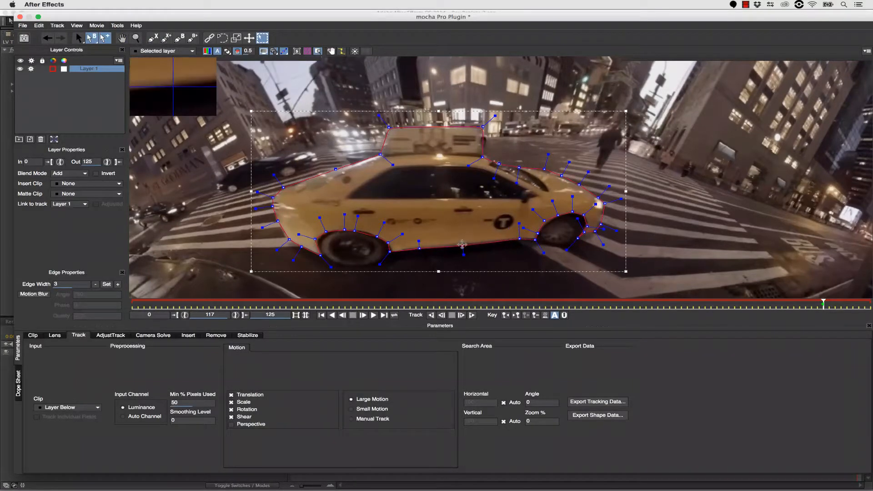
Refine the spline at the base of the roof sign and lengthen the roof-sign points' tangents to sharpen the corners
left_click(482, 159)
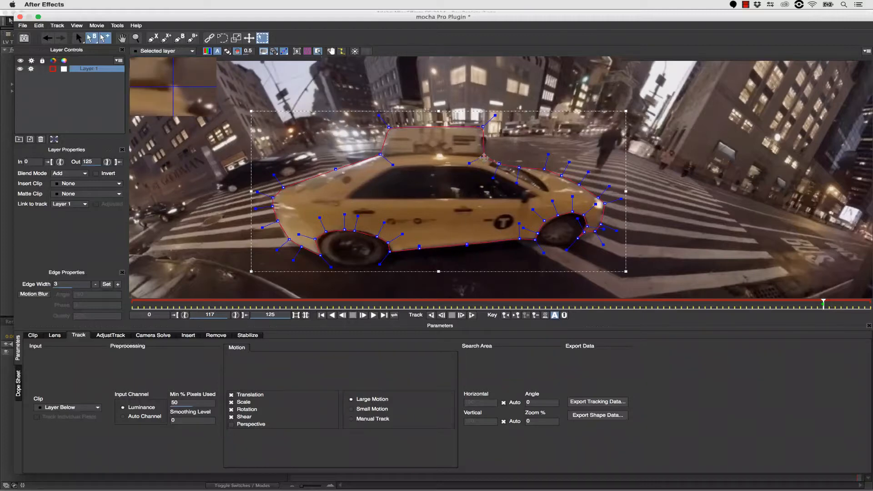
left_click_drag(359, 79, 489, 168)
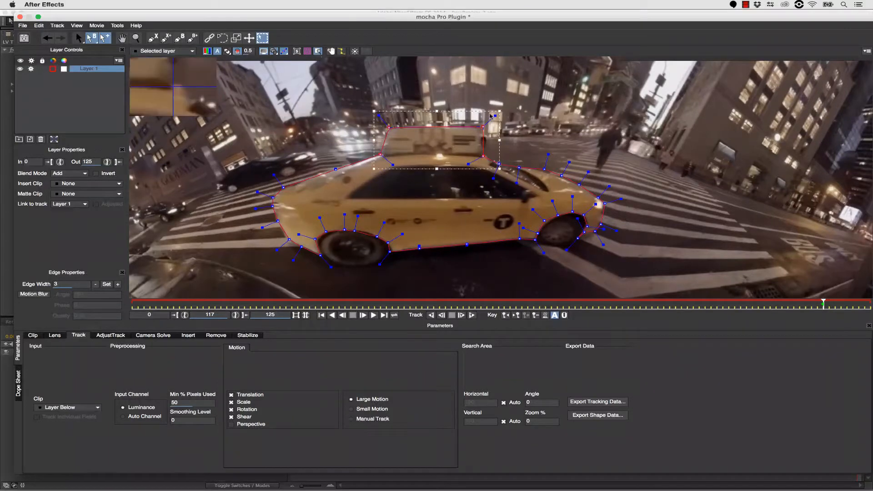
left_click_drag(495, 115, 520, 96)
Shorten the tangents of the spline points around the taxi's front end and front wheel arch
left_click(537, 281)
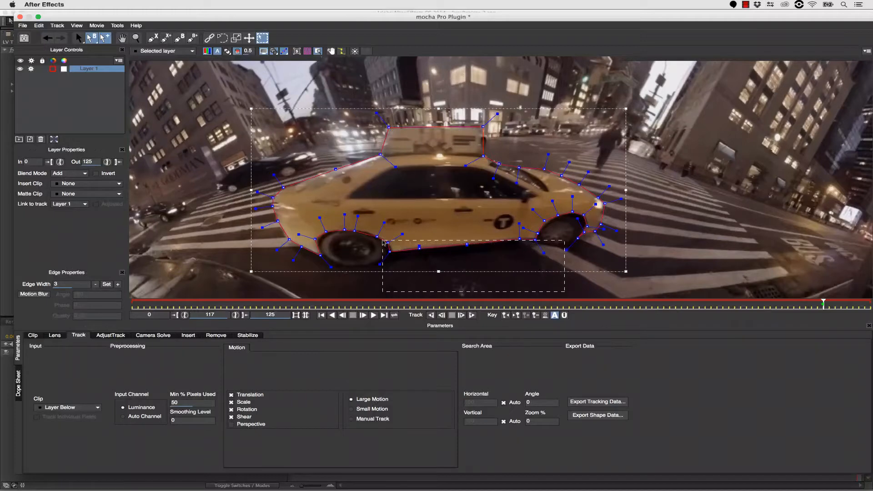
left_click_drag(384, 235, 384, 233)
left_click_drag(296, 197, 407, 261)
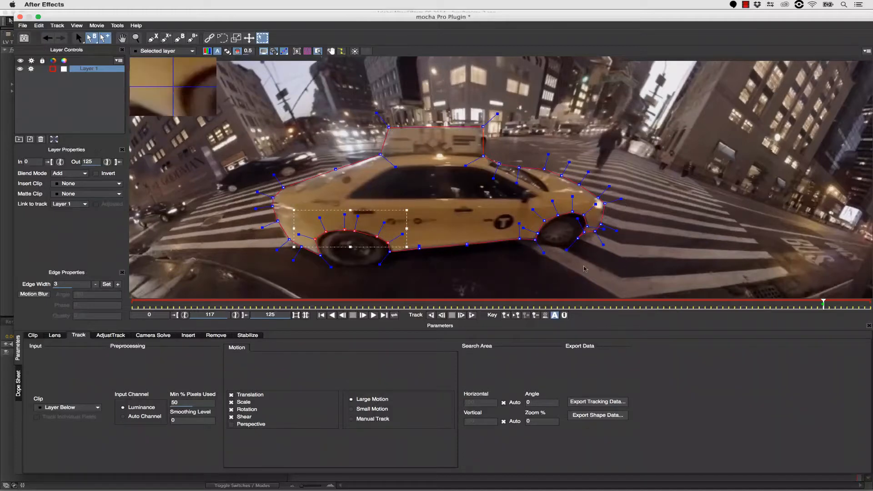
left_click(605, 279)
left_click_drag(455, 162, 454, 160)
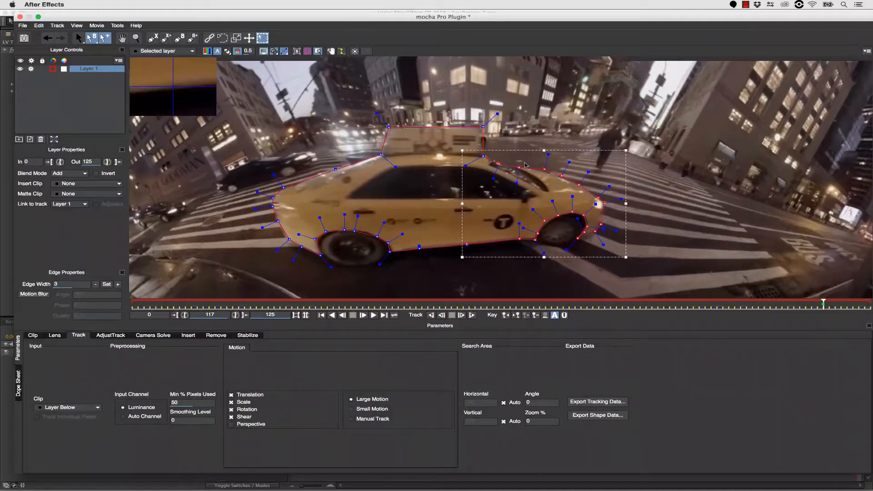
left_click_drag(569, 162, 564, 171)
Shorten the tangents of the spline points around the taxi's rear end and rear wheel arch
left_click(526, 262)
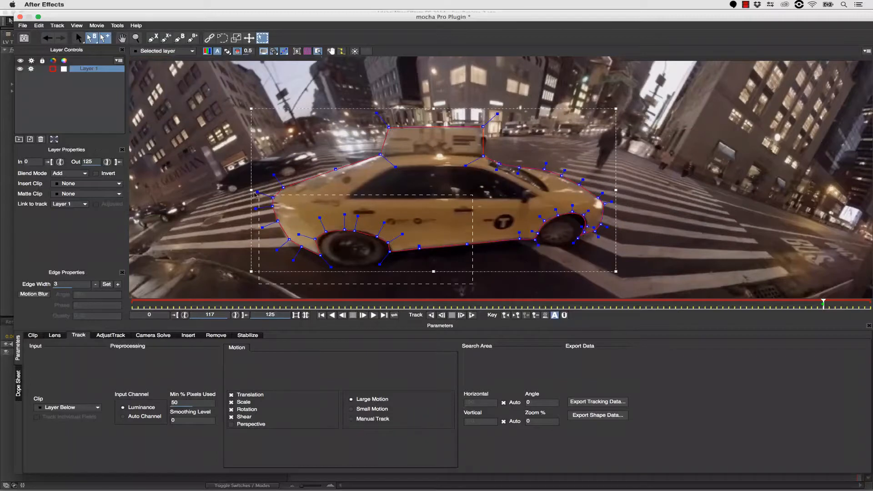
left_click_drag(255, 194, 244, 173)
left_click_drag(274, 174, 280, 183)
left_click(304, 157)
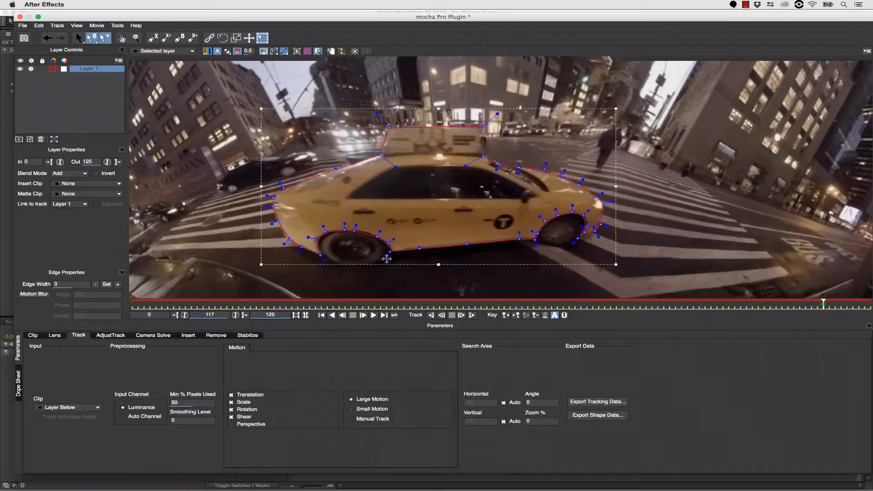
Lengthen the tangents at the lower corners of both wheel arches and align the rear arch's corner with the body
left_click_drag(386, 256, 333, 270)
left_click_drag(538, 245, 585, 237)
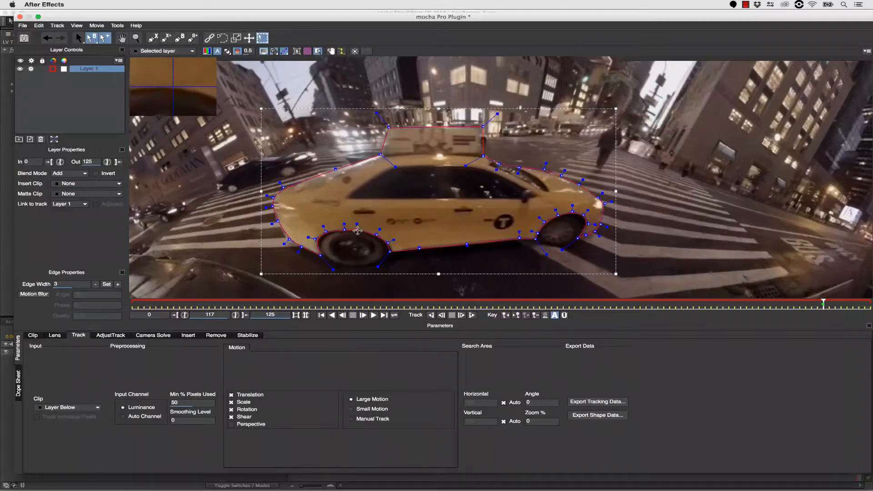
left_click_drag(389, 252, 390, 251)
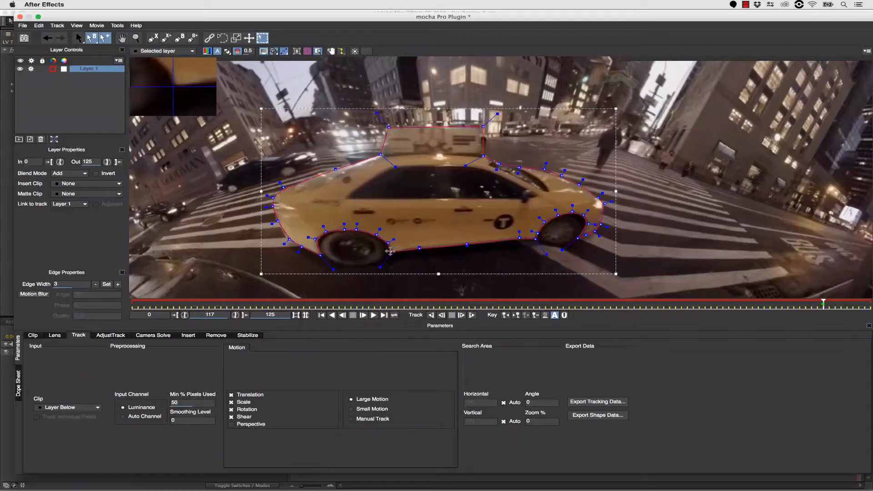
Rename the spline layer as "track and roto car"
double_click(84, 71)
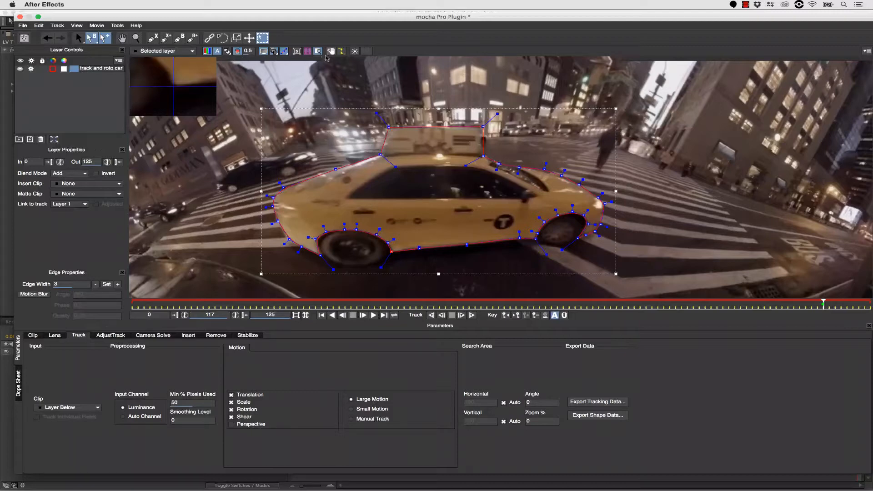
key("Return")
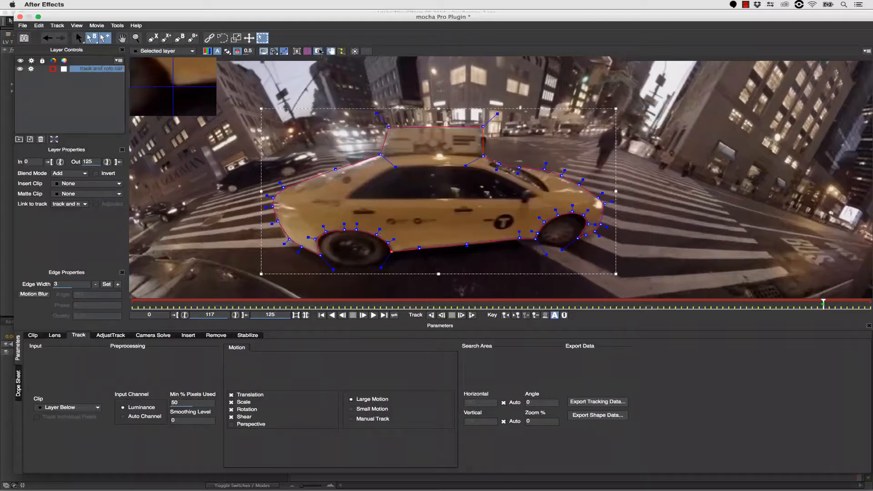
Track the taxi layer forward from frame 117 to frame 125, and backward from frame 117 to the clip's start
left_click(318, 51)
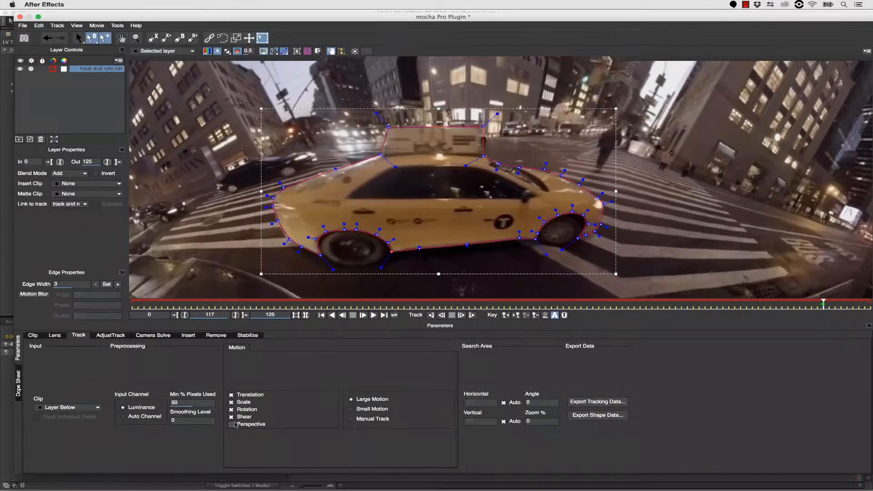
left_click(473, 318)
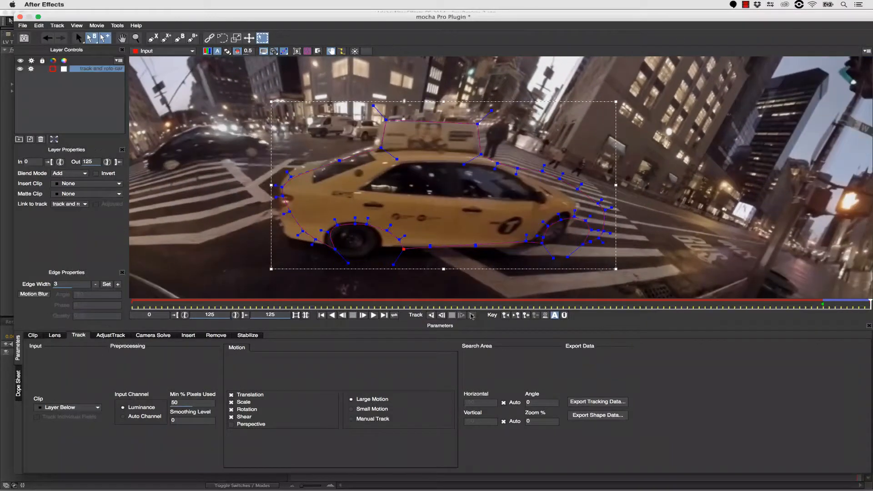
left_click(823, 303)
left_click(431, 315)
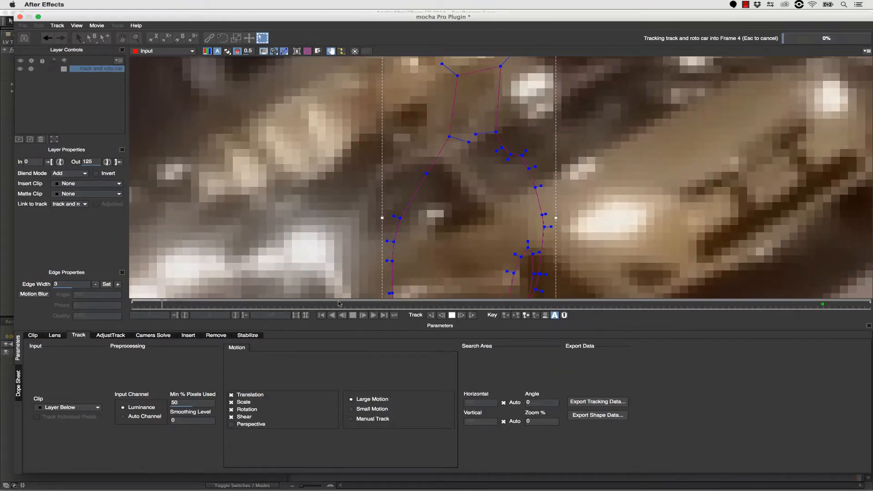
Correct the tracked spline's fit to the taxi at frames 125, 122 and 119
left_click_drag(132, 303, 868, 324)
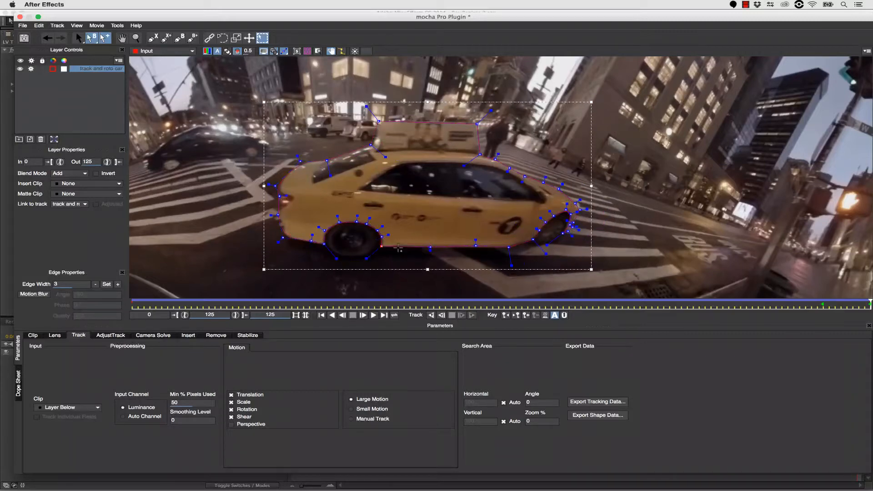
key("Left")
key("Left")
key("Left")
key("Left")
key("Left")
key("Left")
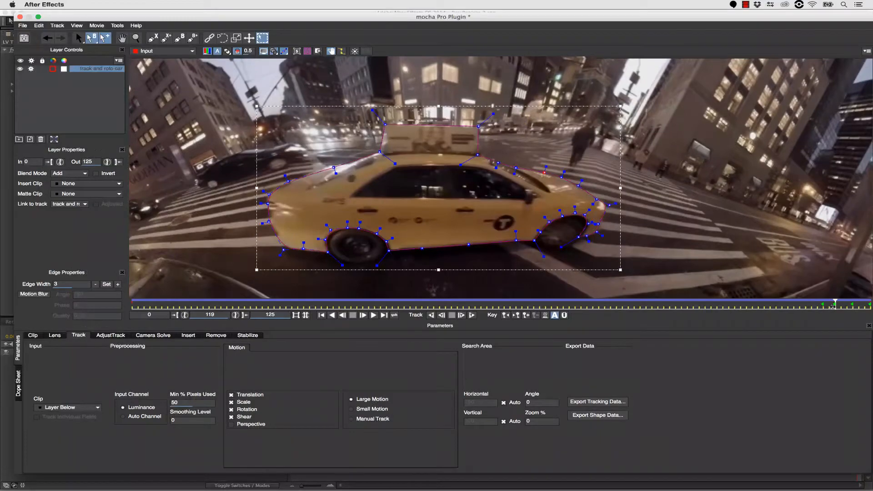
Fit the spline's rear wheel arch and roof-sign points to the taxi at frame 110
left_click_drag(832, 306, 782, 305)
left_click_drag(399, 253, 412, 264)
left_click_drag(334, 273, 331, 259)
mouse_move(379, 145)
left_mouse_down()
mouse_move(368, 144)
mouse_move(413, 125)
mouse_move(380, 130)
left_mouse_up()
Go through frames 110 to 114 and correct the spline around the taxi's rear wheel
key("Right")
key("Right")
key("Right")
key("Right")
left_click_drag(380, 251, 383, 256)
left_click_drag(323, 227, 384, 259)
key("Right")
key("Right")
key("Left")
key("Left")
key("Left")
key("Left")
key("Left")
key("Right")
At frame 105, fit the spline to the taxi's lower edge, rear wheel arch, rear roof and front base of the roof sign
left_click_drag(799, 307, 746, 315)
left_click_drag(475, 275, 475, 270)
left_click_drag(356, 237, 354, 234)
left_click_drag(348, 188, 362, 171)
left_click_drag(490, 139, 487, 135)
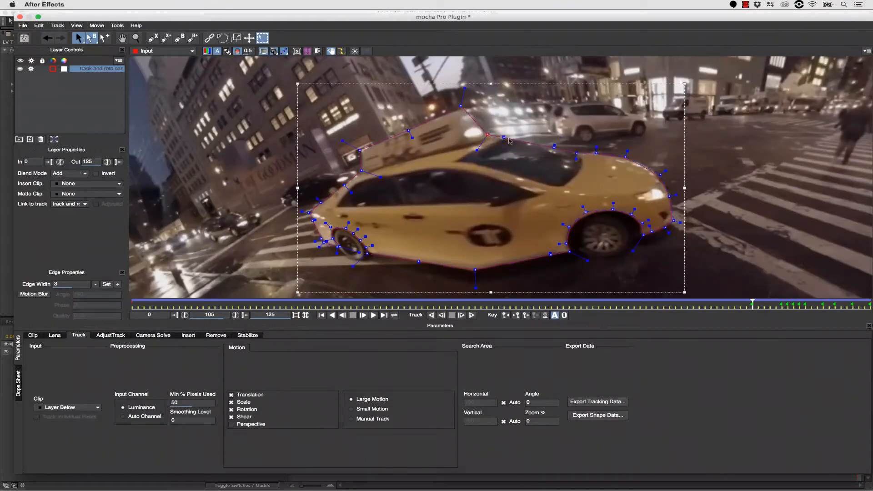
At frame 102, fit the spline points at the hood, the front base of the roof sign and the rear wheel
key("Left")
key("Left")
key("Left")
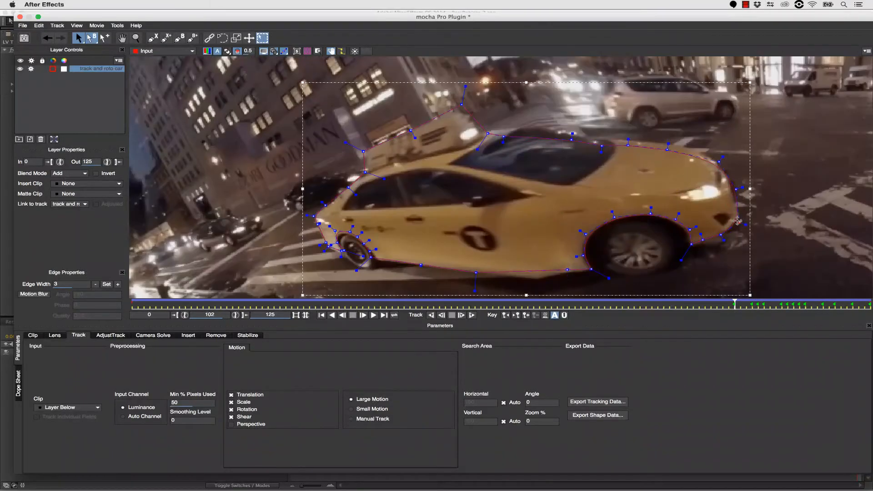
left_click_drag(719, 161, 715, 163)
left_click_drag(488, 134, 486, 135)
left_click_drag(370, 257, 371, 259)
Refine the spline around the front wheel arch, bumper and hood at frames 103 and 104
key("Right")
left_click_drag(588, 261, 585, 265)
left_click_drag(726, 220, 717, 221)
left_click_drag(701, 168, 699, 171)
left_click_drag(737, 311, 743, 311)
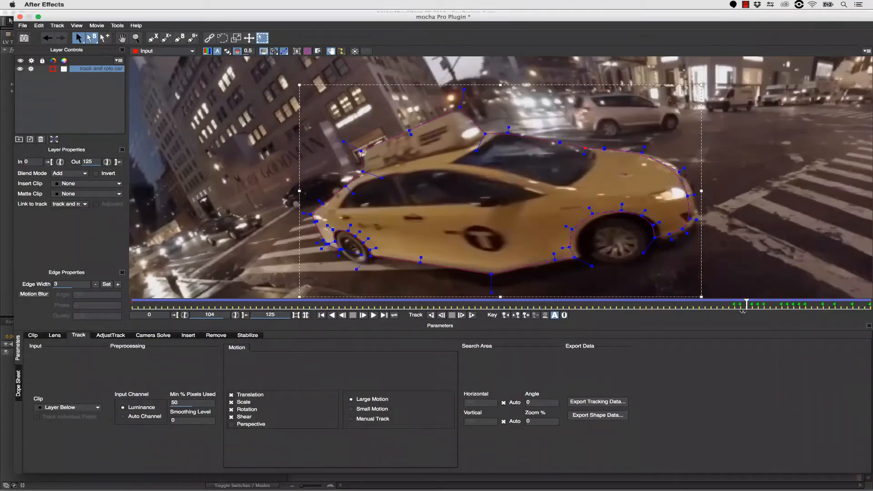
left_click_drag(689, 219, 696, 219)
left_click_drag(560, 205, 670, 271)
At frame 94, fit the spline to the rear wheel, roof sign, hood, front wheel arch and front bumper
left_click_drag(745, 311, 687, 311)
left_click_drag(306, 186, 398, 295)
left_click_drag(336, 267, 336, 270)
left_click_drag(471, 106, 471, 112)
left_click_drag(670, 140, 701, 120)
left_click_drag(674, 242, 690, 251)
left_click_drag(719, 218, 804, 241)
left_click_drag(718, 182, 845, 182)
Fit the spline points around the taxi's front corner and headlight at frame 96
key("Right")
key("Right")
key("Right")
key("Left")
left_click_drag(777, 107, 857, 191)
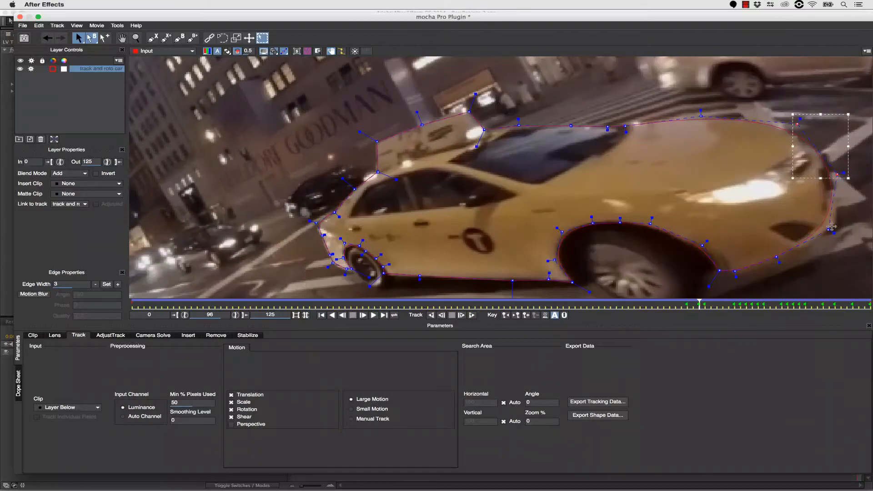
Fit the whole spline to the taxi at frame 99 and its front-end points at frame 103
key("Right")
key("Right")
key("Right")
left_click_drag(309, 91, 804, 295)
left_click_drag(795, 194, 809, 195)
left_click_drag(717, 304, 740, 304)
left_click_drag(675, 137, 745, 259)
At frame 86, fit the rear wheel points, the overall outline and the front bumper point to the taxi
left_click_drag(740, 304, 640, 304)
left_click_drag(343, 245, 398, 294)
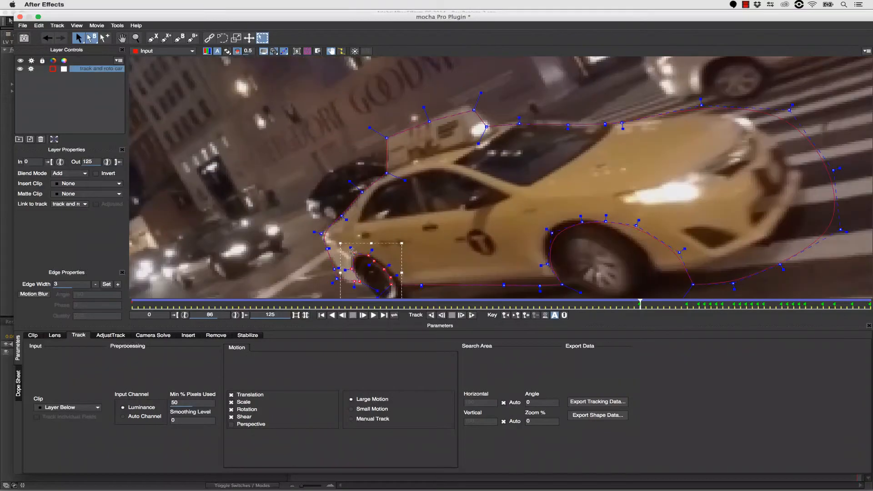
left_click_drag(300, 75, 855, 296)
left_click_drag(834, 170, 805, 172)
At frame 77, fit the front-half spline points and the overall outline to the taxi
key("z")
left_click_drag(639, 304, 587, 303)
left_click_drag(520, 102, 684, 241)
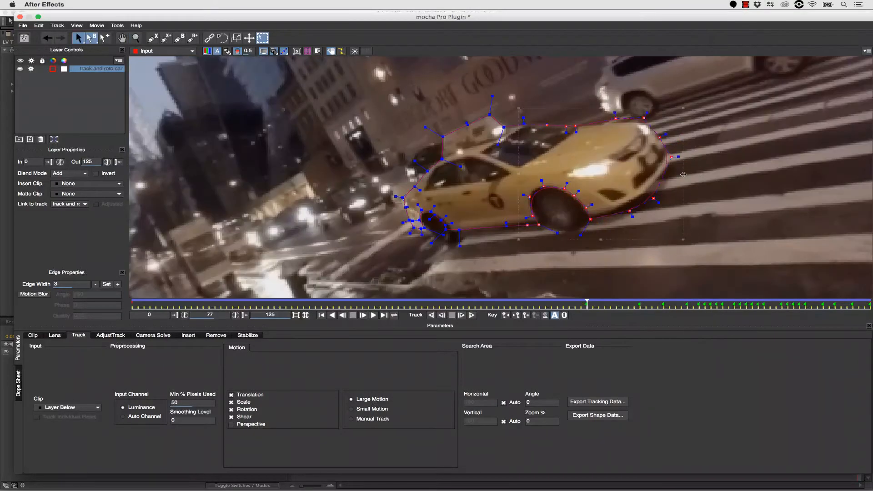
left_click_drag(384, 84, 695, 257)
Stretch the spline's overall outline vertically to fit the taxi at frame 66
left_click_drag(587, 303, 522, 304)
left_click_drag(547, 90, 547, 86)
left_click_drag(547, 255, 547, 258)
At frame 35, widen the whole spline with its transform box and refit it to the distant taxi
left_click_drag(522, 303, 339, 304)
key("z")
left_click_drag(411, 60, 659, 277)
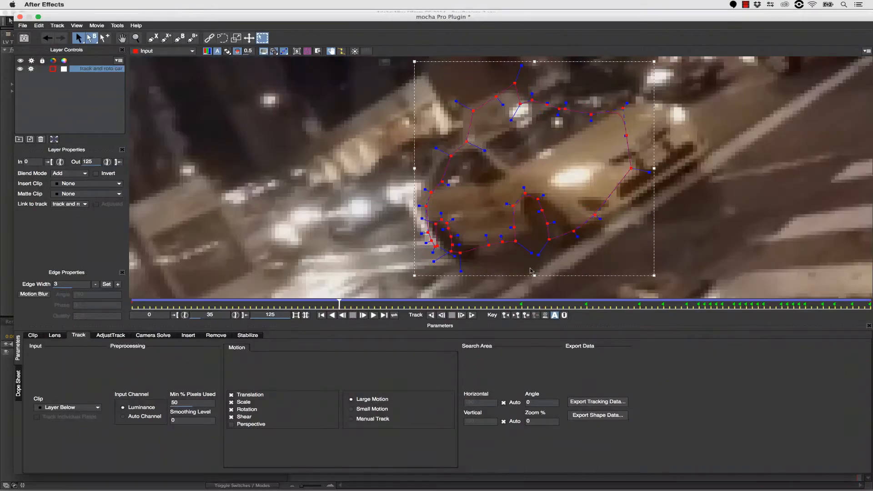
left_click_drag(534, 276, 534, 271)
left_click_drag(654, 168, 688, 169)
left_click_drag(528, 87, 594, 126)
Adjust the spline's rear edge at frame 56 and widen the outline to fit the taxi at frame 0
left_click_drag(339, 304, 460, 303)
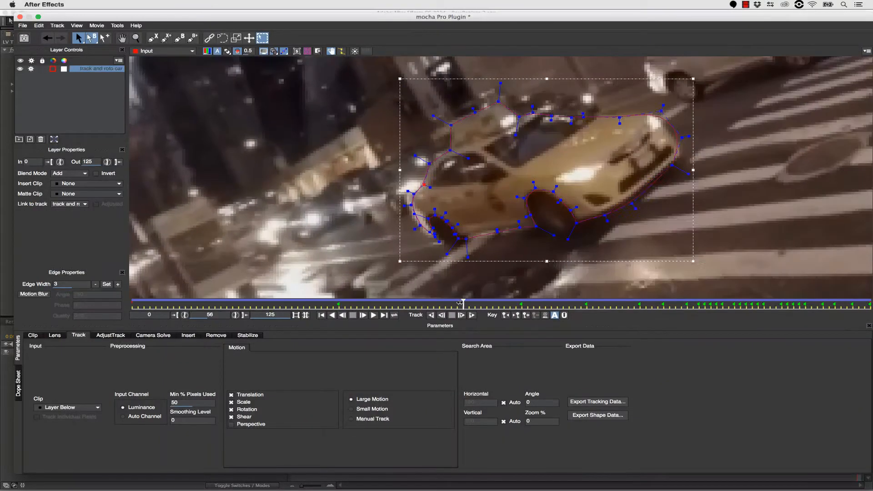
left_click_drag(413, 194, 407, 190)
left_click_drag(462, 303, 133, 303)
left_click_drag(685, 165, 761, 164)
At frame 22, fit the front wheel arch points and the overall outline to the taxi
left_click_drag(133, 303, 262, 304)
left_click_drag(511, 179, 596, 255)
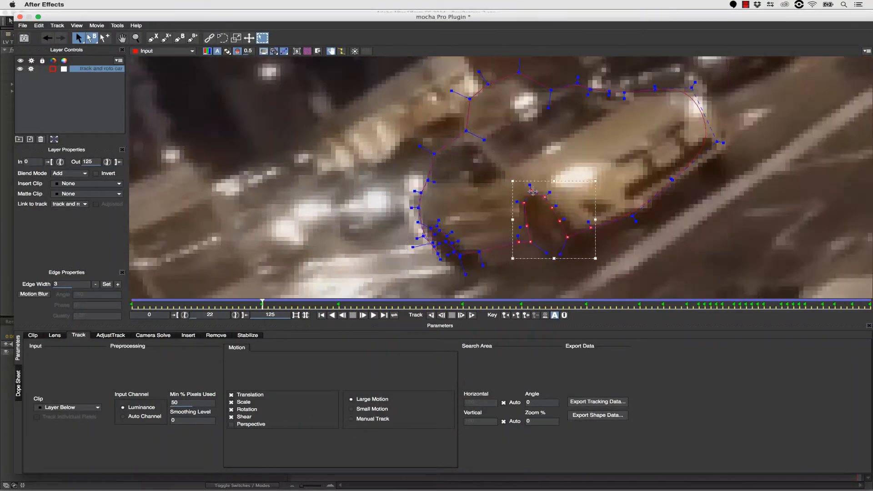
left_click_drag(407, 61, 758, 279)
Refine the rear wheel arch section of the spline at frames 35 and 63
left_click_drag(262, 303, 339, 303)
left_click_drag(413, 211, 493, 267)
left_click_drag(339, 303, 823, 303)
left_click_drag(374, 156, 487, 230)
left_click_drag(822, 304, 504, 303)
left_click_drag(403, 202, 499, 257)
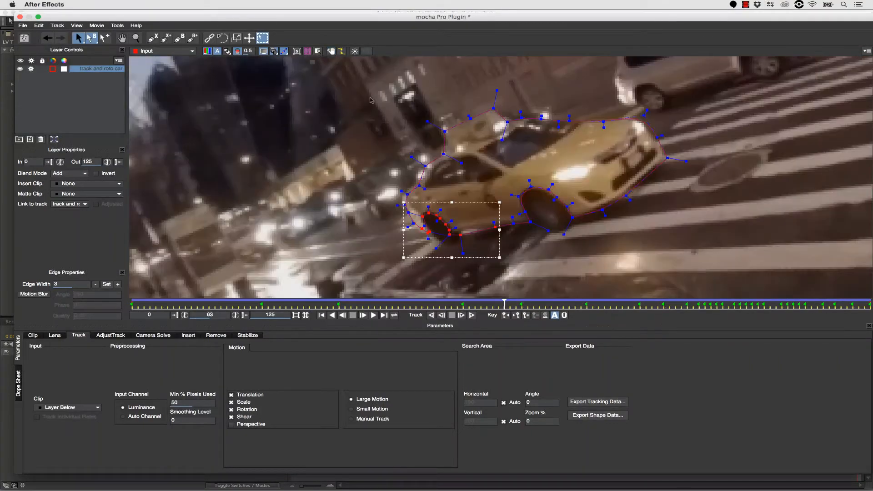
Deselect the layer and play back the clip with the whole cube map in view
left_click(135, 37)
left_click_drag(461, 110, 468, 174)
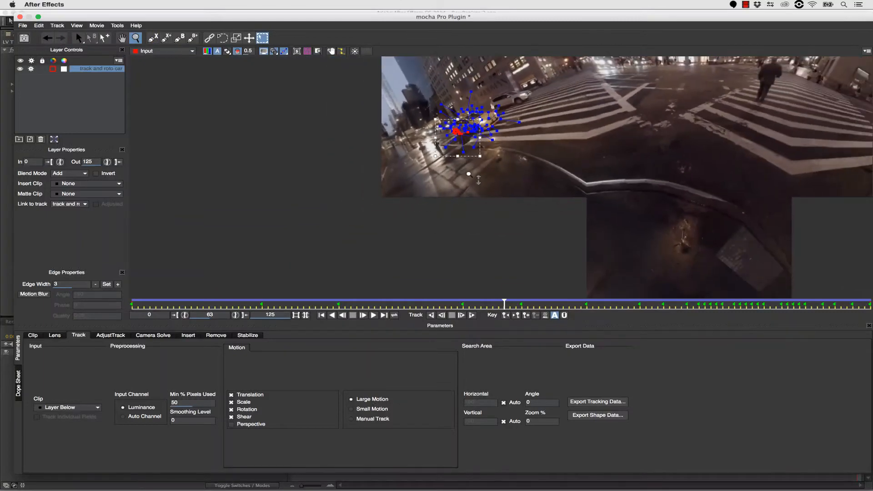
key("x")
left_click_drag(577, 158, 435, 198)
key("z")
key("x")
left_click_drag(555, 119, 463, 169)
key("z")
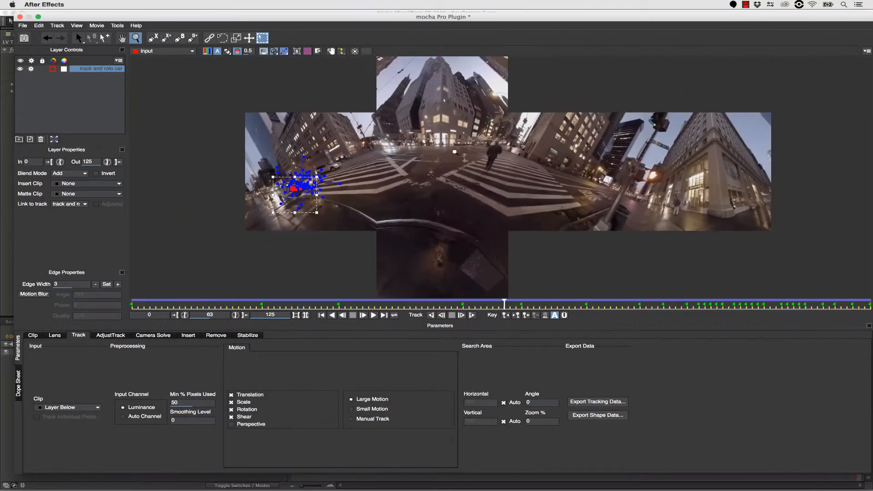
key("s")
left_click(196, 94)
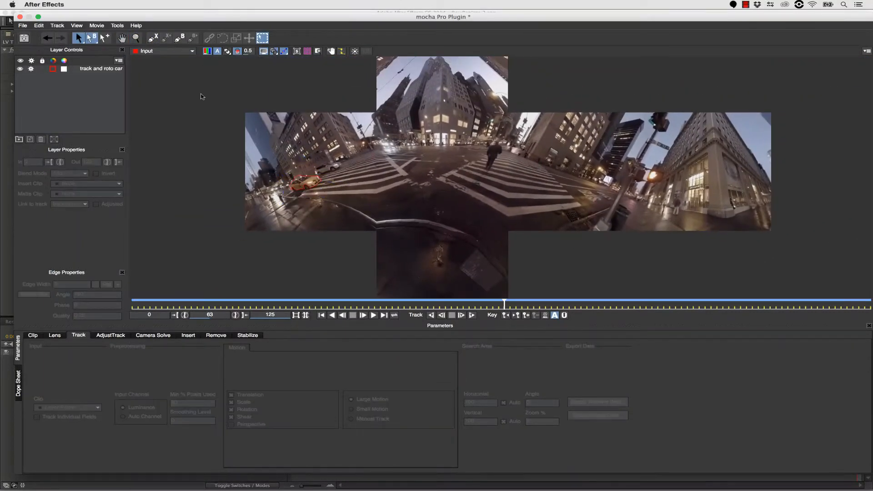
key("space")
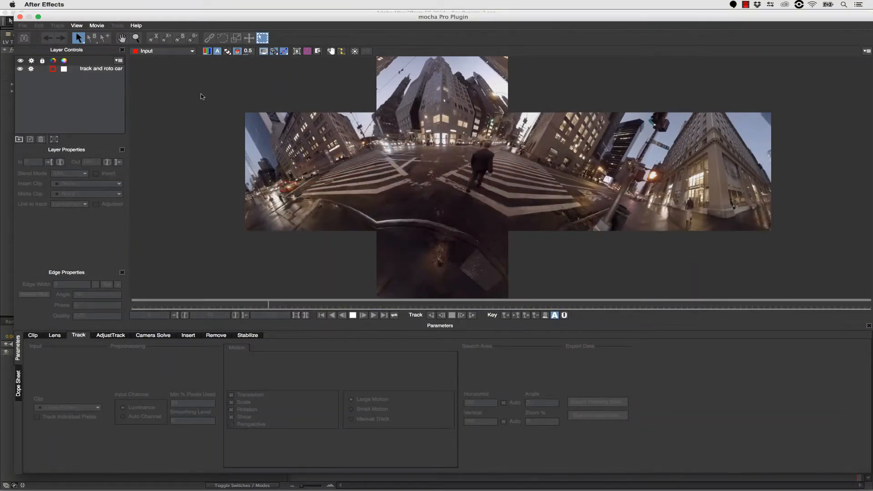
key("space")
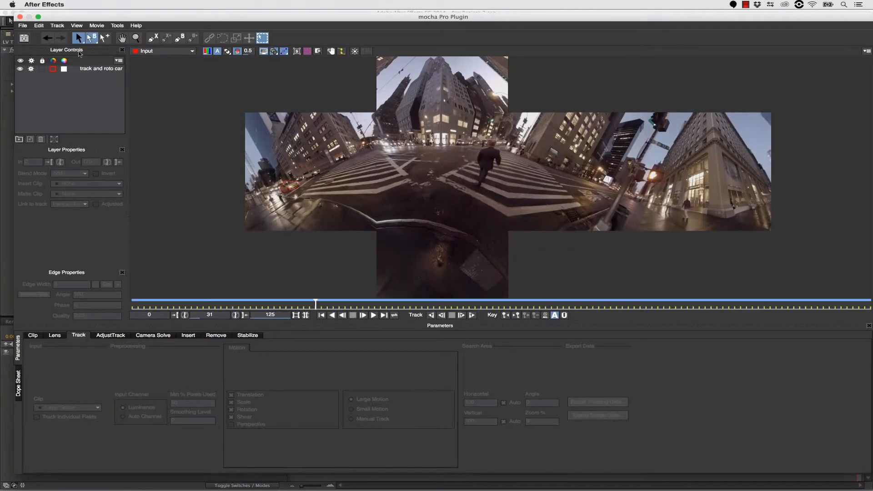
Save and close mocha Pro, and apply its matte to the roto precomposition
left_click(25, 38)
left_click(19, 17)
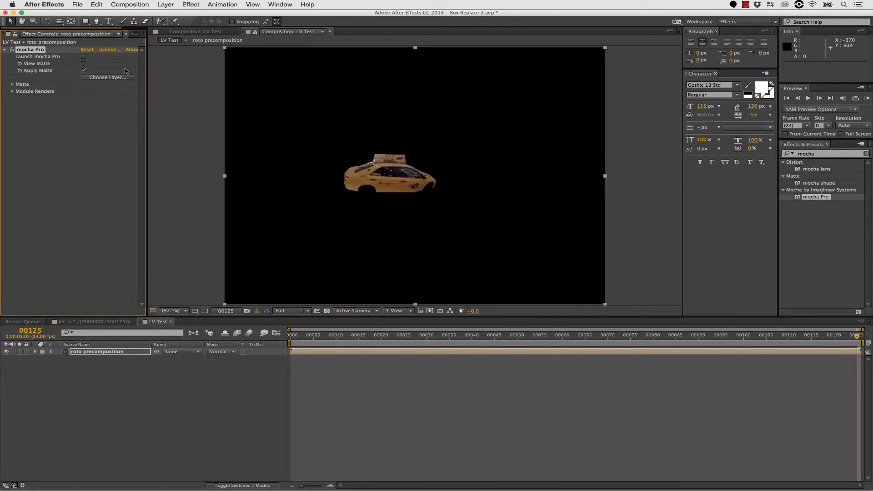
Scrub through the LV Test composition to examine the cut-out taxi over time
left_click_drag(331, 339, 304, 339)
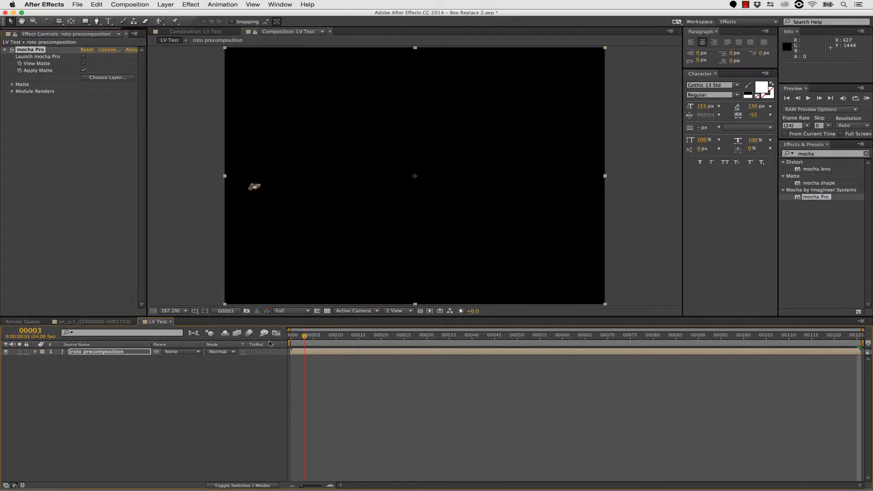
left_click_drag(591, 331, 274, 329)
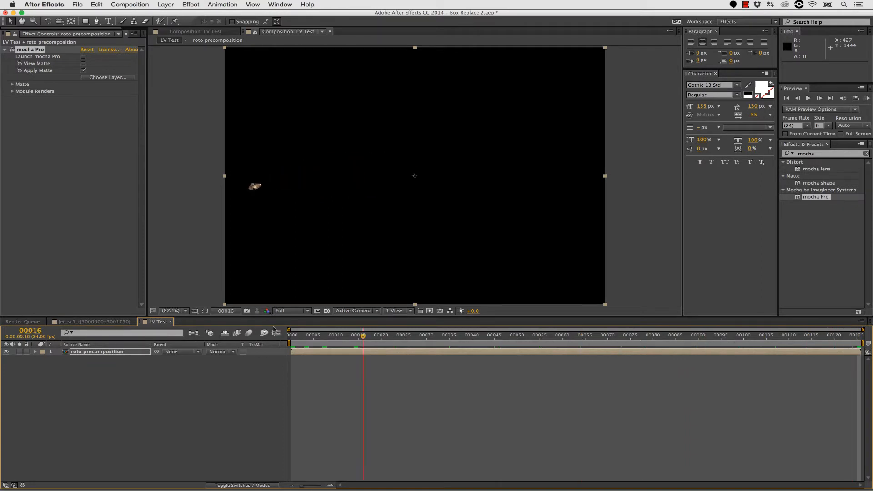
left_click_drag(647, 338, 758, 344)
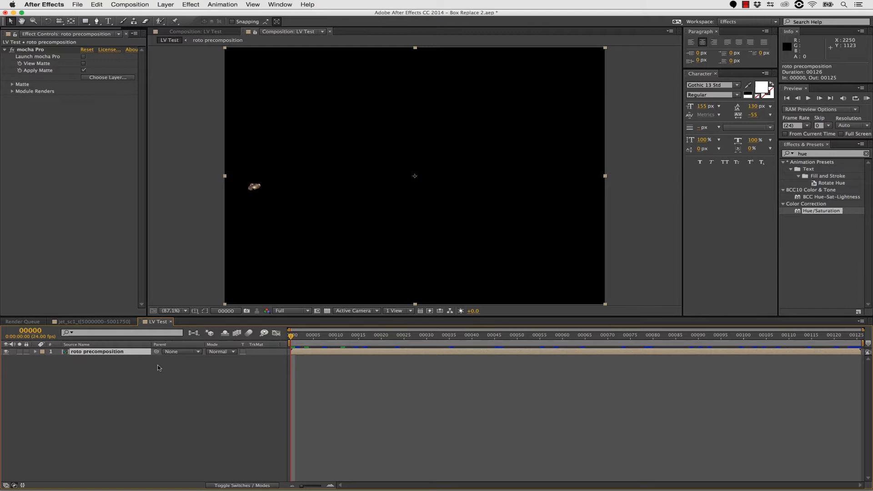
Duplicate the roto precomposition layer and select the lower copy
key("super+d")
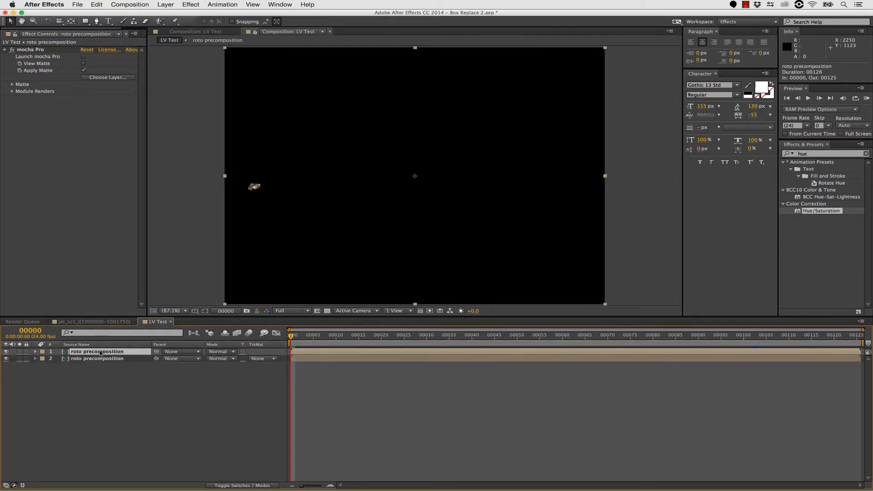
key("super+Down")
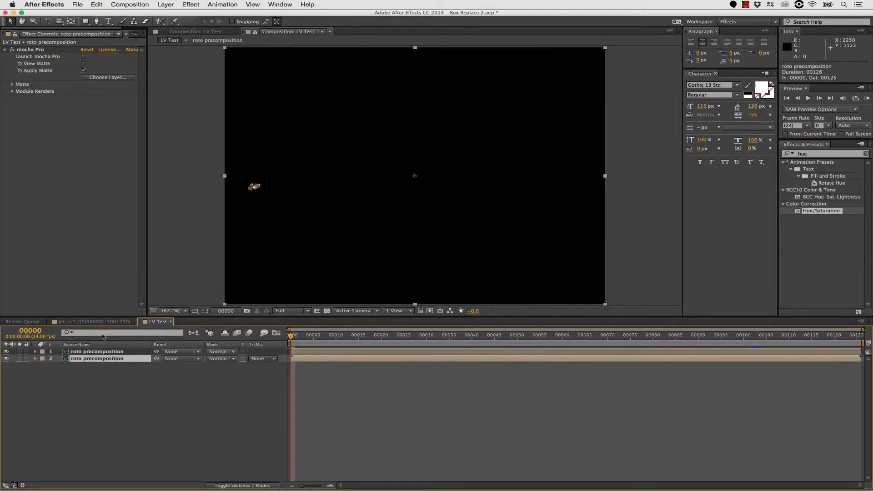
Remove mocha Pro from the lower roto precomposition layer and apply Hue/Saturation to the upper cut-out layer
left_click(31, 50)
key("BackSpace")
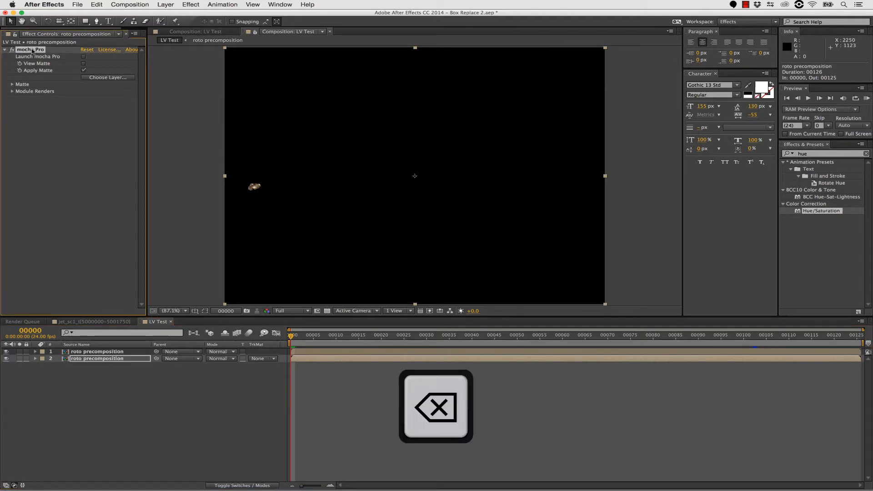
left_click(807, 212)
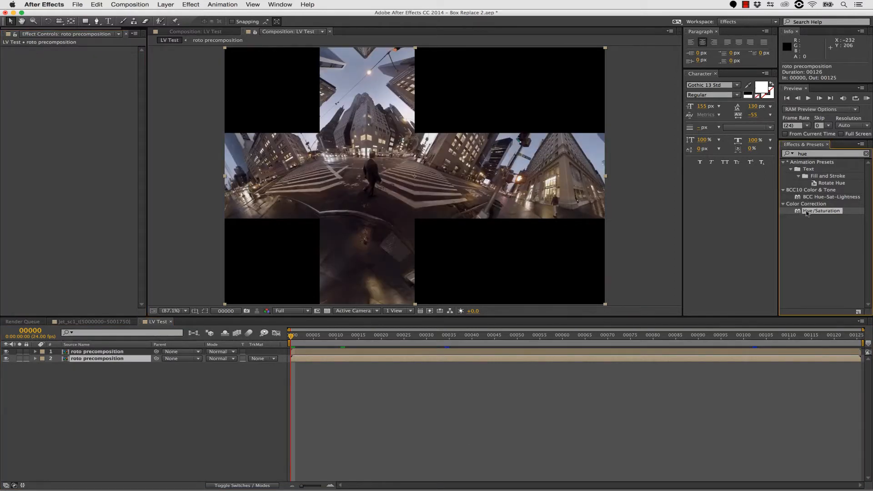
left_click(863, 154)
left_click(834, 154)
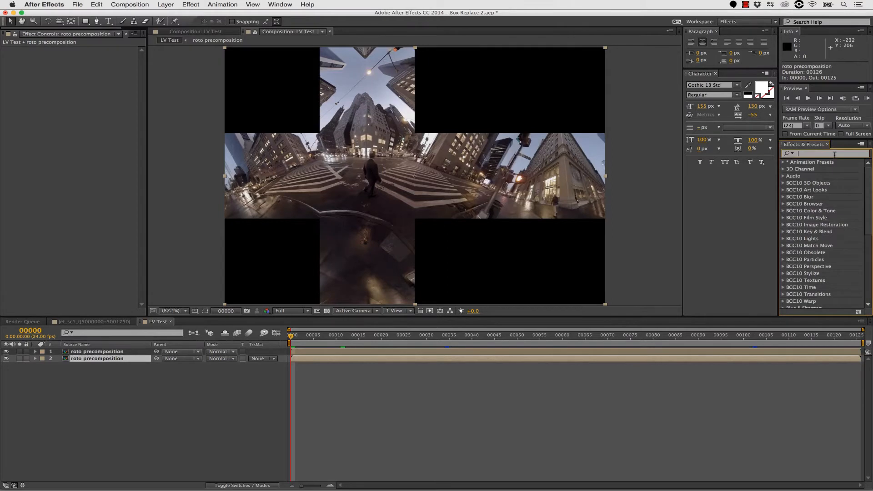
type("hue")
left_click(830, 212)
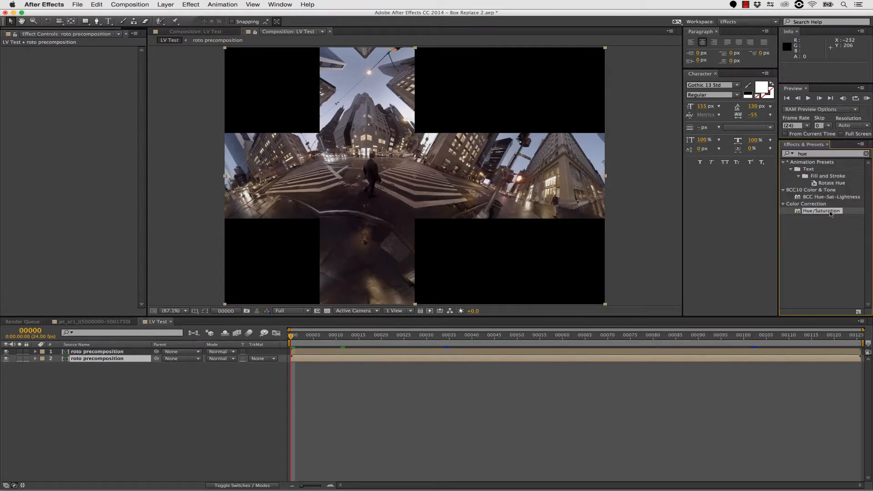
left_click_drag(819, 212, 119, 356)
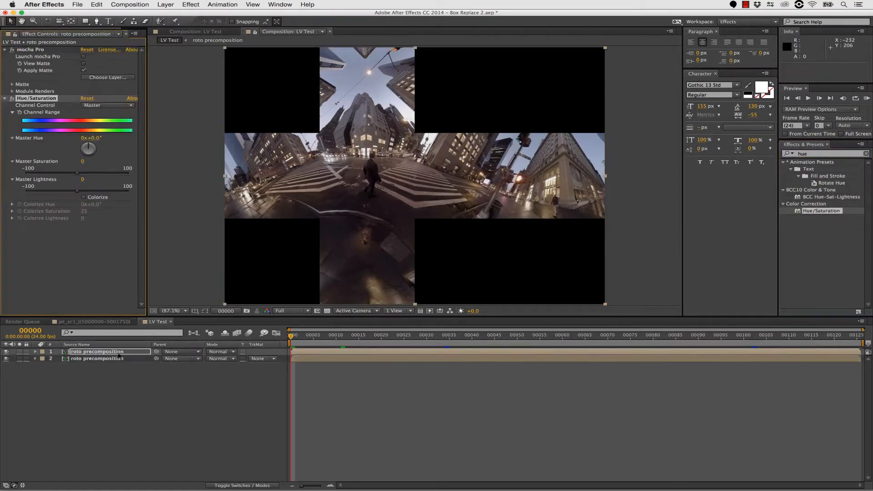
Set the taxi layer's Master Saturation to 40 and Master Lightness to 20
left_click(82, 162)
left_click(101, 182)
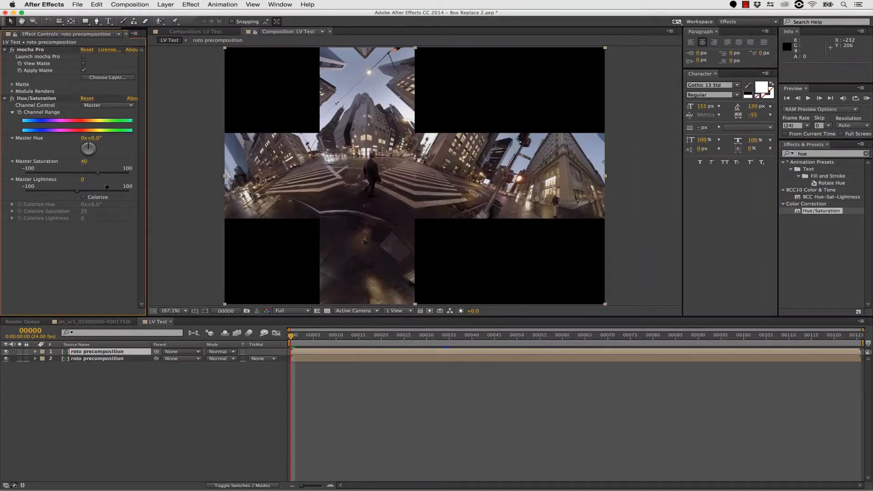
left_click(83, 180)
type("20")
key("Return")
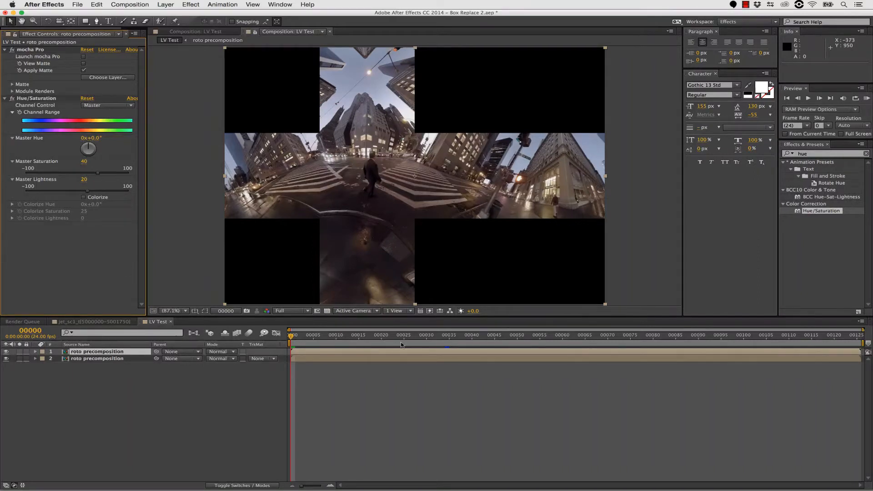
Move to frame 70, where the taxi is in view, and raise its Master Saturation to 60
left_click(436, 335)
left_click_drag(448, 337, 608, 336)
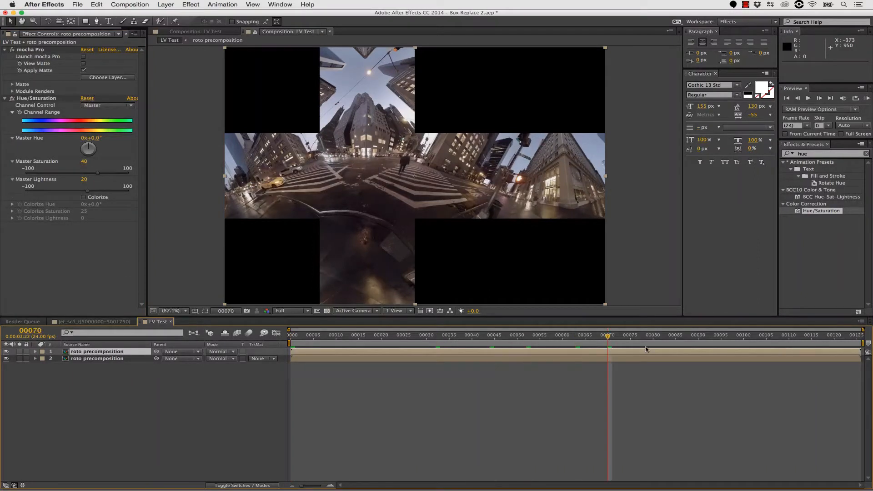
left_click(84, 161)
type("60")
key("Return")
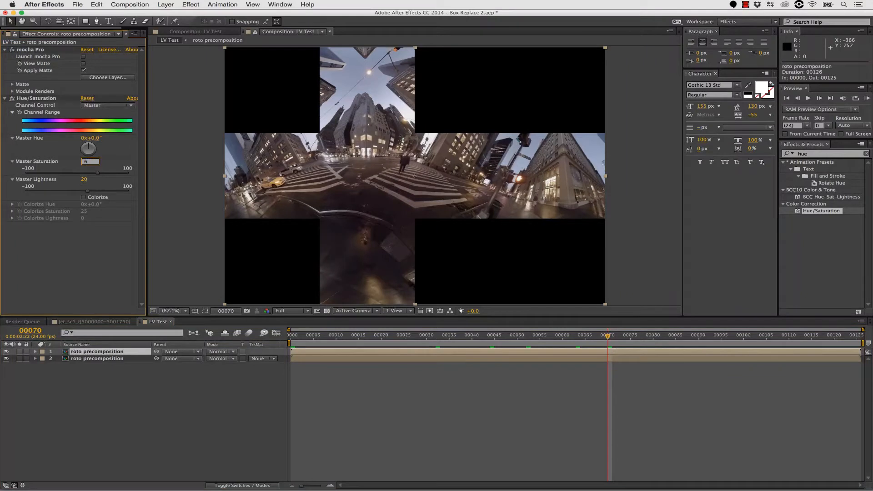
Check the recoloured taxi at later frames and play the composition back from the first frame
left_click(712, 336)
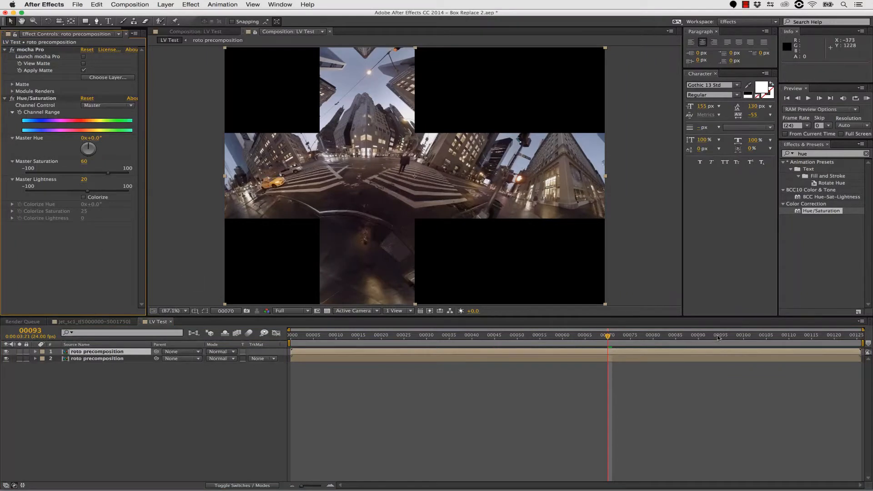
left_click(784, 337)
key("Home")
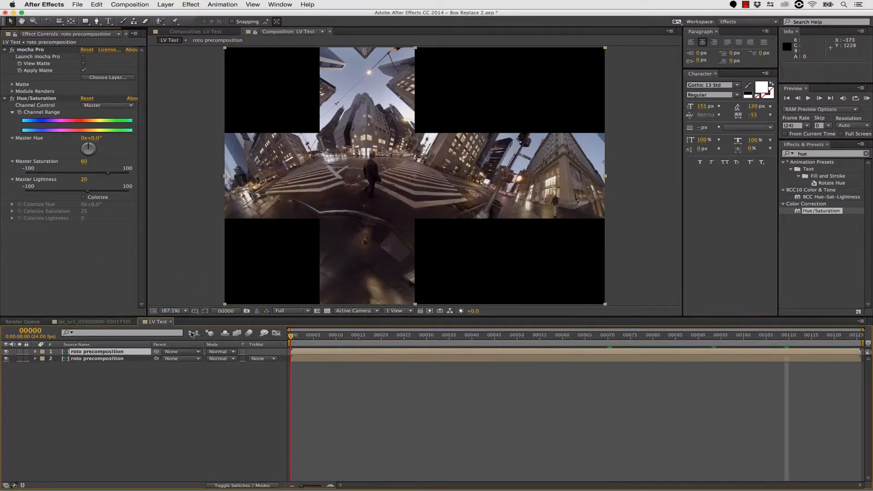
key("space")
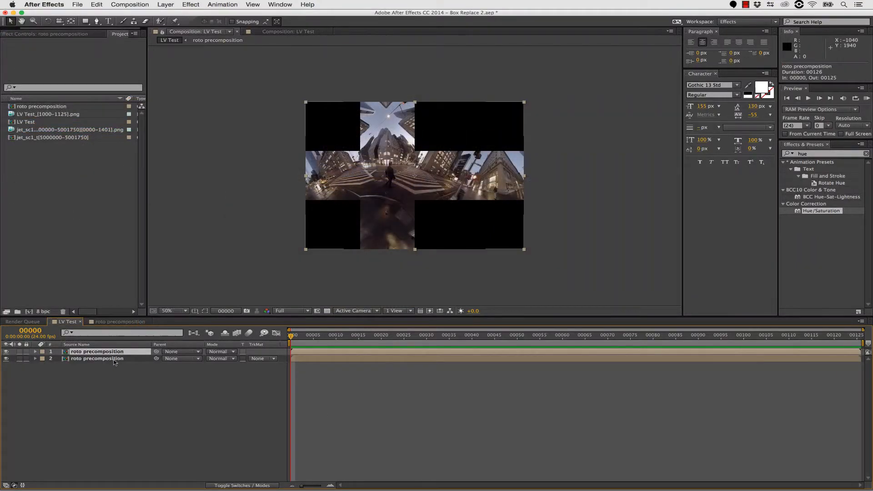
Pre-compose both roto precomposition layers as "undistort car roto", moving all attributes into the new composition
left_click(113, 359, "shift")
left_click(165, 4)
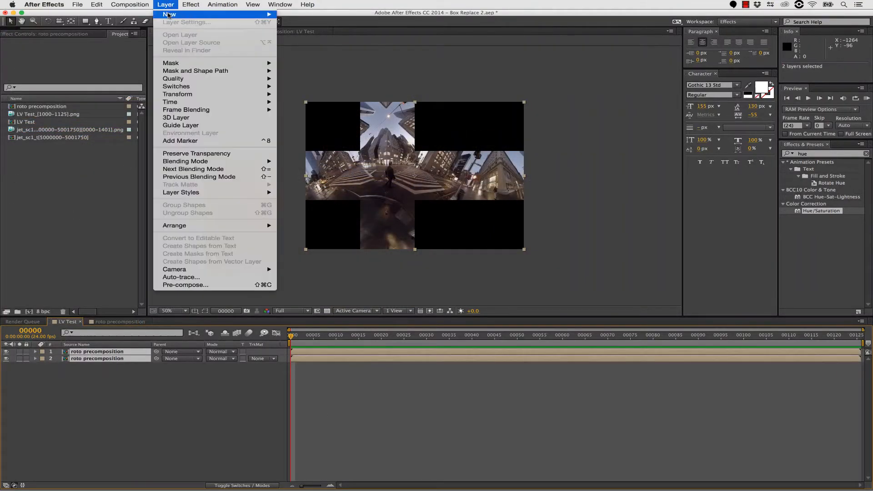
left_click(200, 285)
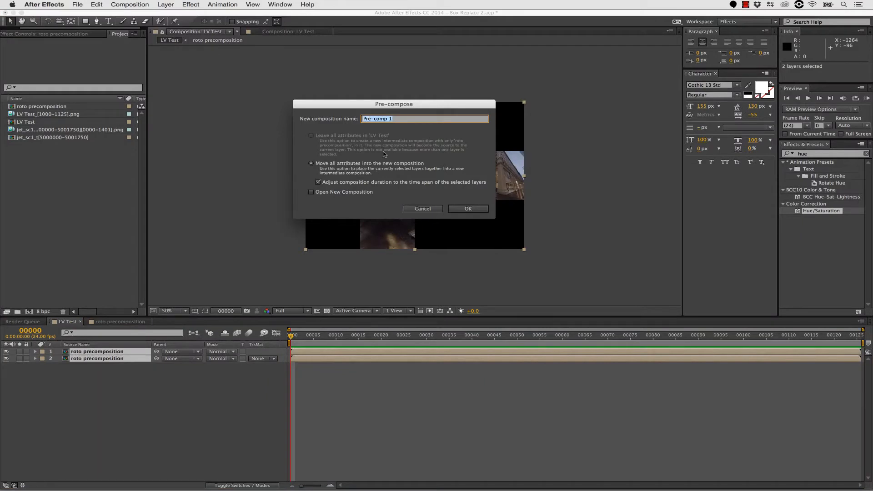
type("undistort car roto")
left_click(468, 209)
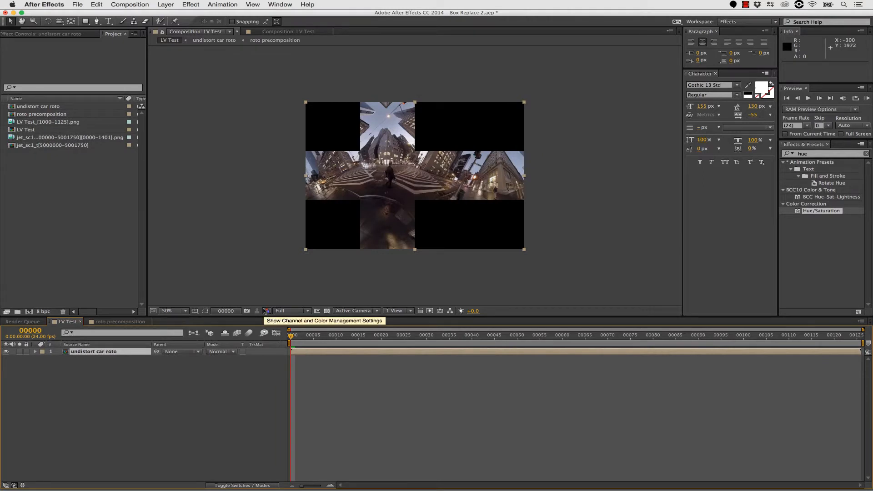
Apply Mettle SkyBox Converter to the undistort car roto layer to convert the cube map to equirectangular
left_click(811, 155)
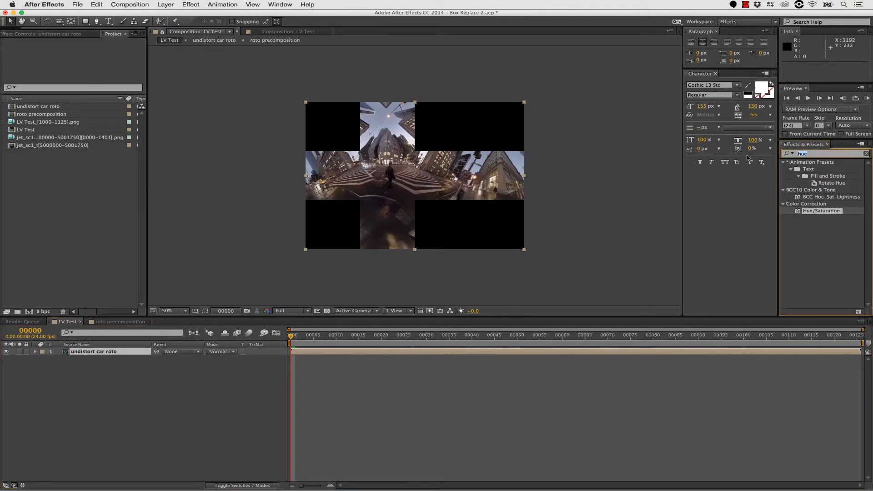
type("sky")
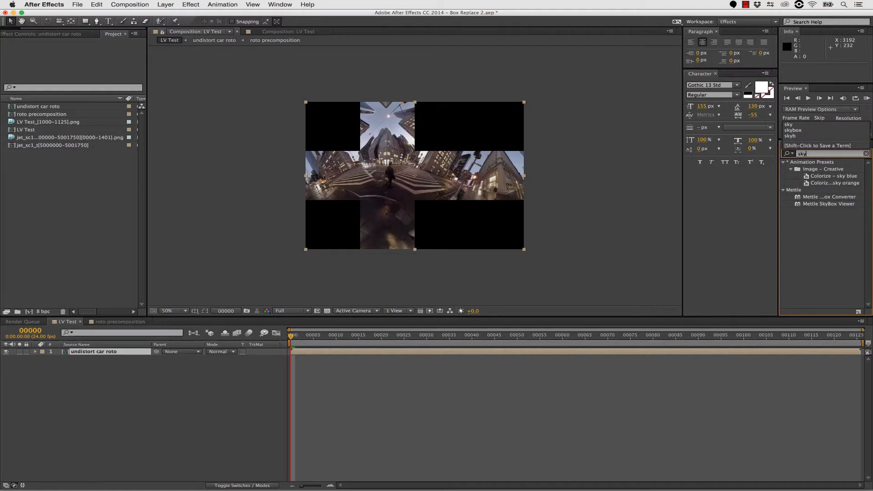
left_click_drag(822, 196, 111, 355)
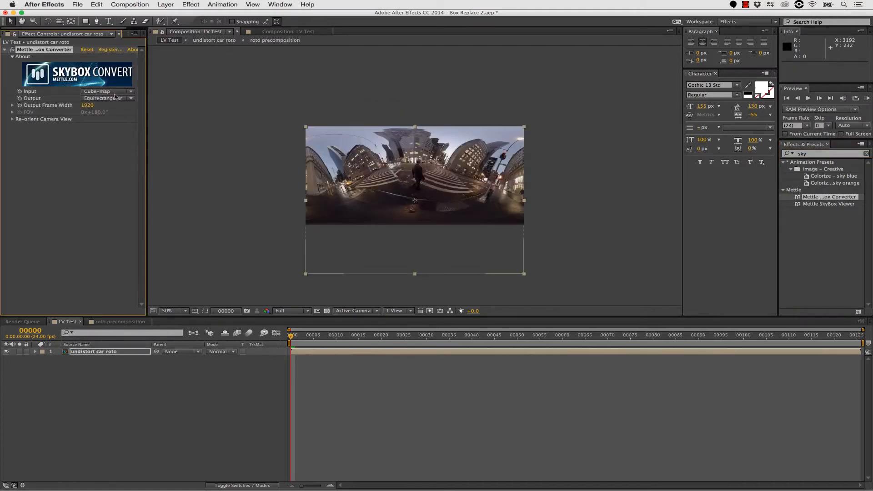
key("period")
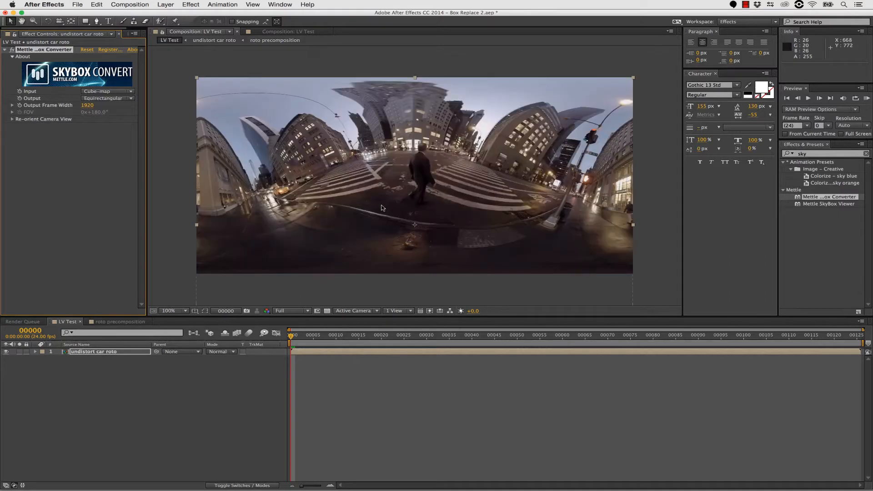
Re-orient the converter's camera view with a pan of 3° and a tilt of 23°, and scrub the footage
left_click(13, 120)
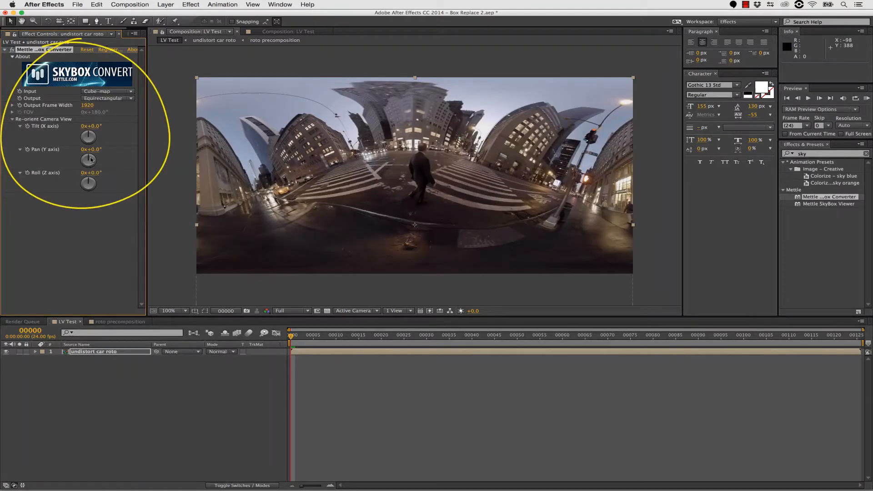
left_click_drag(90, 158, 92, 174)
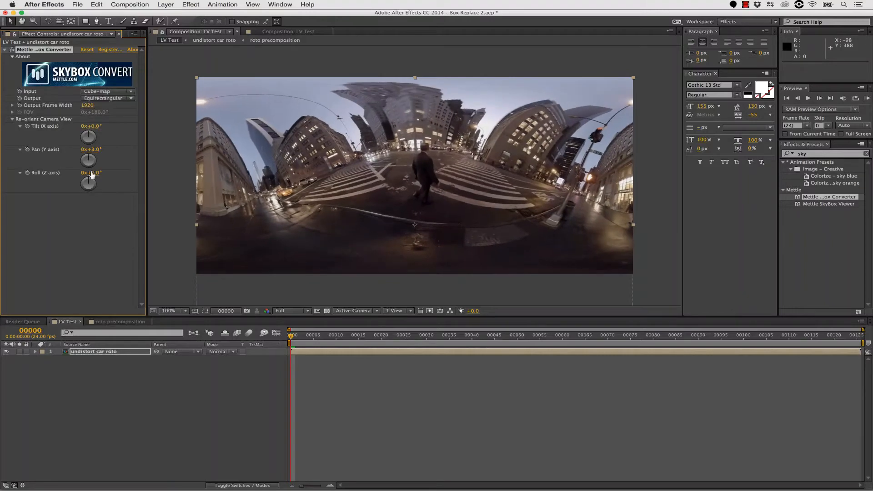
key("super+z")
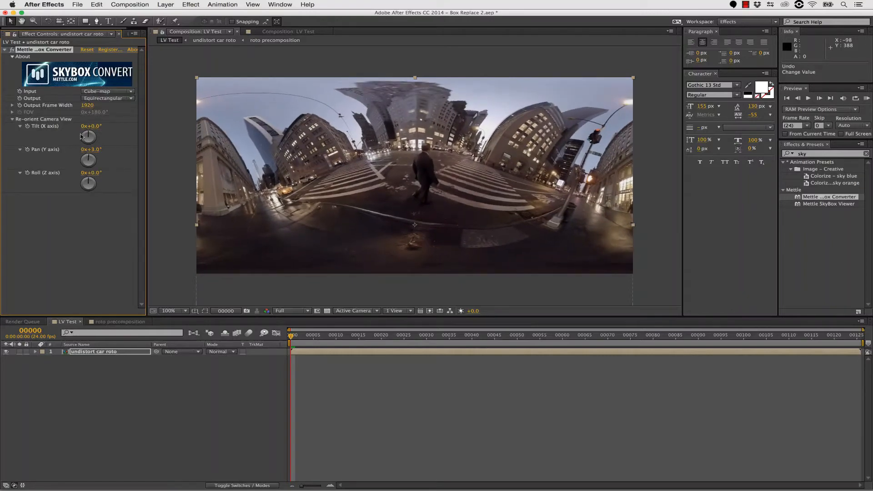
left_click_drag(91, 127, 101, 127)
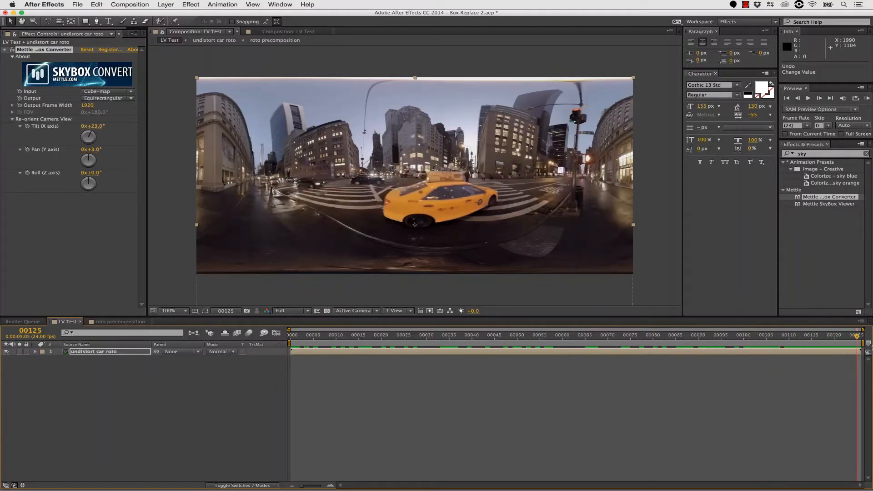
left_click_drag(856, 350, 784, 354)
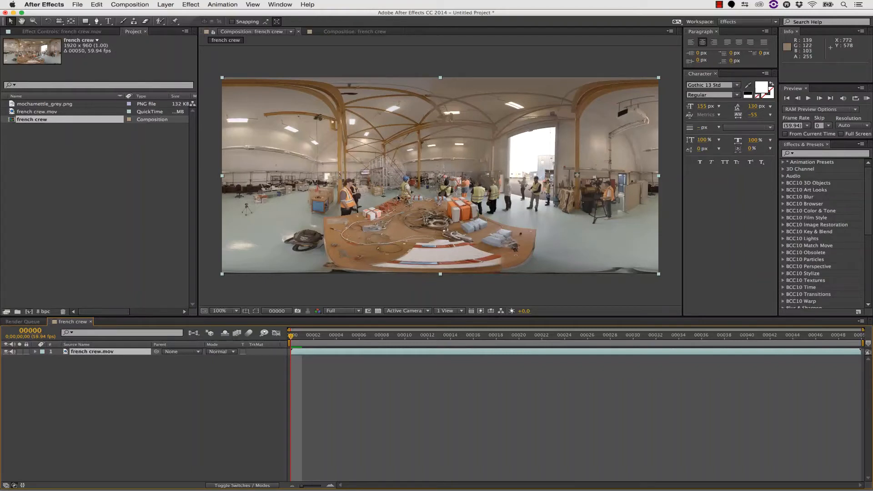
Apply Mettle SkyBox Converter to french crew.mov with Equirectangular input and Cube-map output
left_click(802, 154)
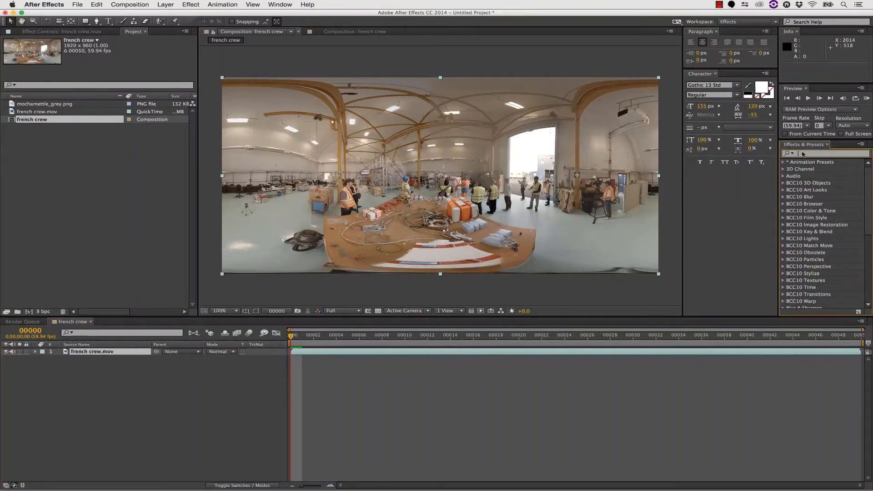
type("skybox")
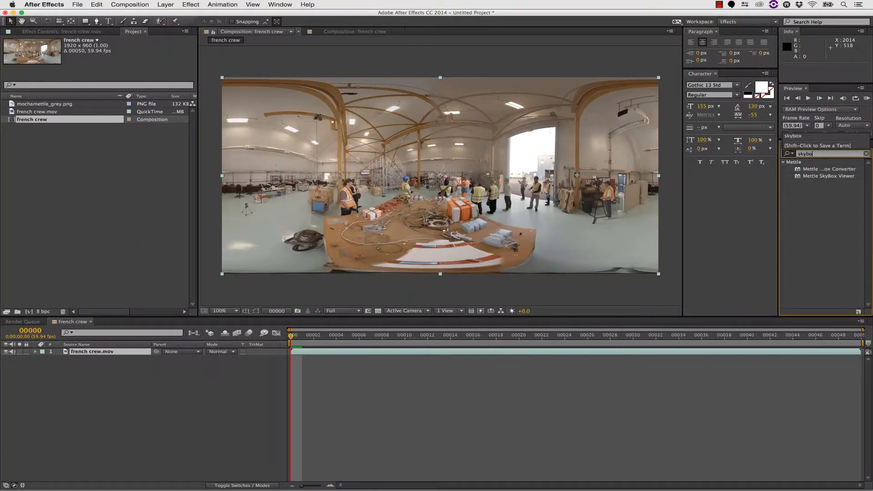
left_click(822, 170)
left_click_drag(815, 172, 115, 351)
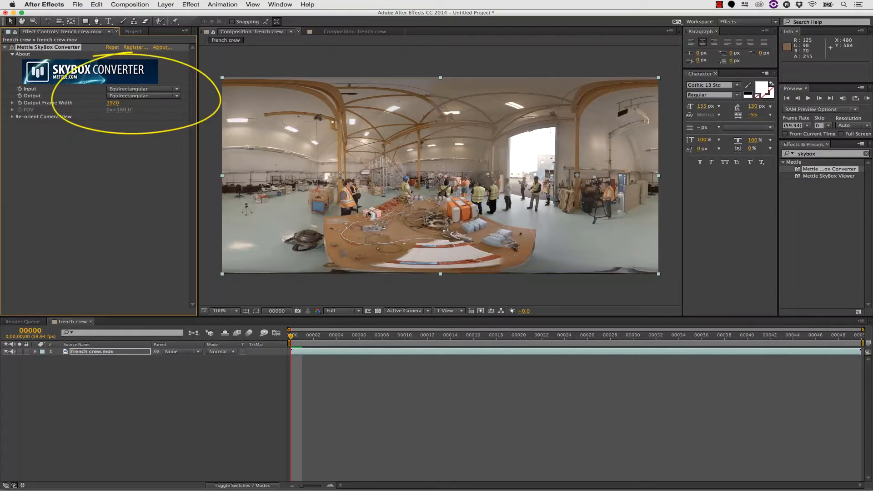
left_click(132, 96)
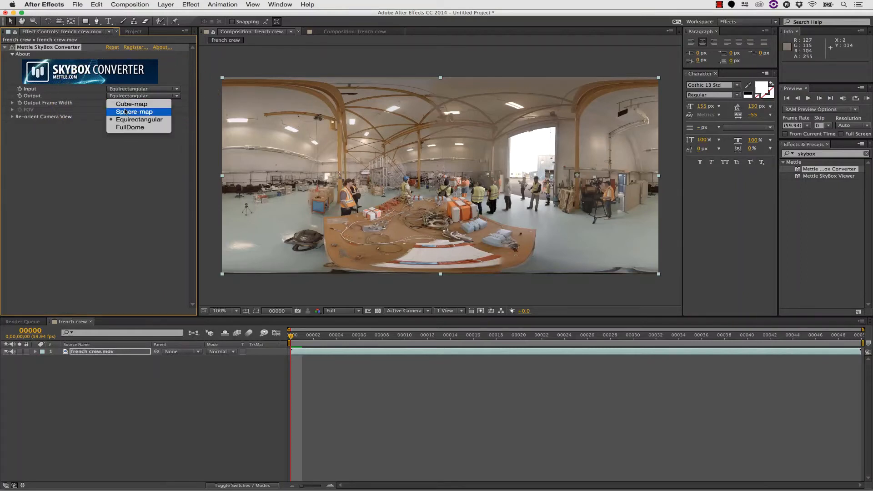
left_click(128, 104)
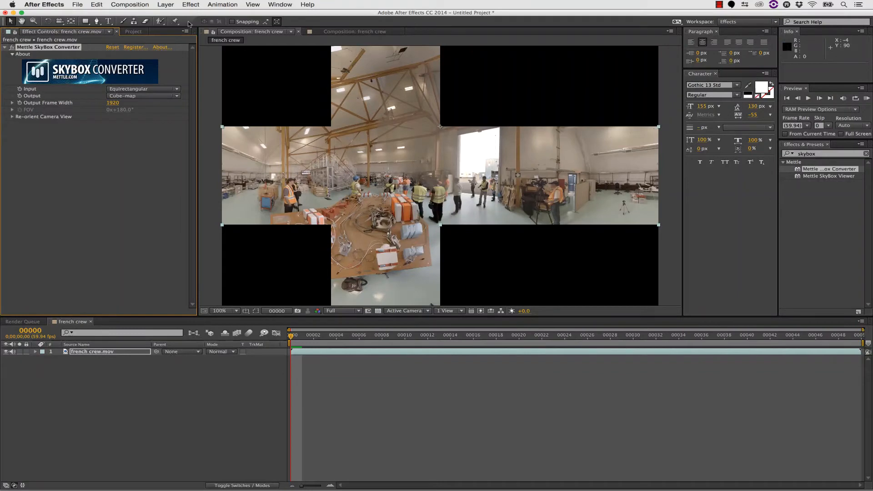
Pre-compose french crew.mov as "mocha track", moving all attributes into the new composition
left_click(101, 354)
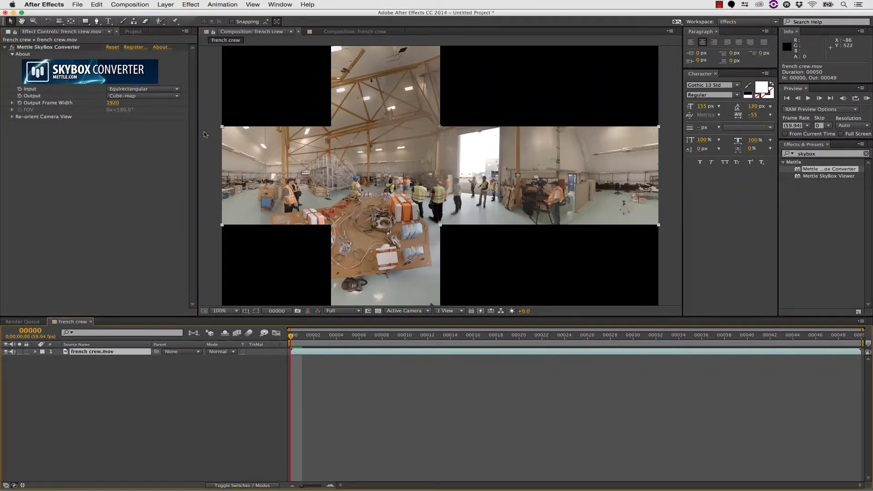
left_click(165, 5)
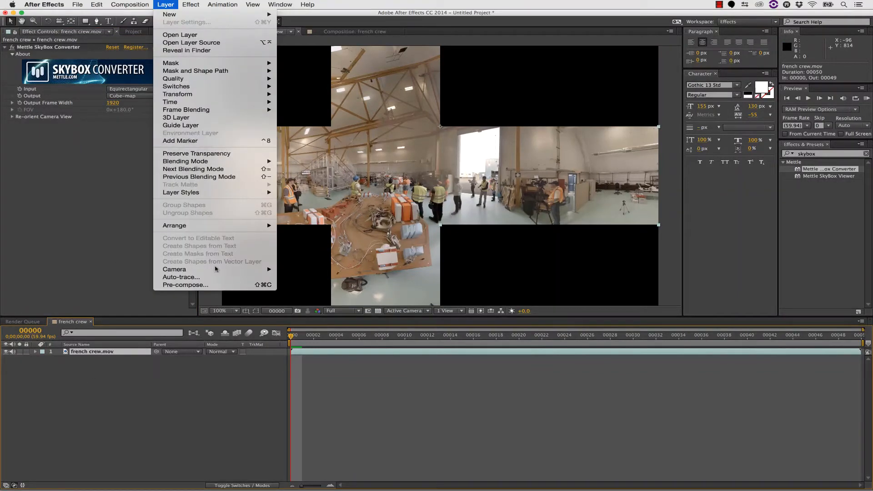
left_click(200, 284)
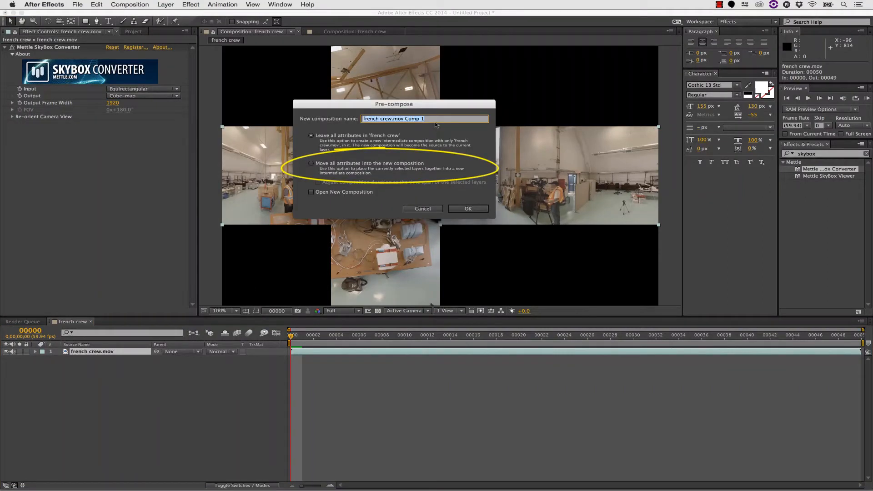
type("mocha track")
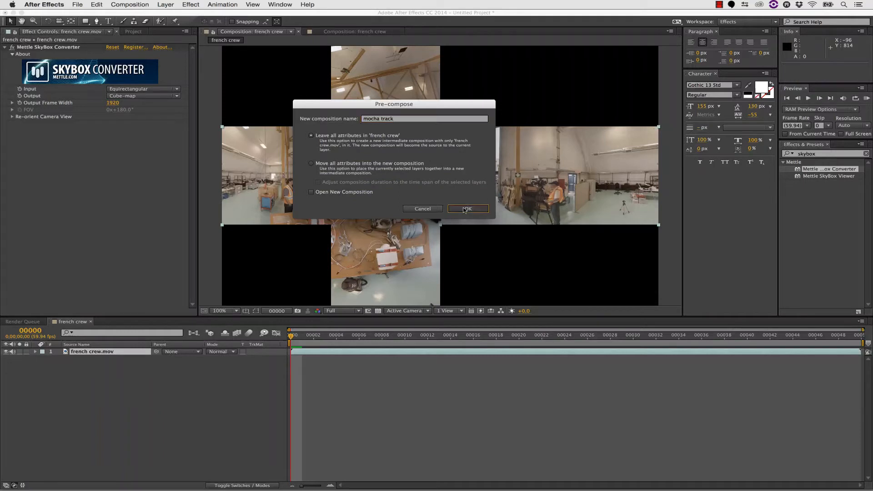
left_click(348, 164)
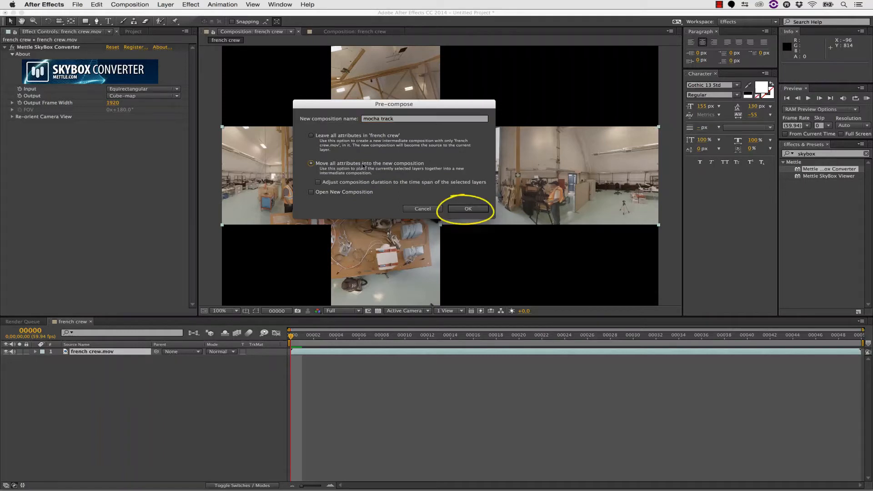
left_click(470, 208)
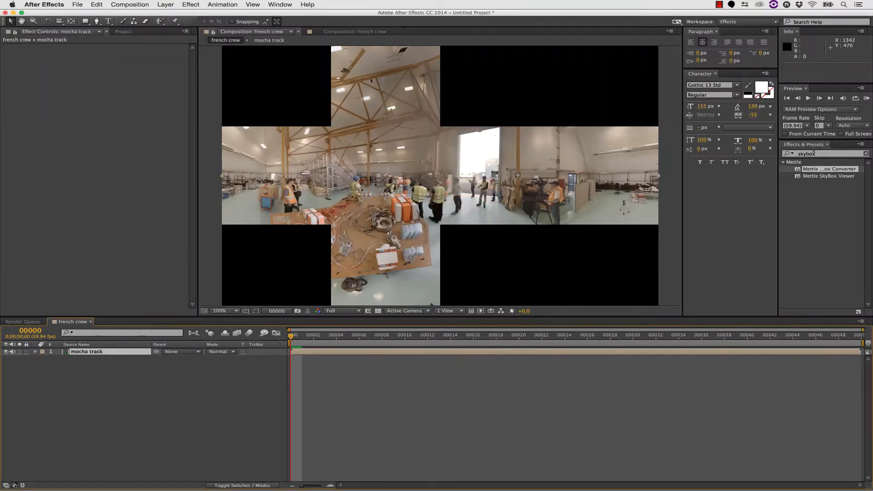
Find the mocha Pro effect, apply it to the mocha track layer and launch mocha Pro
left_click(829, 154)
double_click(829, 154)
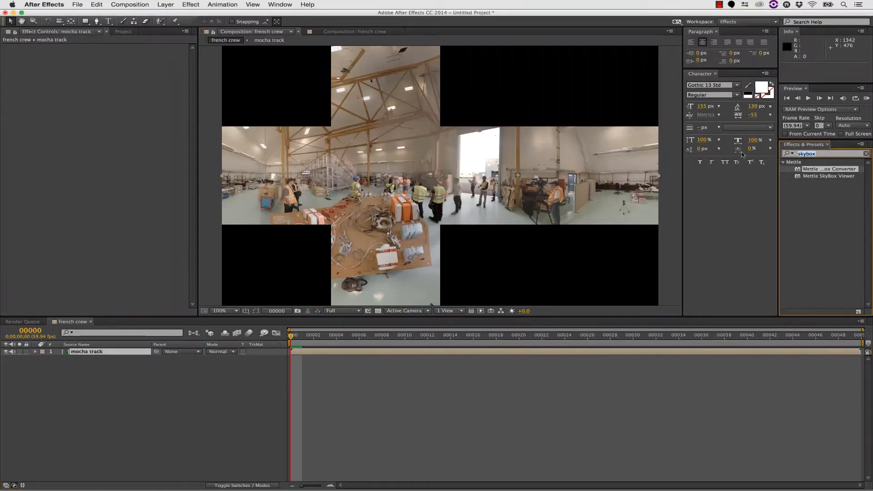
type("mocha")
left_click(812, 198)
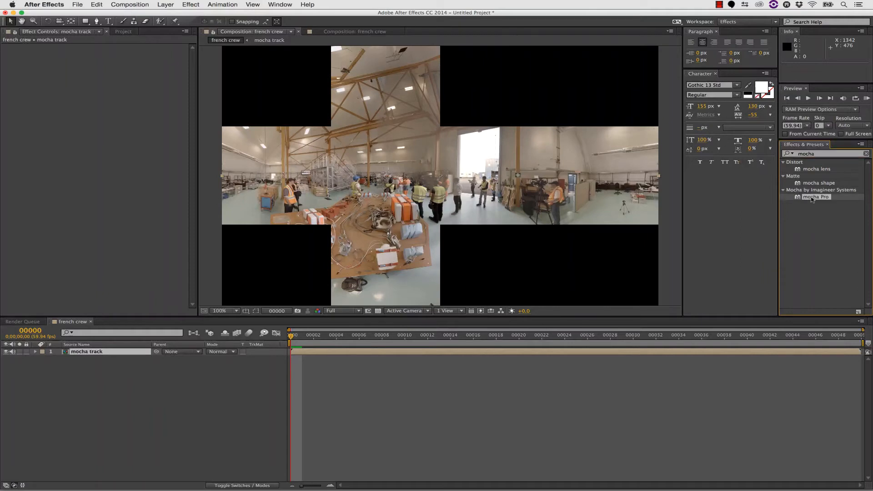
left_click_drag(801, 199, 101, 351)
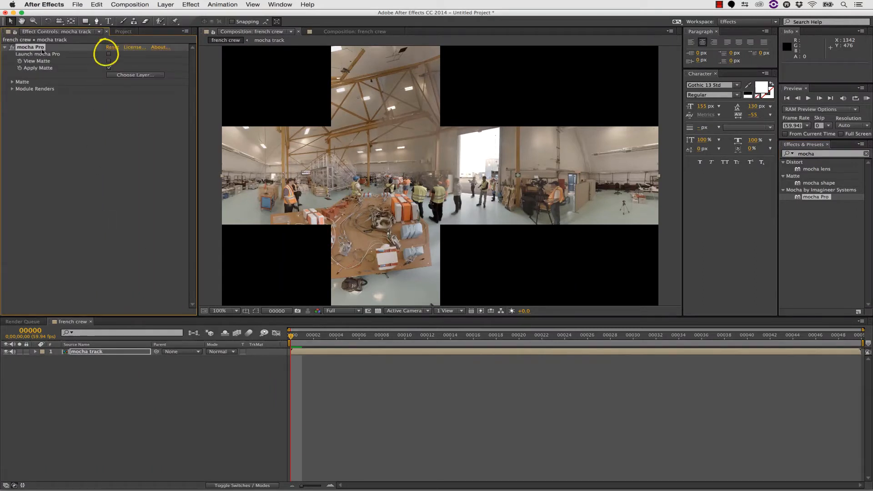
left_click(110, 55)
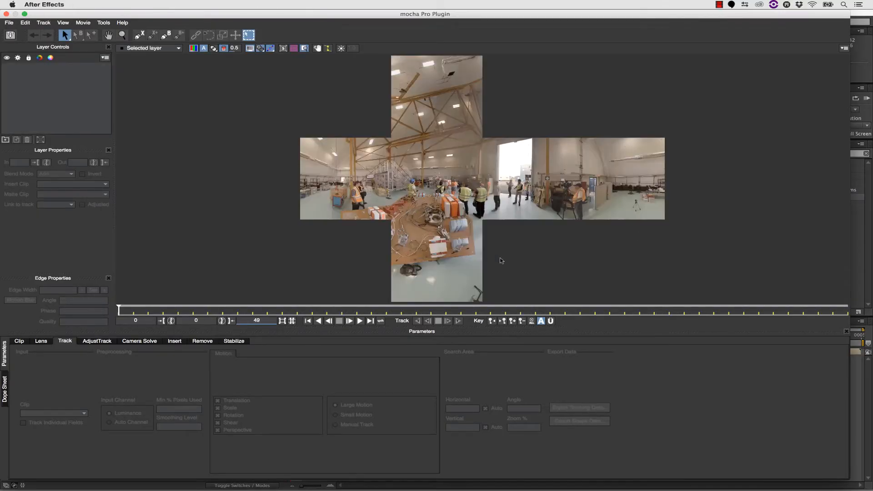
Outline the head of the man with the backpack using an X-spline and name the layer "head shape"
left_click(122, 35)
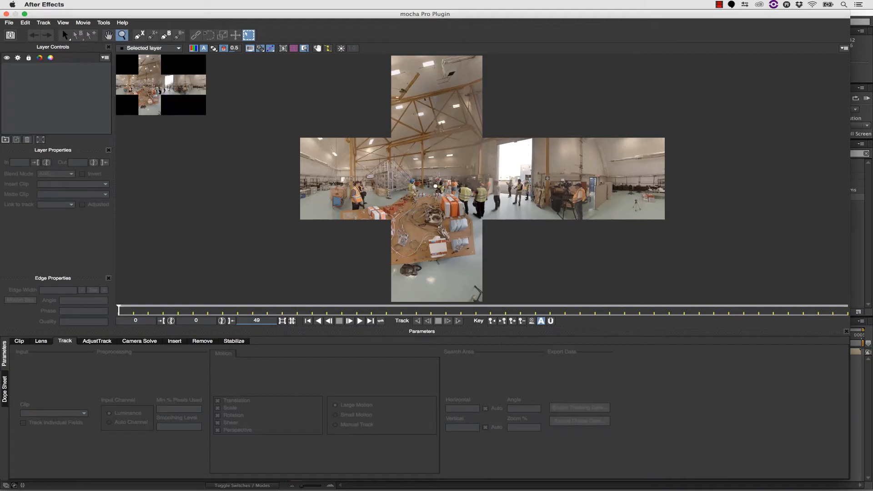
left_click(435, 184)
left_click_drag(435, 181, 431, 50)
left_click_drag(415, 191, 415, 104)
left_click(140, 36)
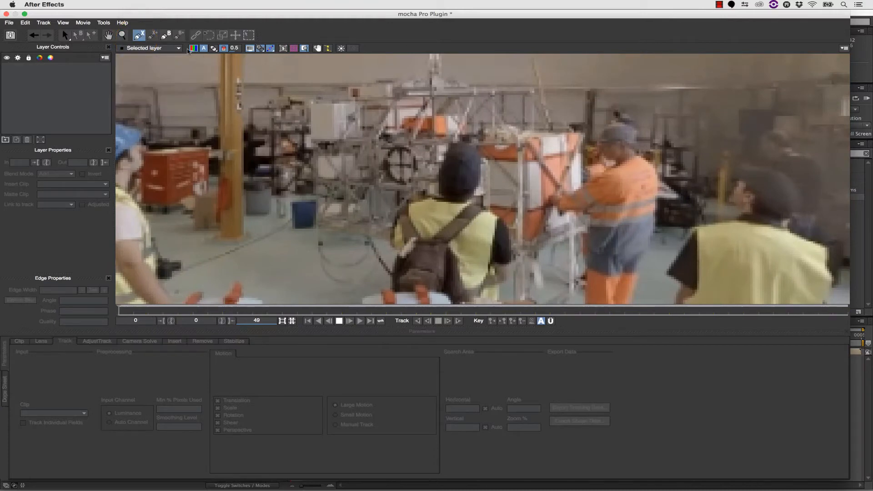
left_click(440, 198)
left_click(436, 186)
left_click(438, 165)
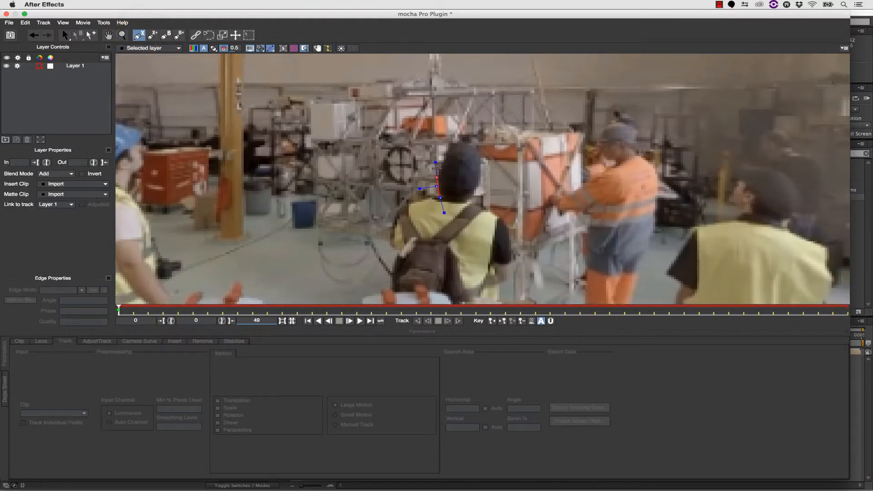
left_click(448, 147)
left_click(455, 140)
left_click(464, 140)
left_click(475, 146)
left_click(482, 160)
left_click(484, 177)
left_click(477, 193)
left_click(464, 206)
left_click(451, 207)
left_click(443, 204)
right_click(426, 199)
double_click(68, 66)
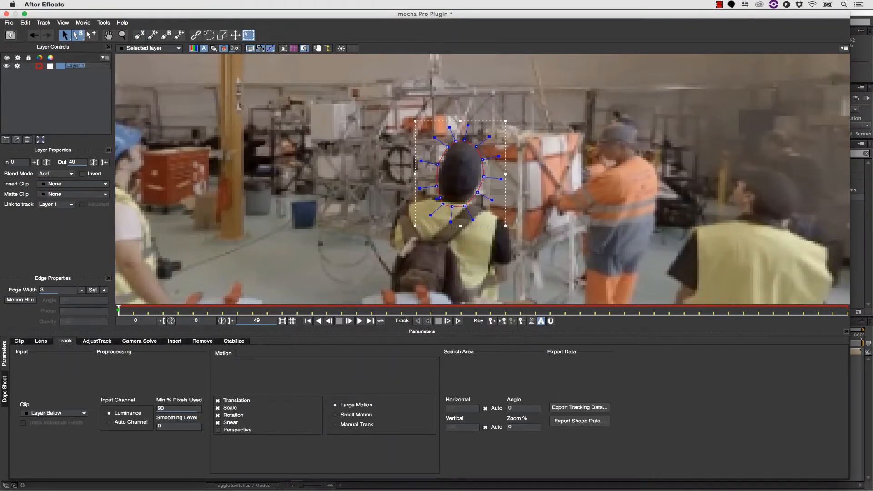
type("hel")
Outline the same man's torso and backpack with a new X-spline layer and name it "body"
left_click(139, 35)
left_click(401, 256)
left_click(390, 249)
left_click(389, 238)
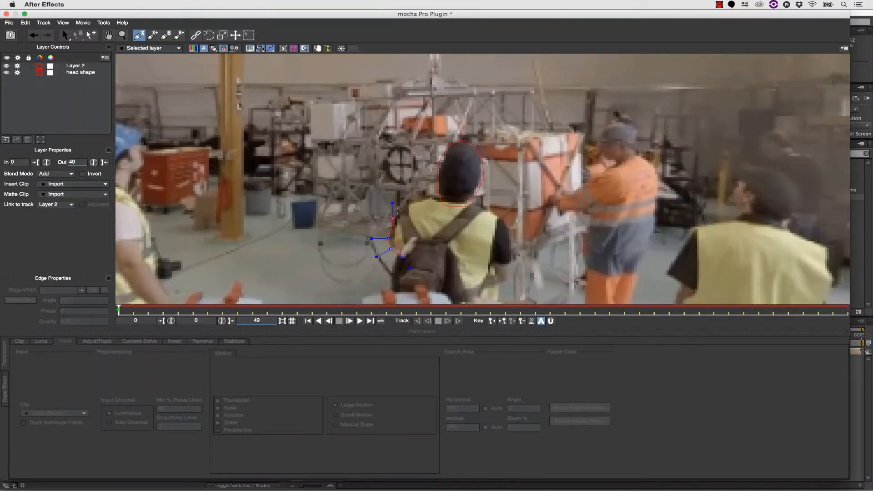
left_click(393, 218)
left_click(406, 201)
left_click(418, 193)
left_click(444, 196)
left_click(492, 210)
left_click(502, 227)
left_click(511, 248)
left_click(509, 263)
left_click(506, 283)
left_click(492, 285)
left_click(462, 293)
left_click(426, 290)
left_click(410, 288)
left_click(400, 256)
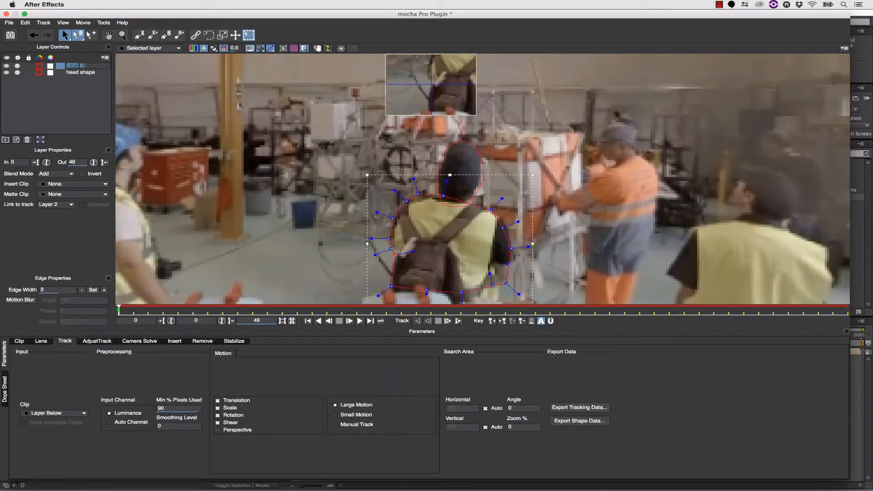
type("body")
Place the head shape layer above body and track the shapes forward to frame 49
left_click_drag(80, 72, 76, 66)
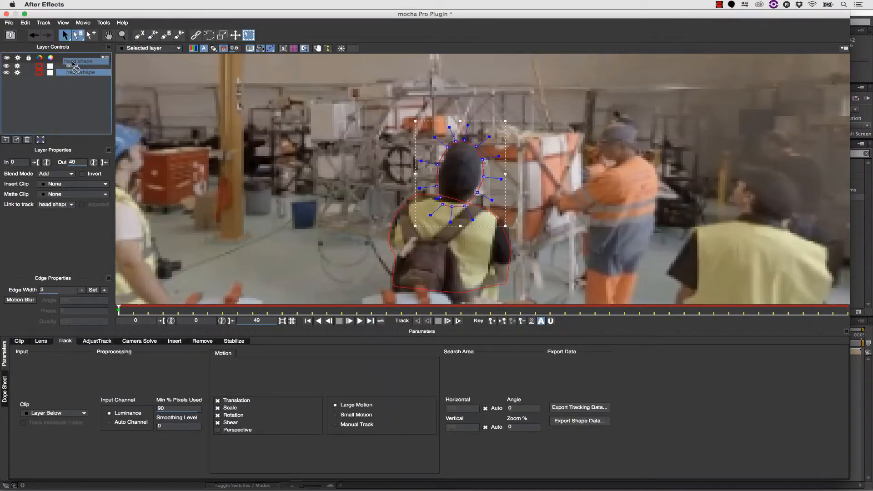
left_click(458, 321)
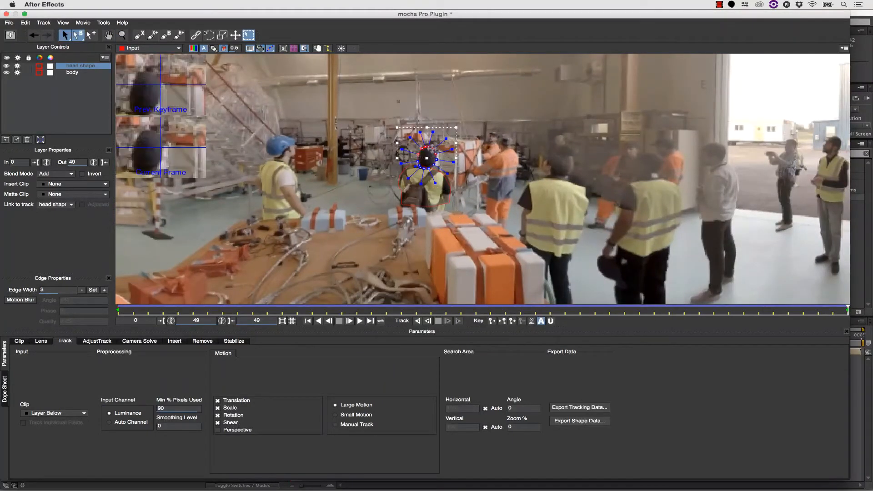
Check the body shape's track back to frame 0 and adjust the upper edge of its outline there
left_click(419, 166)
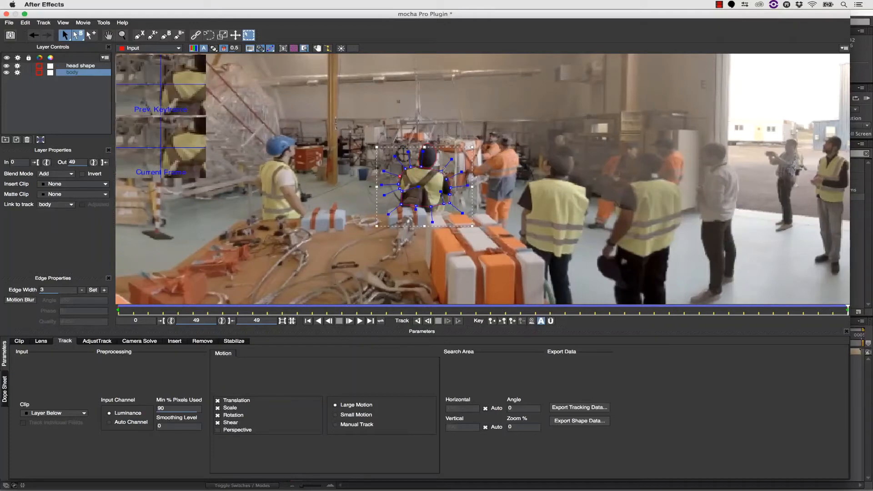
left_click_drag(847, 310, 417, 310)
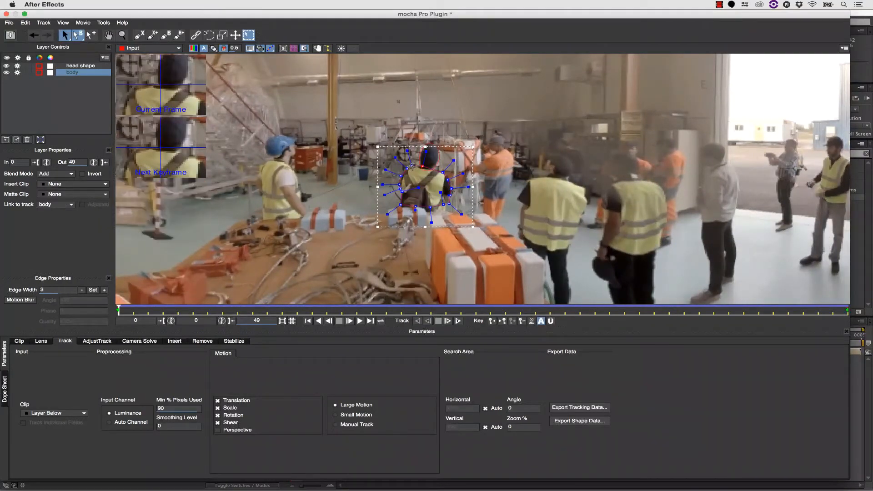
left_click_drag(411, 165, 423, 166)
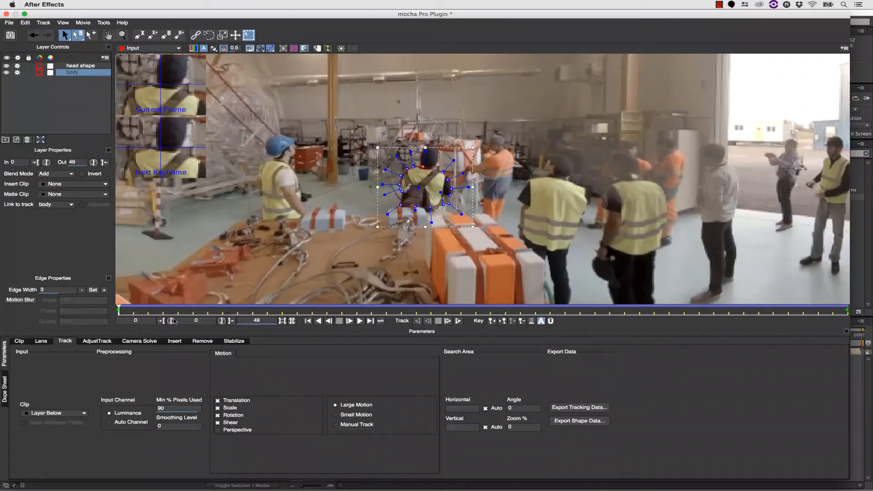
Save the mocha project and close mocha Pro to return to the After Effects composition
mouse_move(119, 309)
left_mouse_down()
mouse_move(834, 310)
mouse_move(117, 309)
left_mouse_up()
key("super+s")
left_click(6, 13)
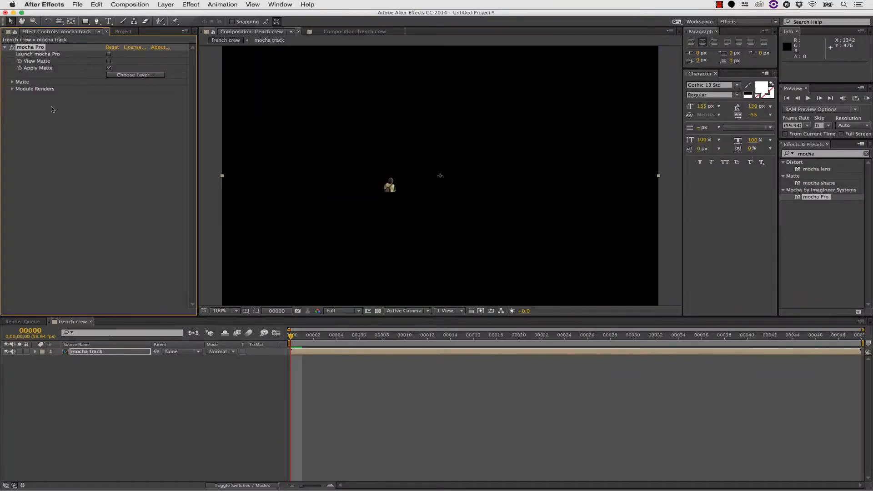
Duplicate the mocha track layer and rename the lower copy "bg"
left_click(86, 352)
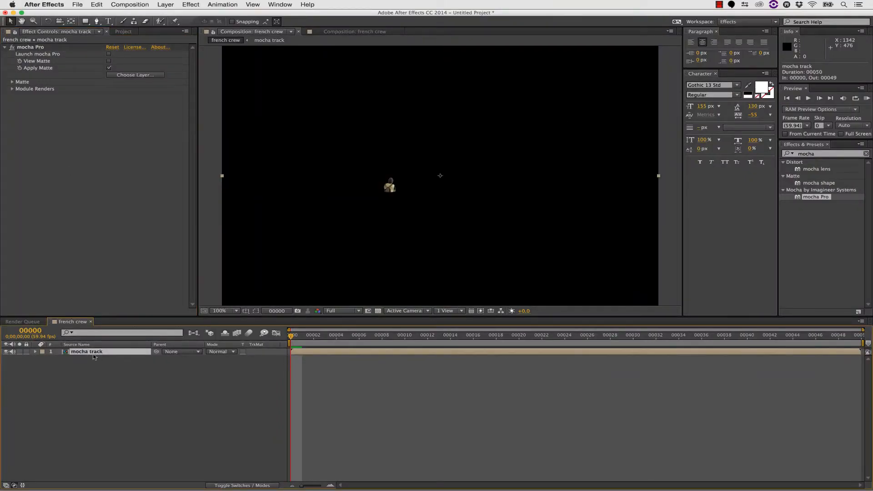
key("super+d")
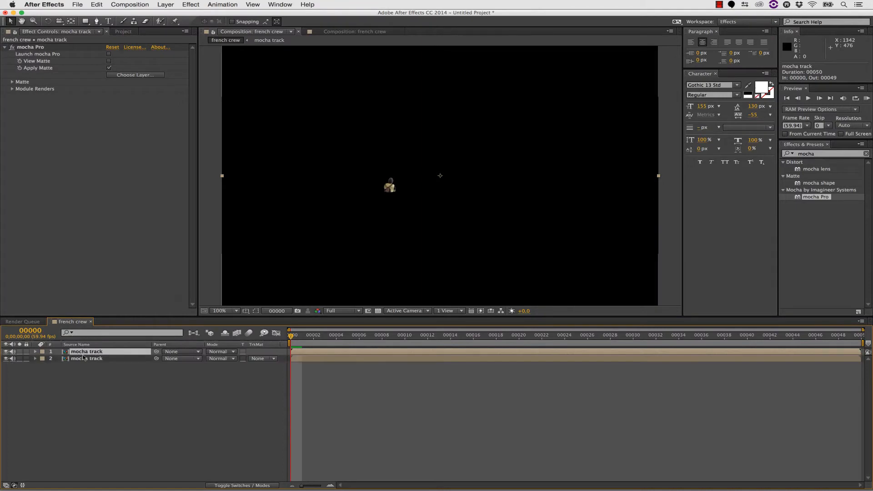
left_click(89, 359)
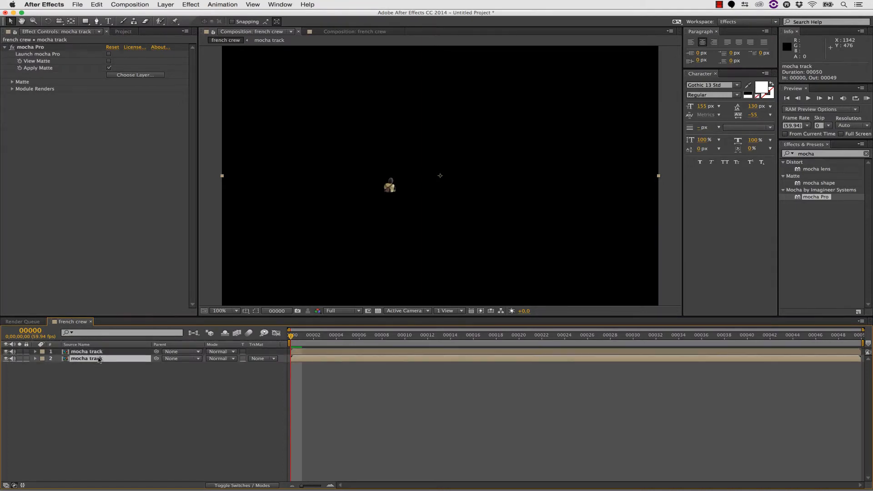
right_click(91, 360)
left_click(128, 485)
type("bg")
left_click(141, 473)
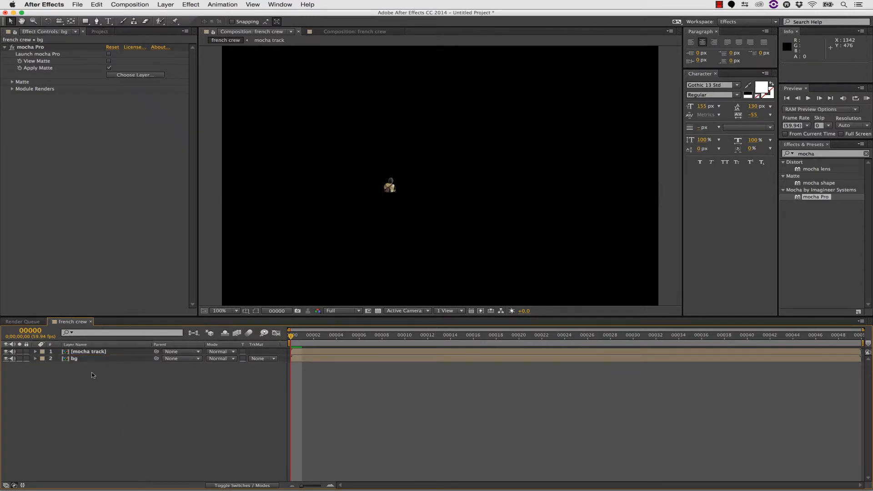
Launch mocha Pro from the bg layer and outline the metal-frame equipment left of the man with a new X-spline
left_click(85, 362)
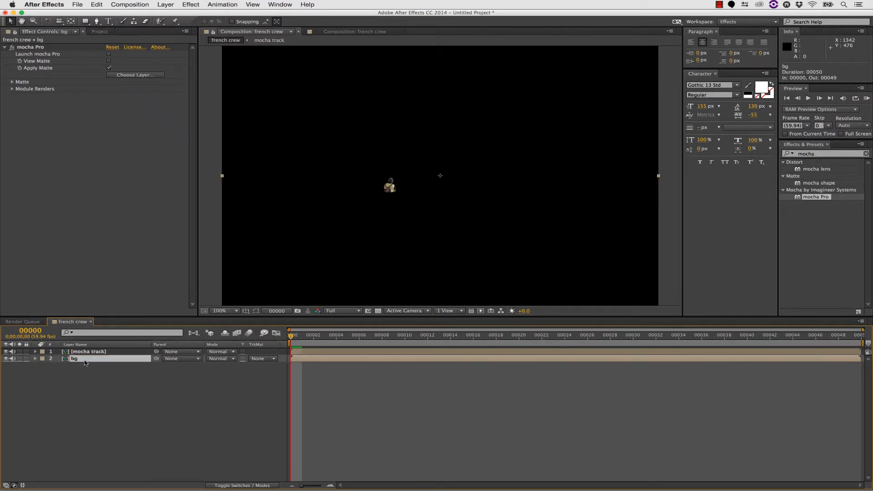
left_click(109, 55)
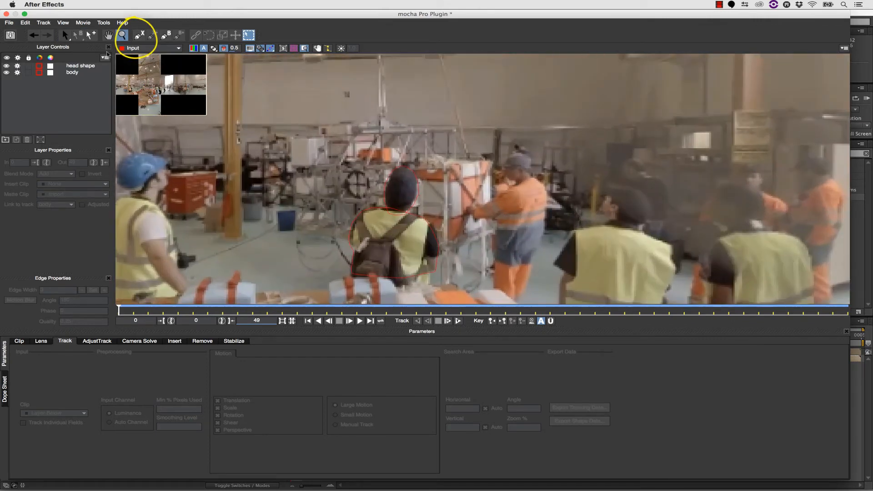
left_click(138, 35)
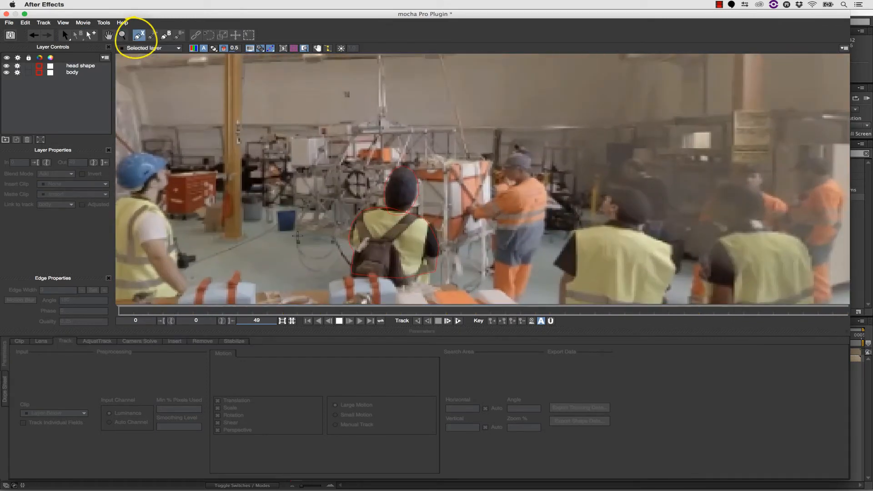
left_click(296, 235)
left_click(288, 163)
left_click(293, 136)
left_click(314, 137)
left_click(315, 161)
left_click(386, 167)
left_click(364, 196)
left_click(337, 221)
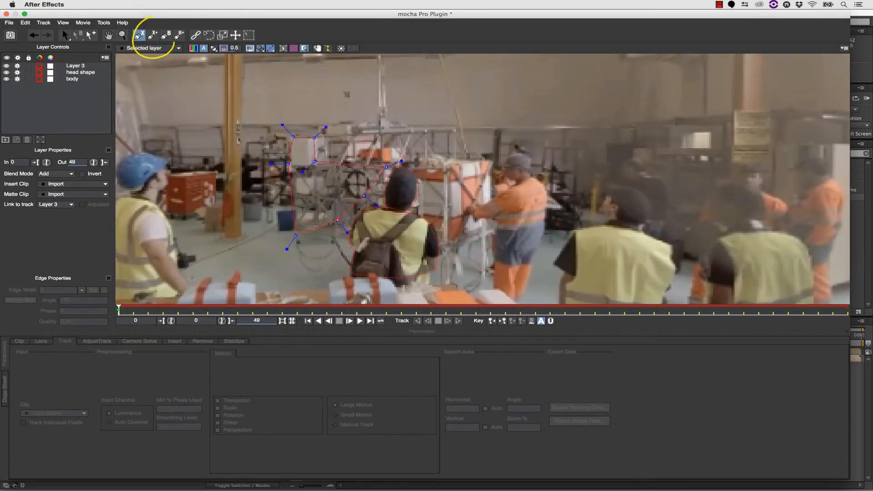
left_click_drag(333, 223, 333, 229)
left_click(315, 236)
right_click(295, 229)
Add a second X-spline to the same layer around the orange and white equipment right of the man
left_click(152, 36)
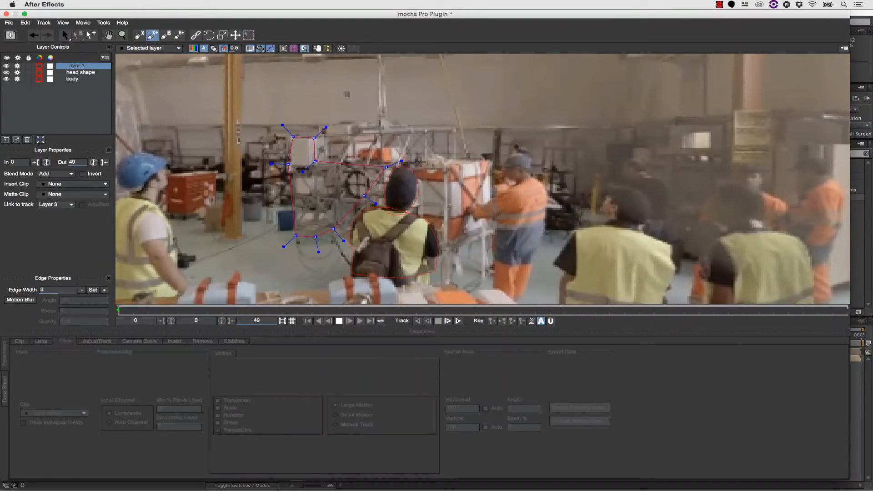
left_click(422, 163)
left_click(453, 162)
left_click(453, 210)
left_click(451, 234)
left_click(436, 218)
left_click(436, 211)
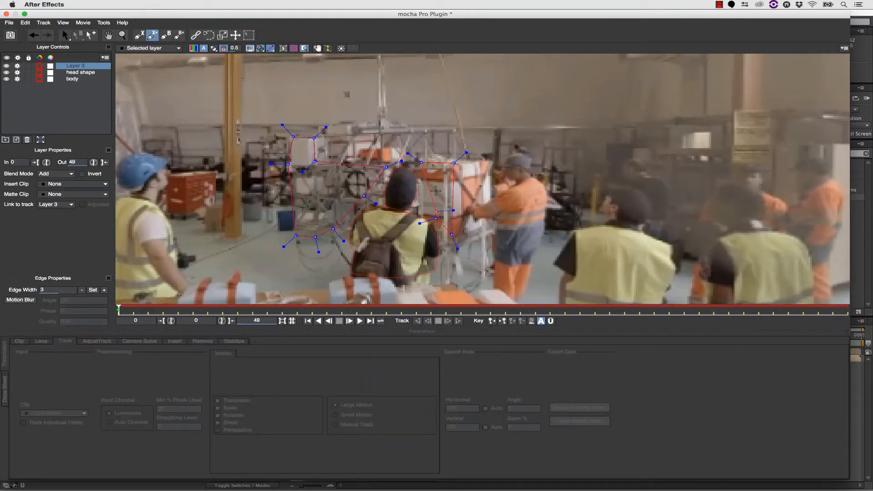
left_click(435, 191)
right_click(421, 162)
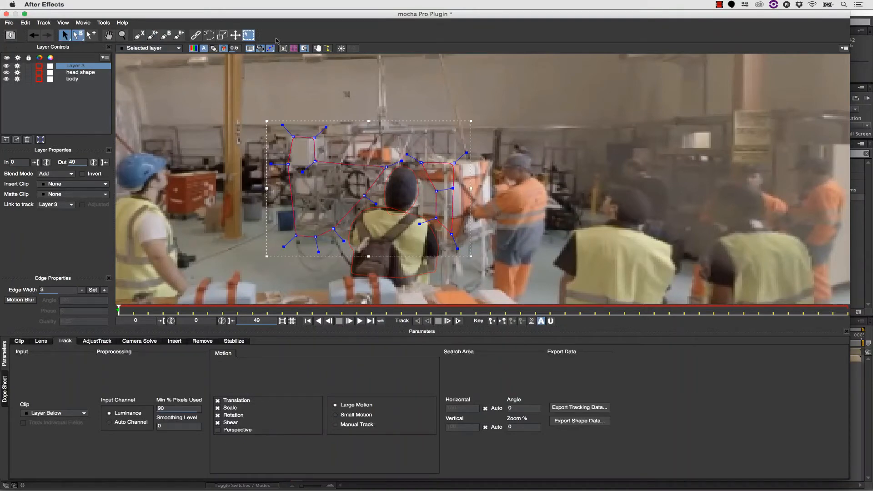
Display the planar surface and position its four corners to span the equipment on both sides of the man
left_click(283, 49)
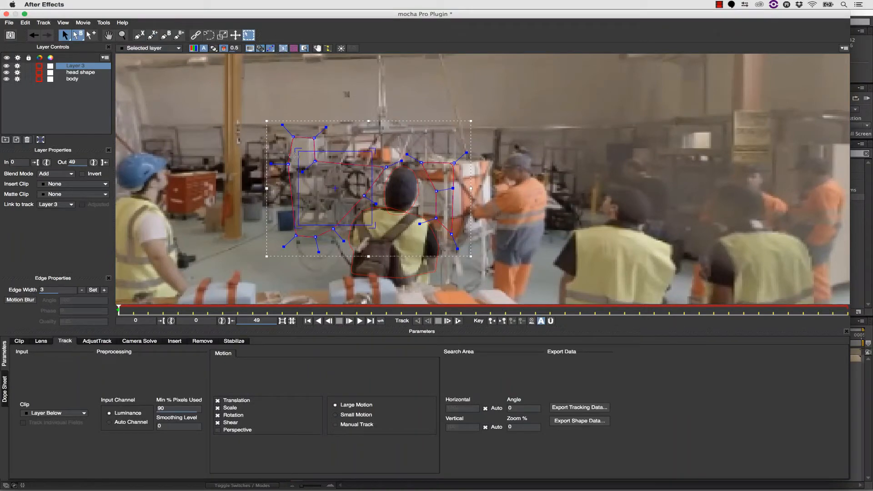
left_click_drag(314, 151, 290, 164)
left_click_drag(298, 225, 292, 232)
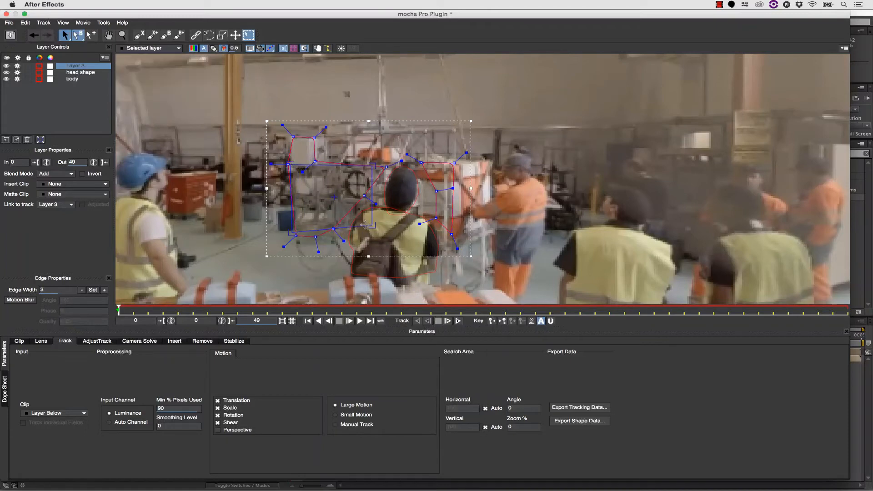
left_click_drag(372, 225, 444, 250)
left_click_drag(374, 165, 448, 162)
Rename the equipment layer "BG" and move it below the body layer
double_click(78, 67)
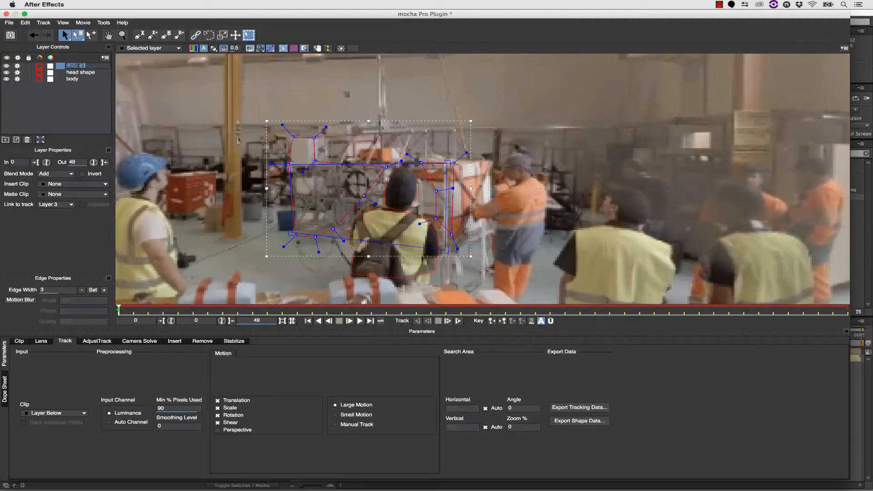
type("BG")
key("Return")
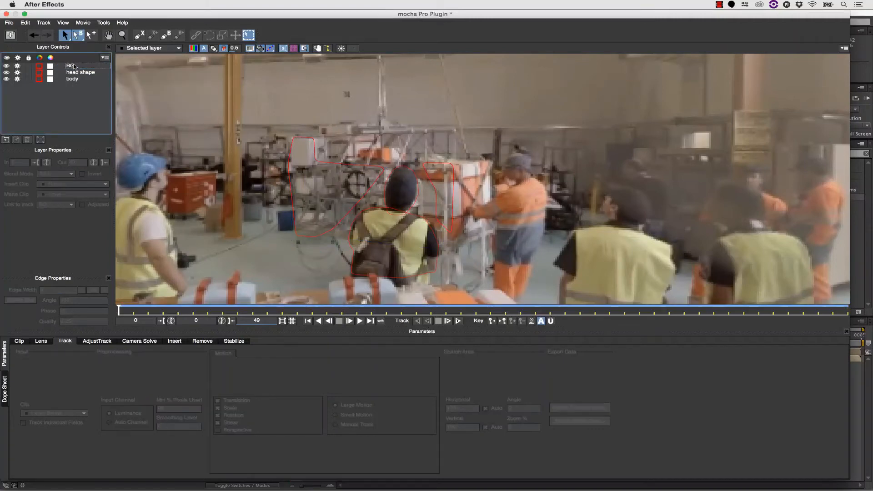
left_click_drag(75, 67, 73, 86)
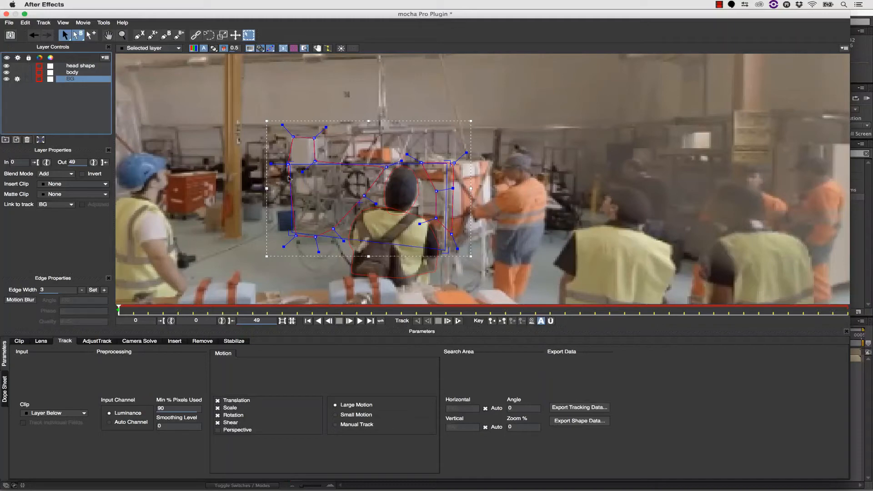
Track only the BG layer forward to frame 49 and scrub back to frame 0 to check it
left_click(458, 320)
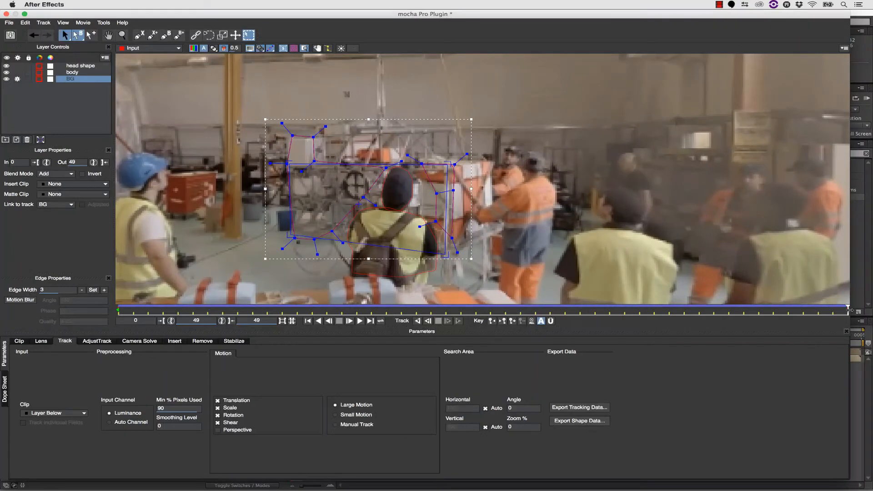
mouse_move(847, 309)
left_mouse_down()
mouse_move(341, 305)
mouse_move(38, 279)
left_mouse_up()
Copy the BG layer's tracking data to the clipboard as After Effects Corner Pin [supports motion blur] and close mocha to return to After Effects
left_click(567, 407)
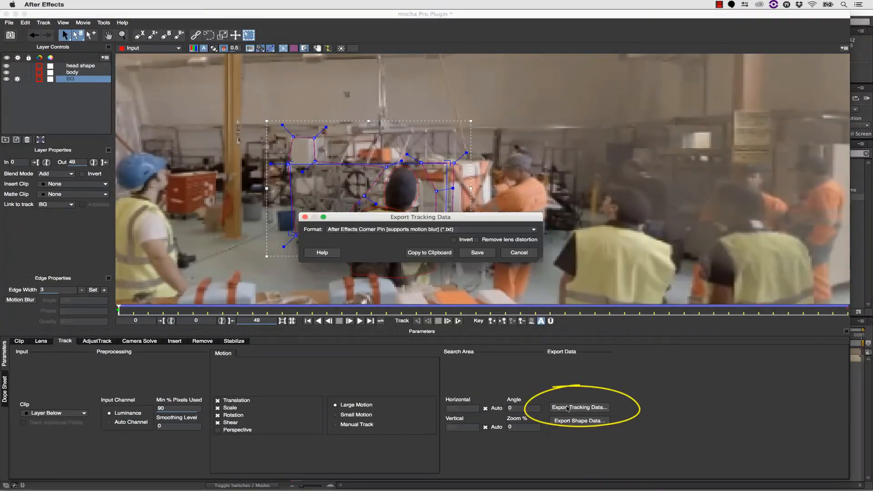
left_click(360, 230)
left_click(397, 246)
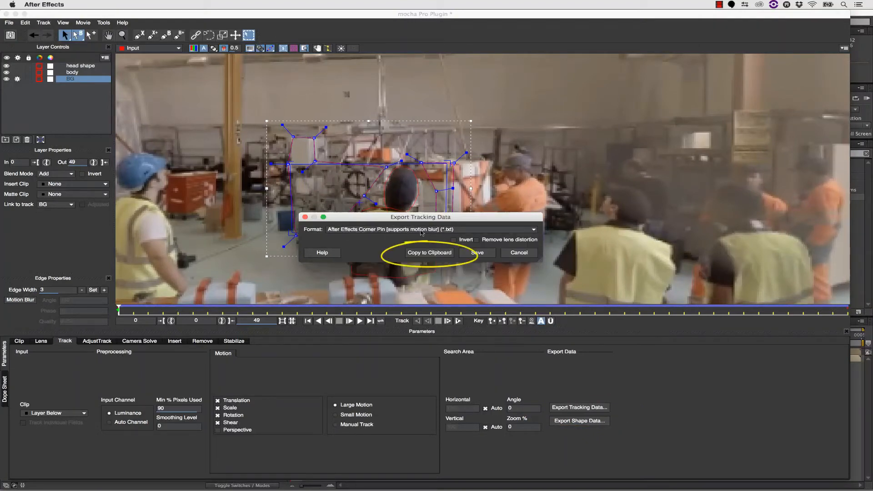
left_click(428, 252)
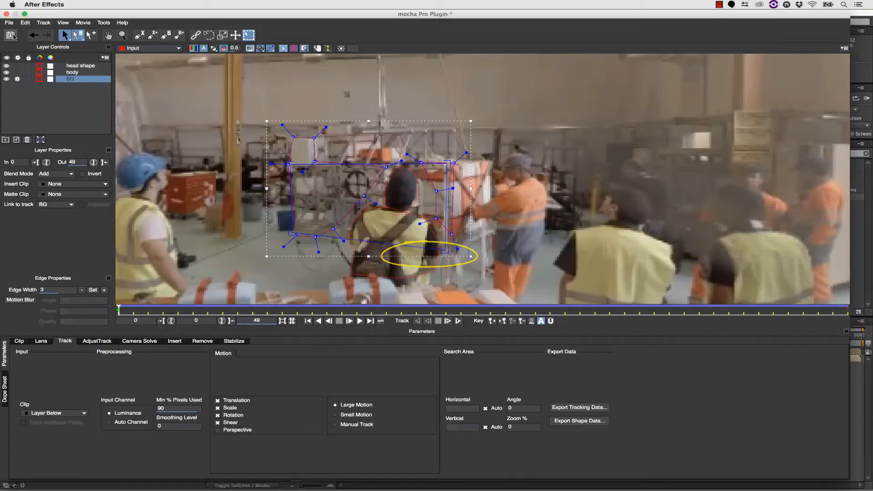
left_click(6, 14)
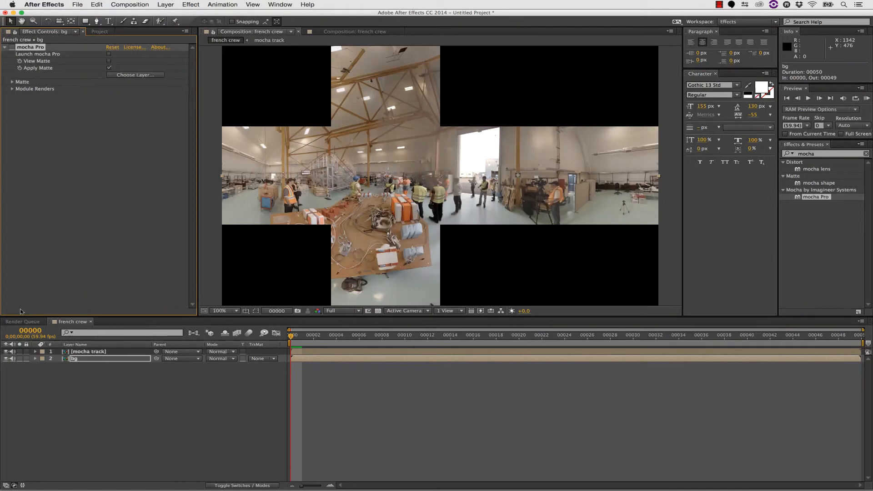
Toggle the bg layer's visibility off and back on to check the cut-out man in the mocha track layer
left_click(6, 358)
left_click(5, 358)
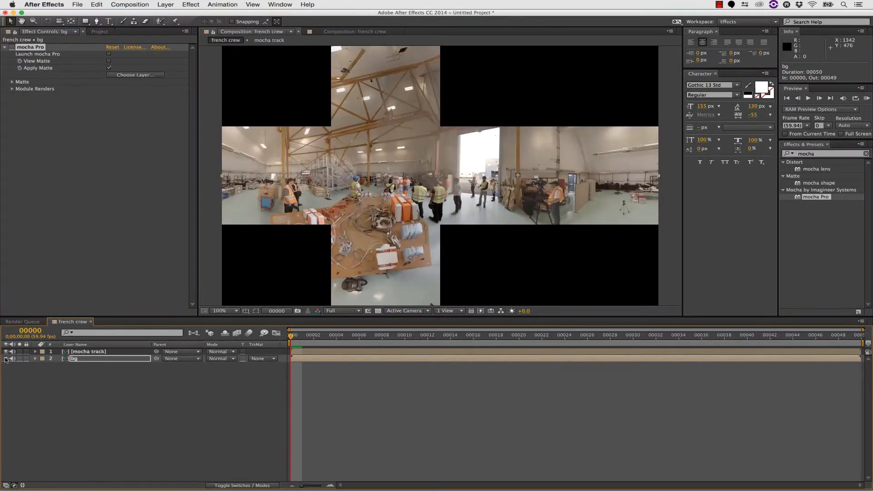
left_click(6, 358)
left_click(6, 358)
Add mochamettle_grey.png between the mocha track and bg layers and fit it to the composition
left_click(99, 32)
left_click(58, 111)
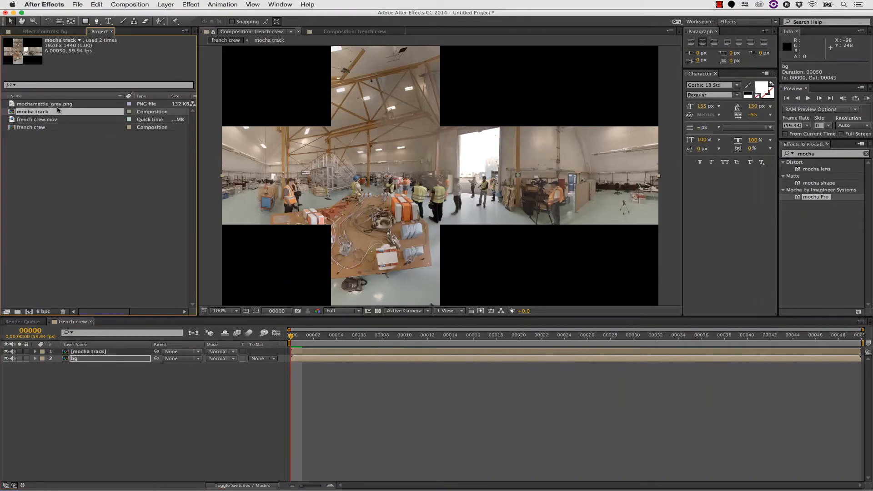
left_click(62, 104)
left_click_drag(119, 333, 120, 358)
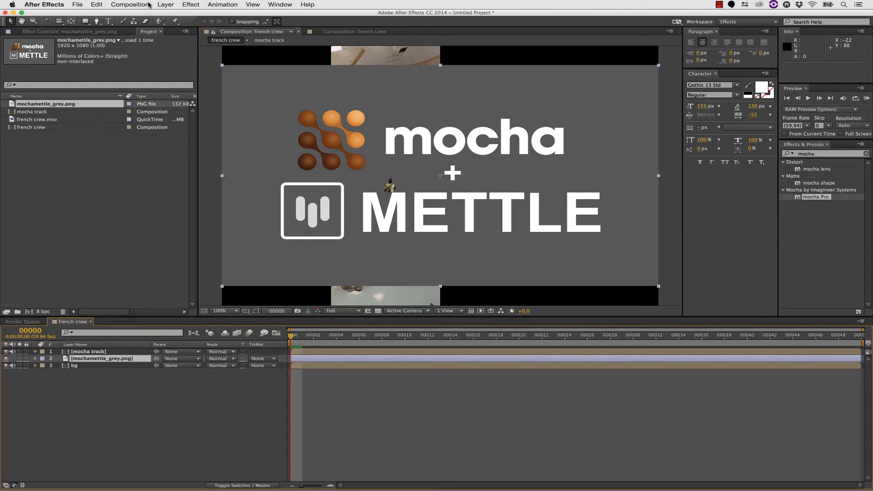
left_click(165, 4)
mouse_move(184, 94)
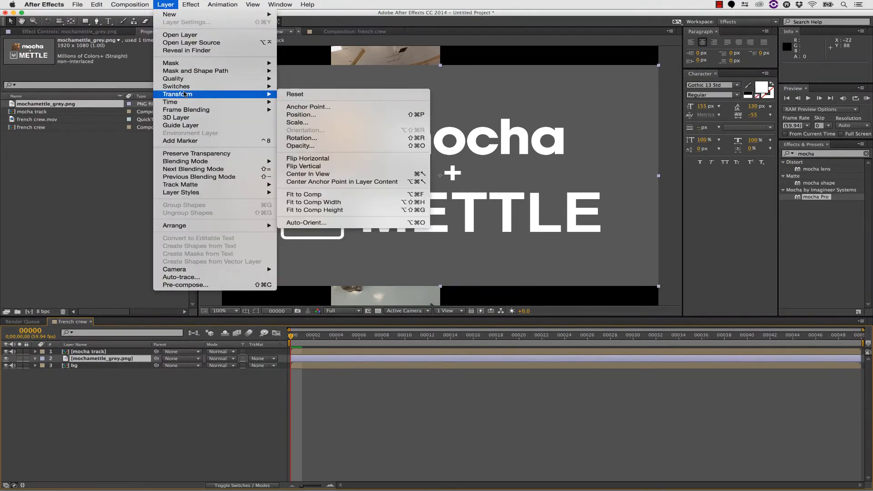
left_click(327, 194)
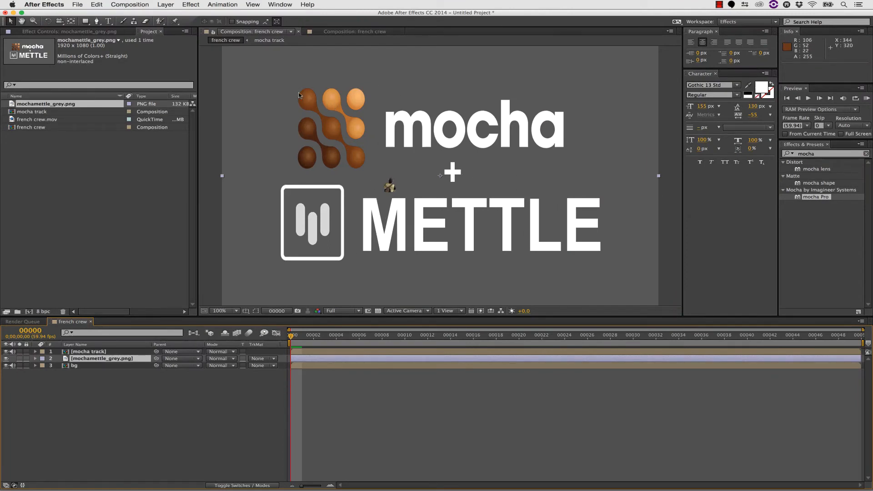
Pre-compose the logo layer as "insert", moving all attributes into the new composition
left_click(170, 5)
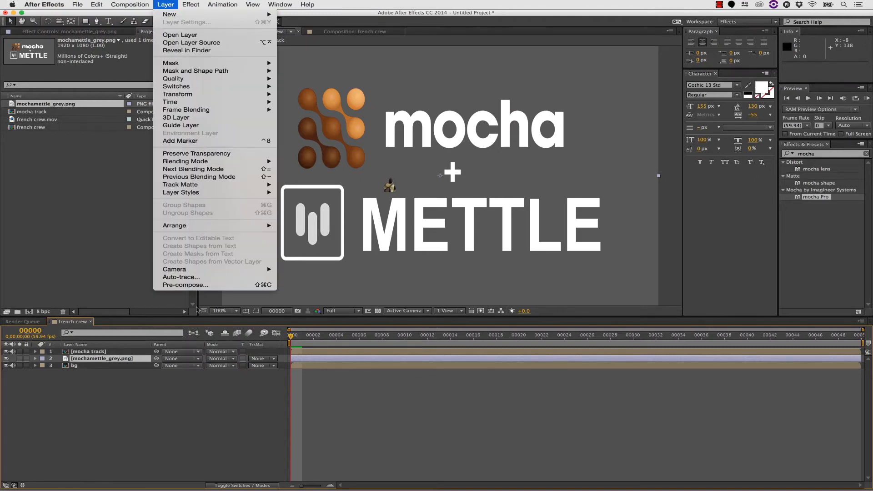
left_click(200, 288)
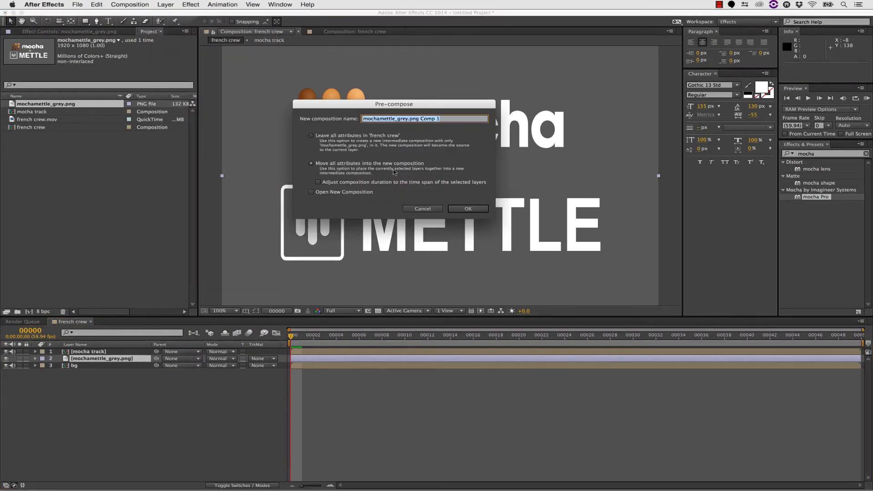
type("insert")
left_click(468, 208)
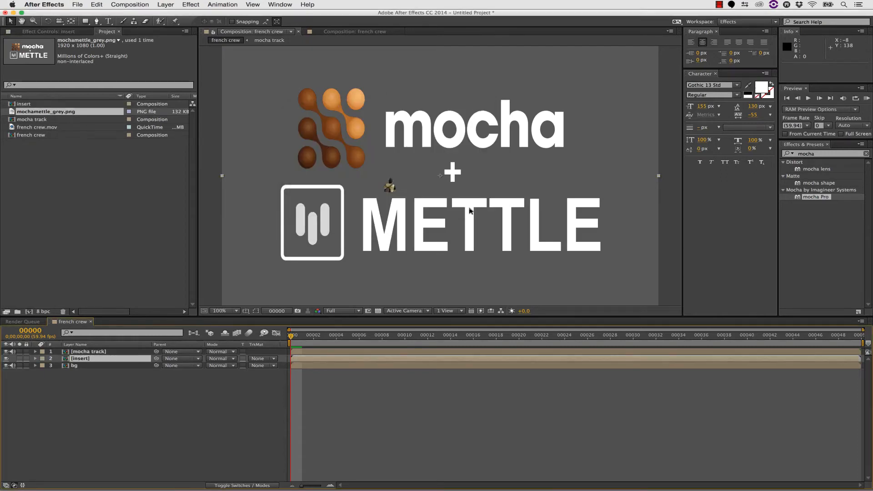
Paste the corner-pin tracking data onto the insert layer and scrub to frame 33 to check the placement
left_click(97, 4)
left_click(113, 74)
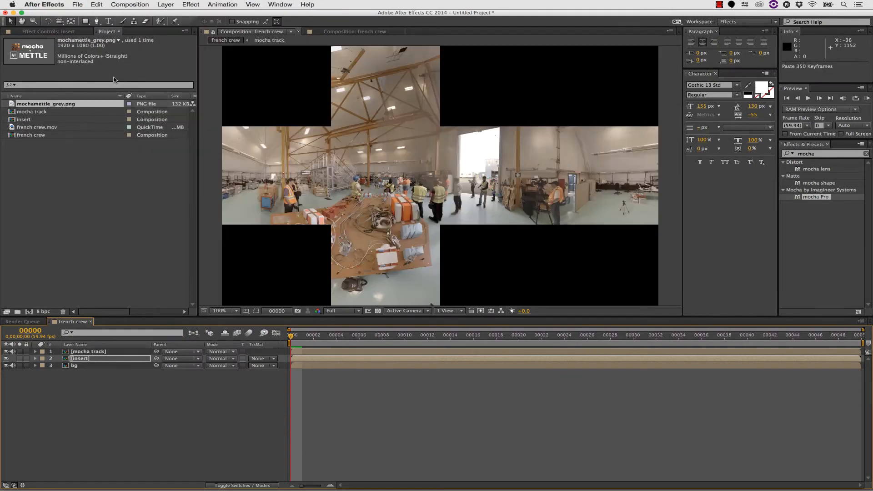
left_click_drag(291, 336, 470, 345)
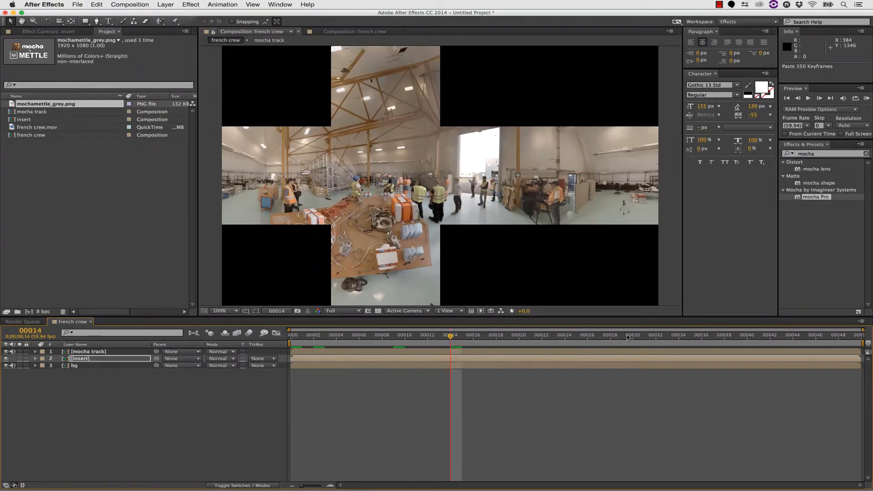
left_click_drag(712, 336, 666, 335)
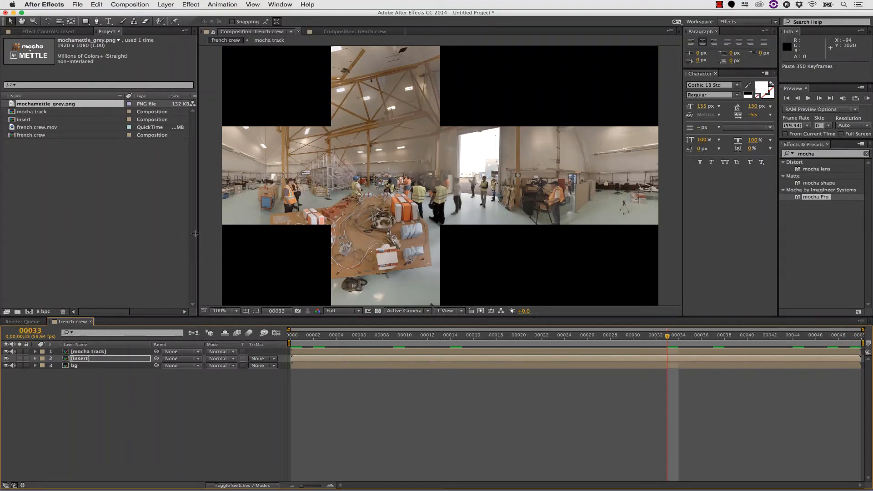
left_click(213, 237)
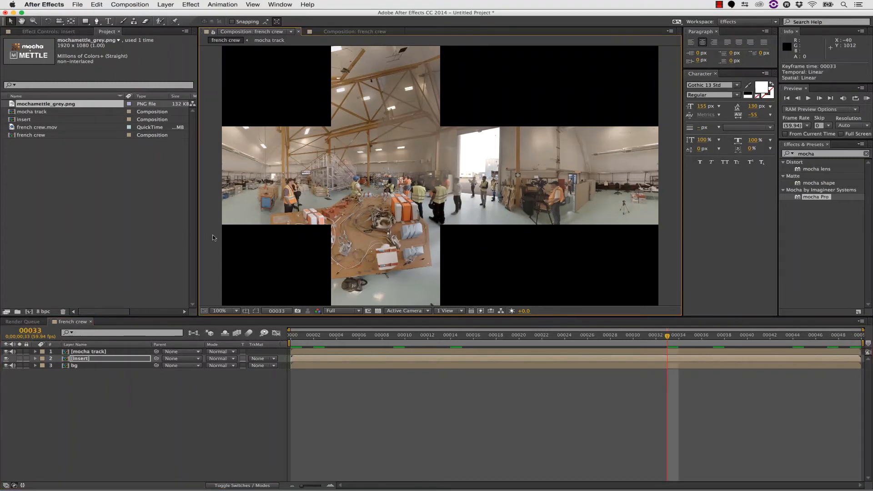
left_click(666, 228)
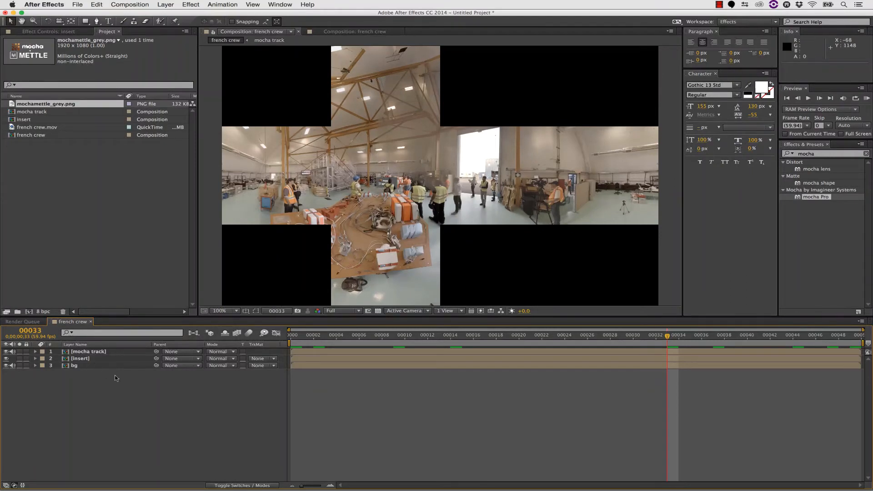
Pre-compose the mocha track, insert and bg layers together as "equilinear", moving all attributes into it
left_click_drag(135, 387, 70, 352)
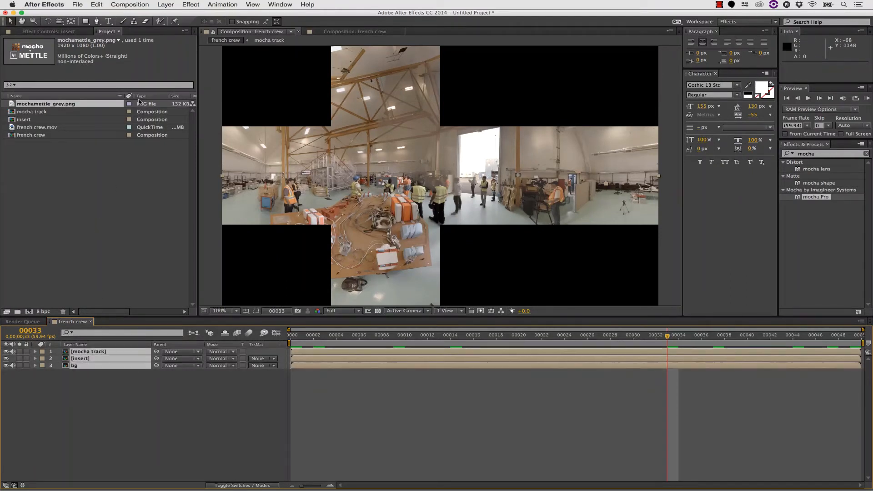
left_click(165, 4)
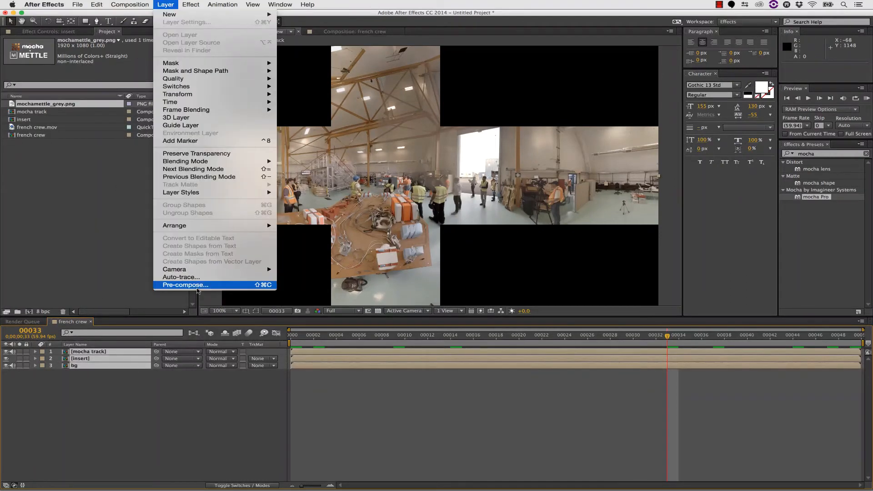
left_click(198, 285)
key("BackSpace")
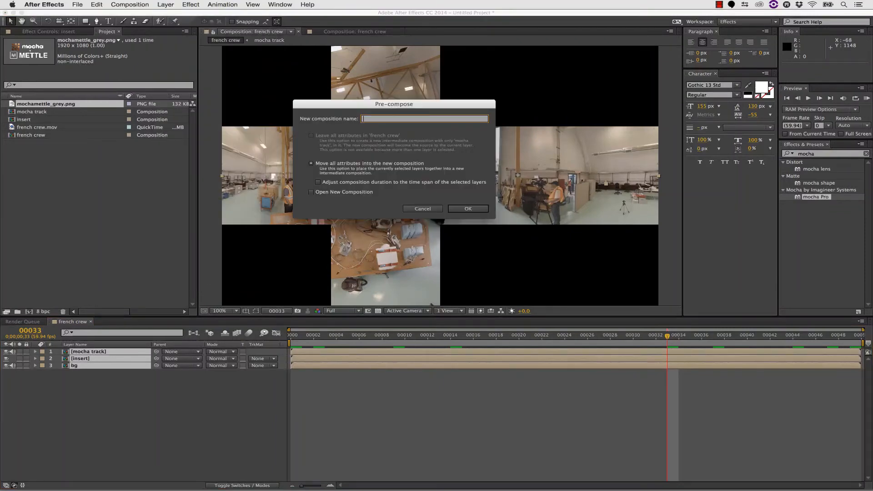
type("equilinear")
left_click(469, 208)
Create a black 1920 x 1440 px solid named "lens" above the equilinear layer
left_click(166, 5)
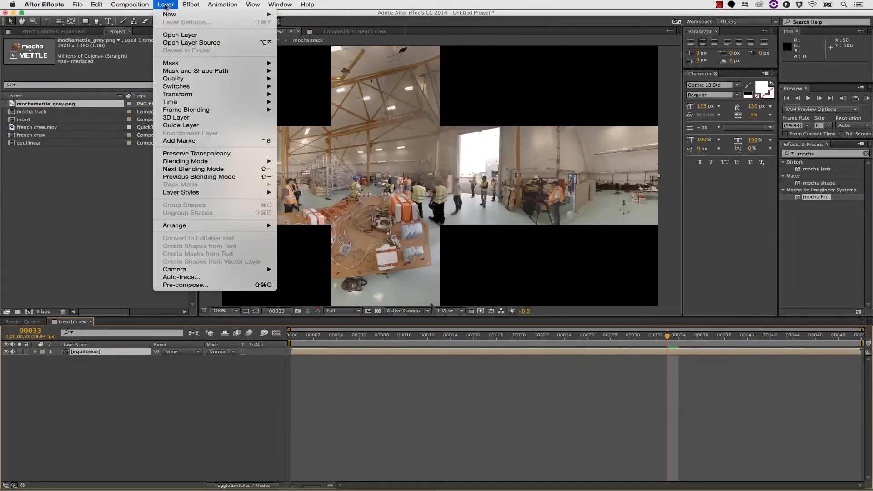
mouse_move(169, 14)
left_click(321, 26)
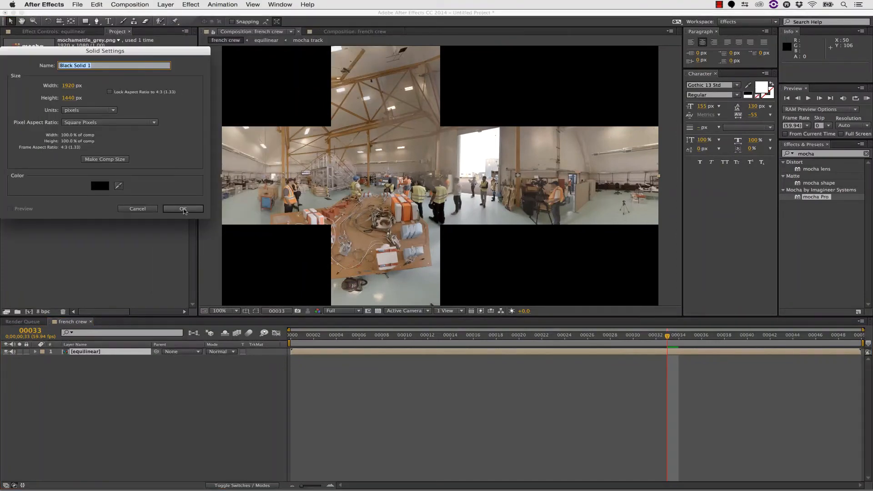
type("lens")
key("Return")
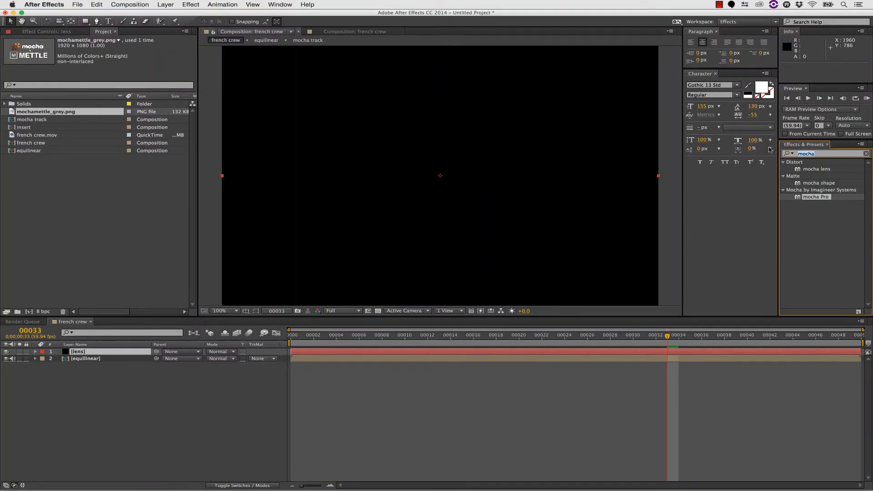
Search the effects for "bcc len" and apply BCC Lens Flare 3D to the lens layer
type("bcc len")
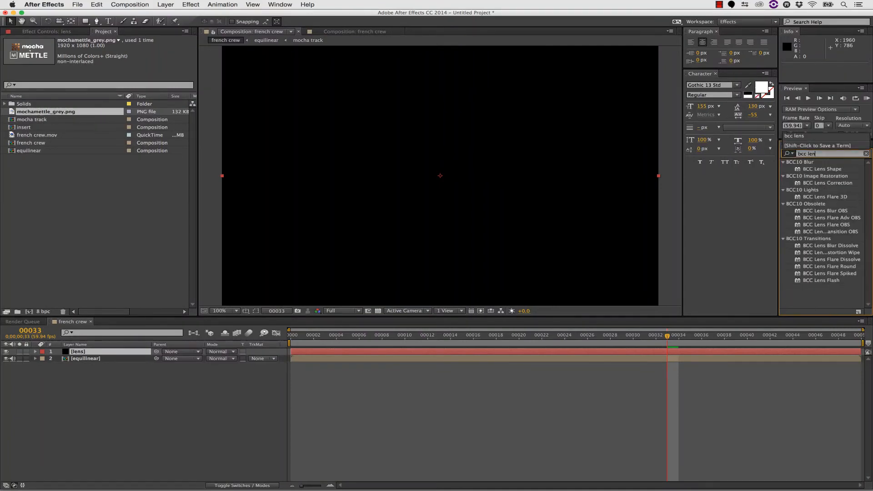
left_click(820, 198)
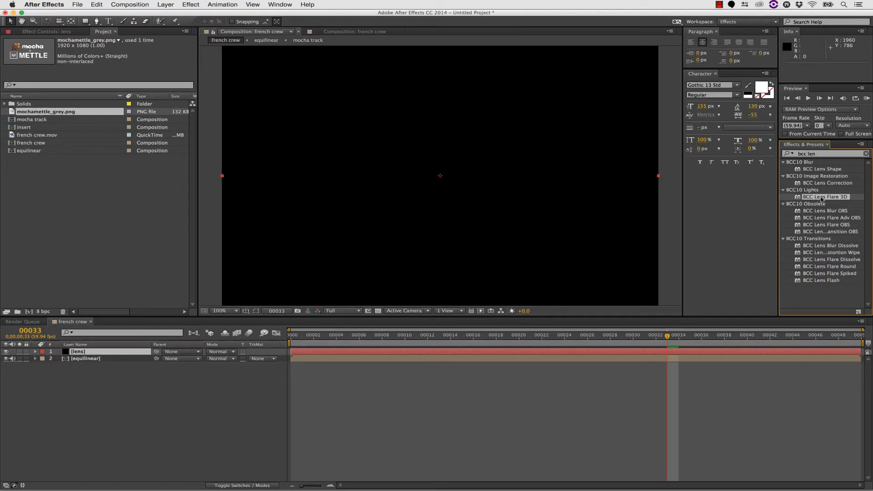
left_click_drag(676, 216, 96, 352)
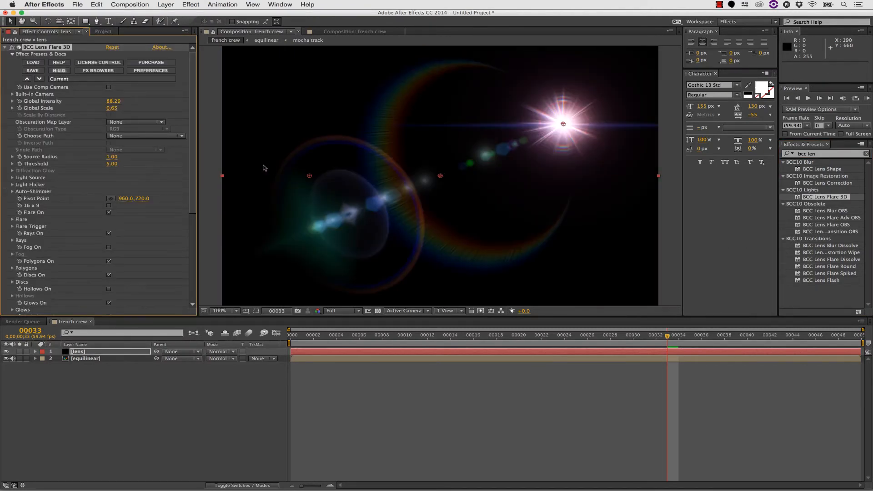
Preview the NorthernStar, LightBeam, GreenBurst and CoolLensDD flare presets in the FX Browser and apply Default.bsp
left_click(98, 70)
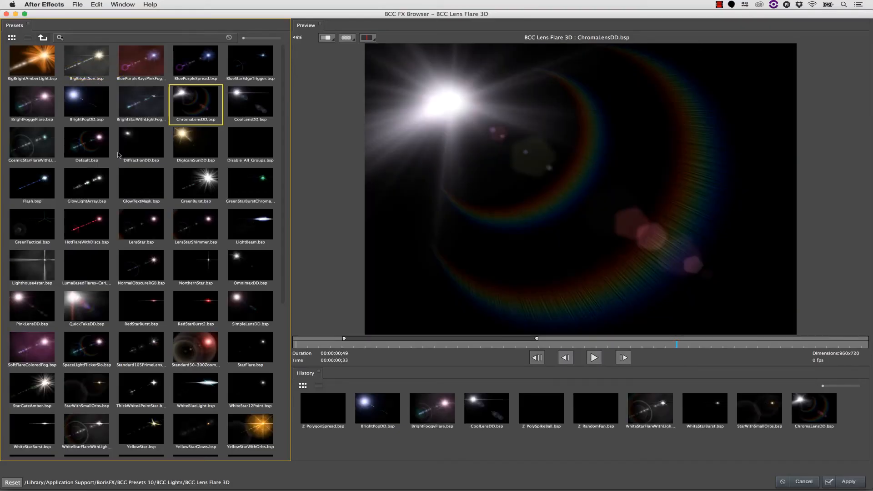
left_click(96, 144)
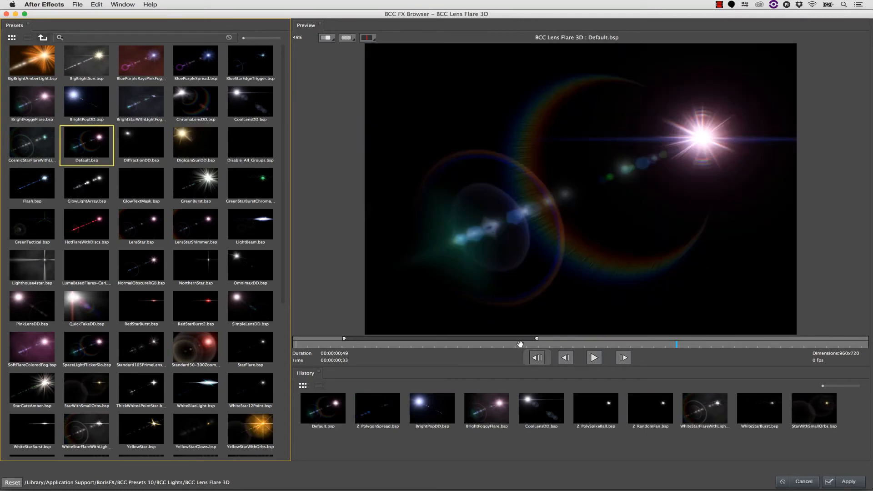
left_click(191, 265)
left_click(247, 227)
left_click(198, 184)
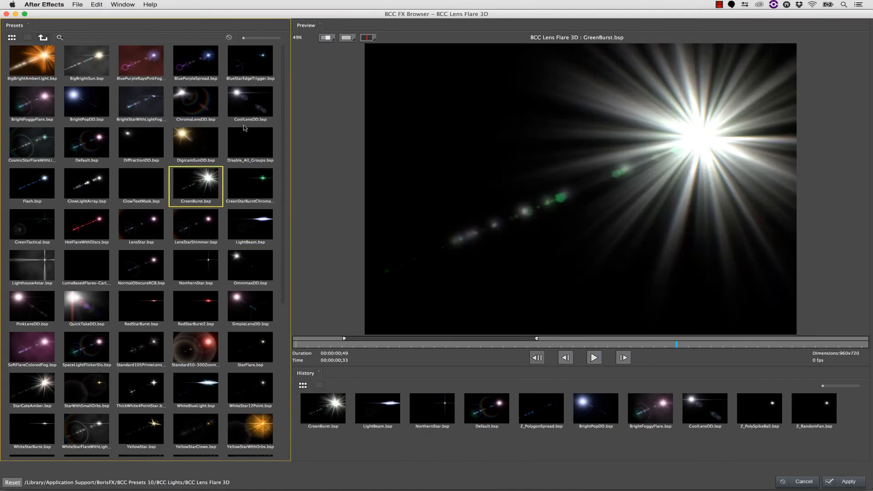
left_click(248, 114)
left_click(99, 145)
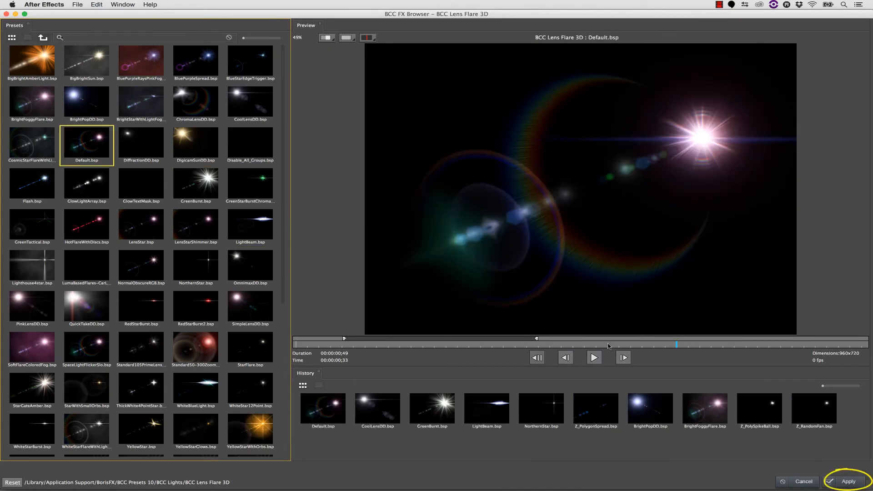
left_click(861, 480)
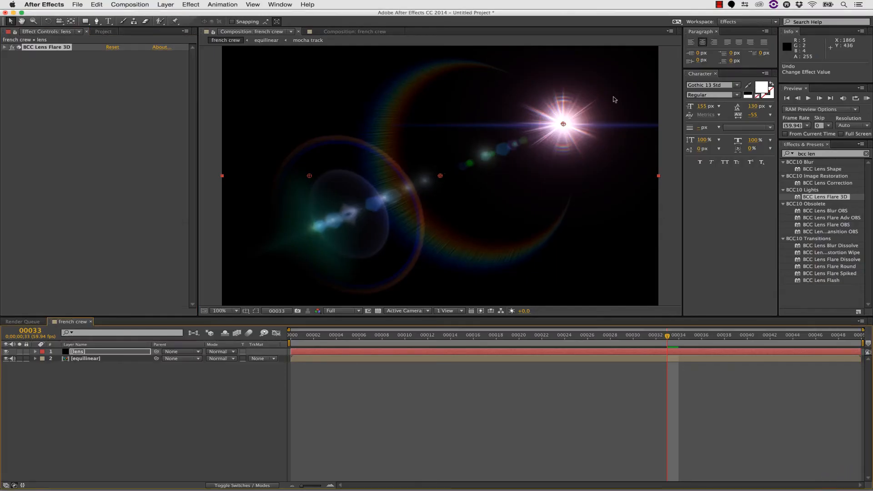
Move the flare's light source to about 1274, 497 and pre-compose the lens layer as lens Comp 1 with all attributes moved
left_click_drag(562, 123, 511, 134)
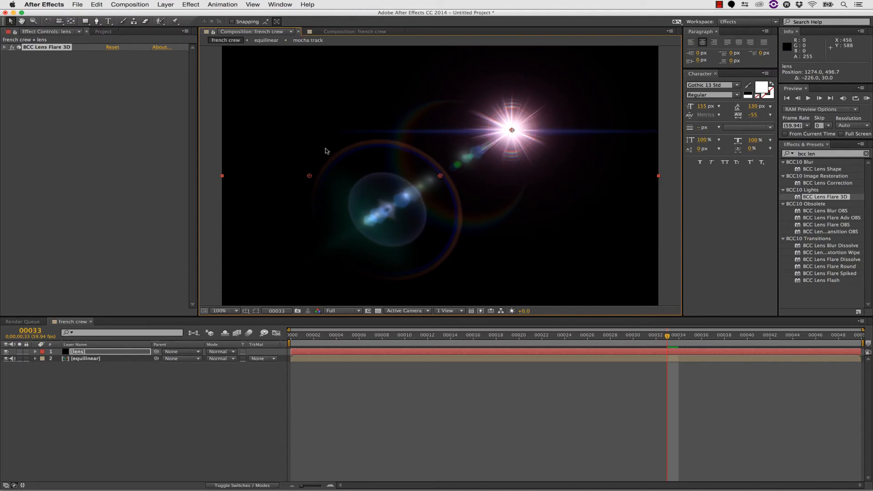
left_click(165, 4)
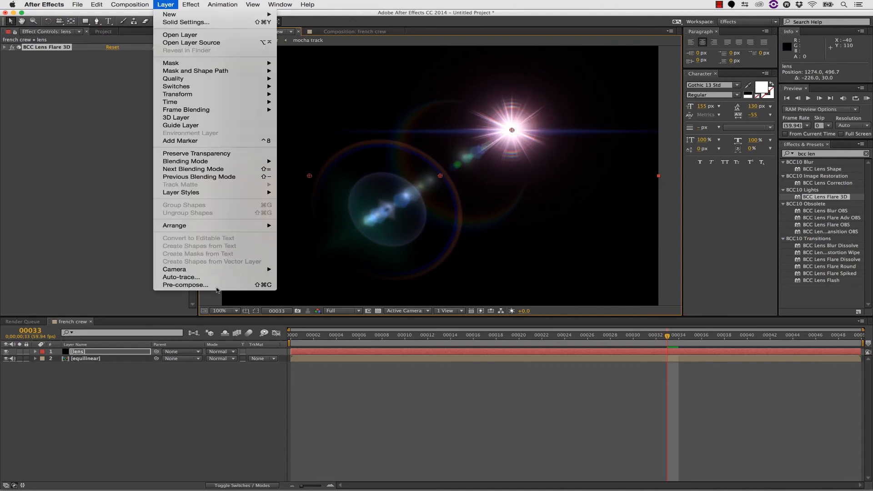
left_click(228, 285)
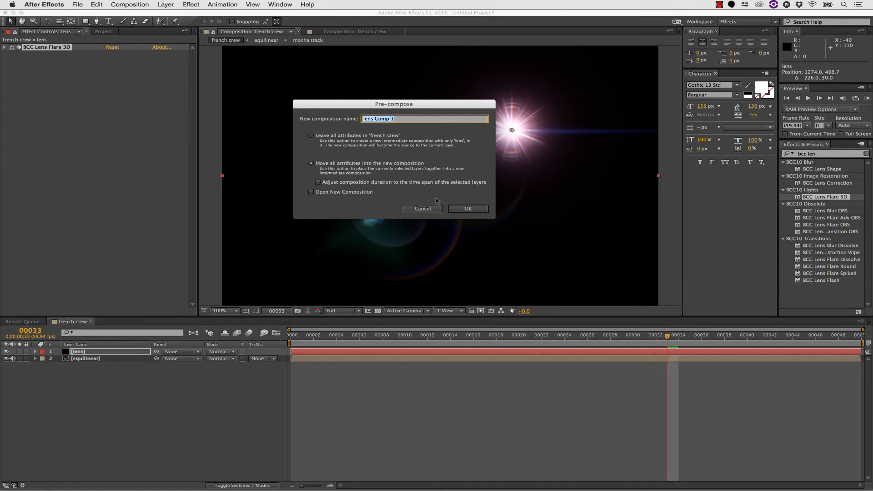
left_click(471, 208)
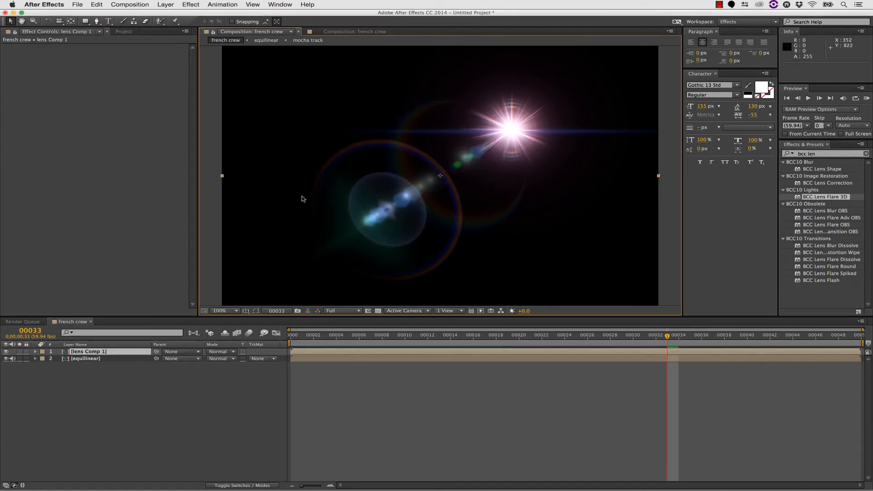
Search the effects for "skybox", apply Mettle SkyBox Converter to lens Comp 1 and set its input to 2D Source
left_click_drag(829, 155, 752, 149)
type("skybox")
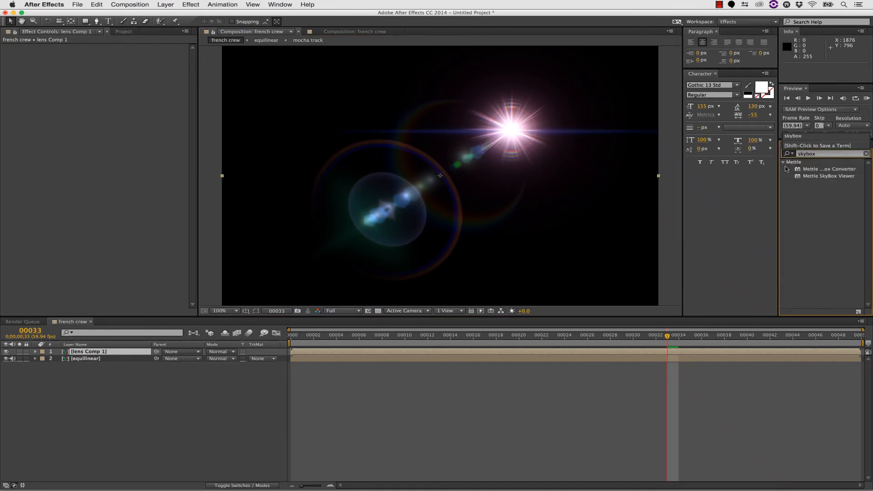
left_click(830, 168)
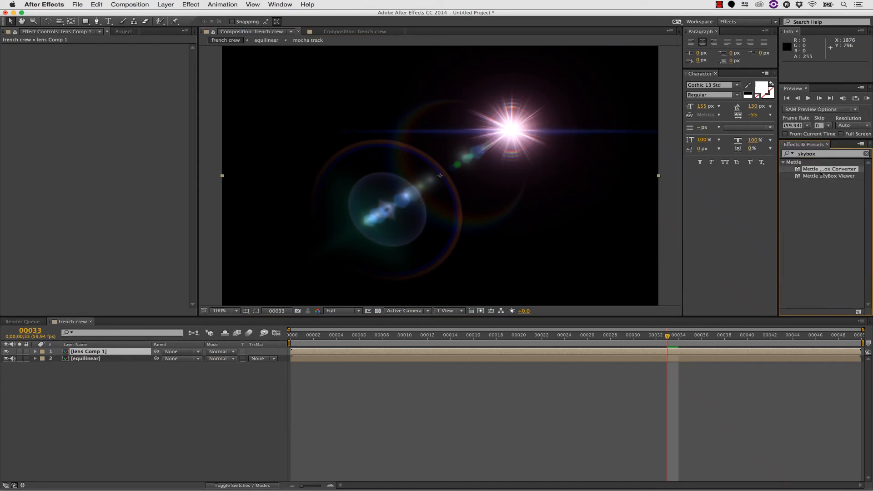
left_click_drag(821, 173, 296, 236)
left_click(138, 90)
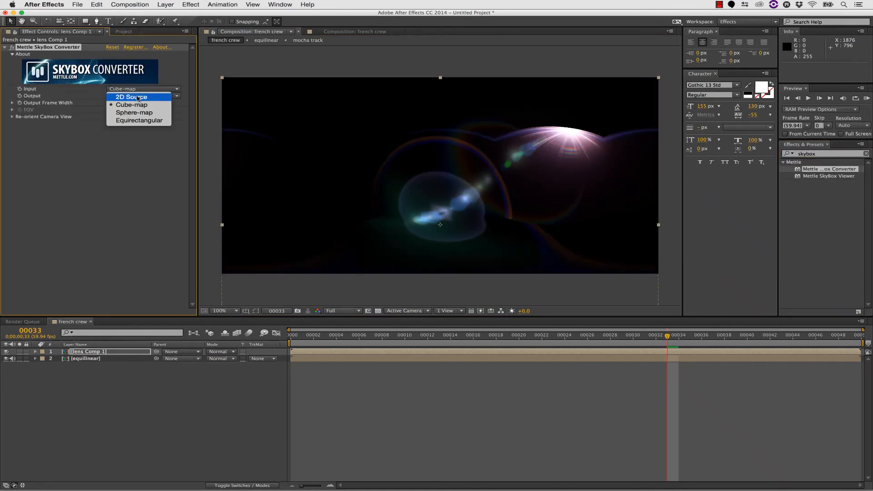
left_click(138, 97)
left_click(138, 96)
left_click(139, 98)
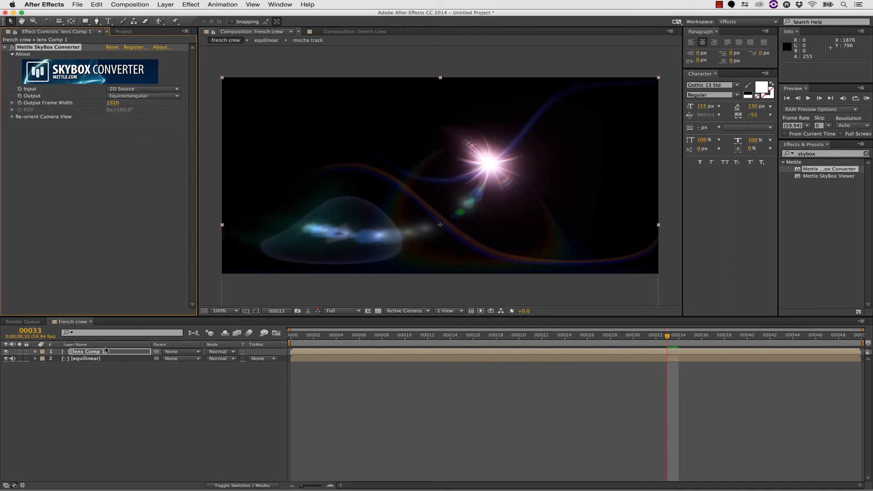
Apply Mettle SkyBox Converter to the equilinear layer, and make lens Comp 1 visible with its blending mode set to Screen
left_click(98, 359)
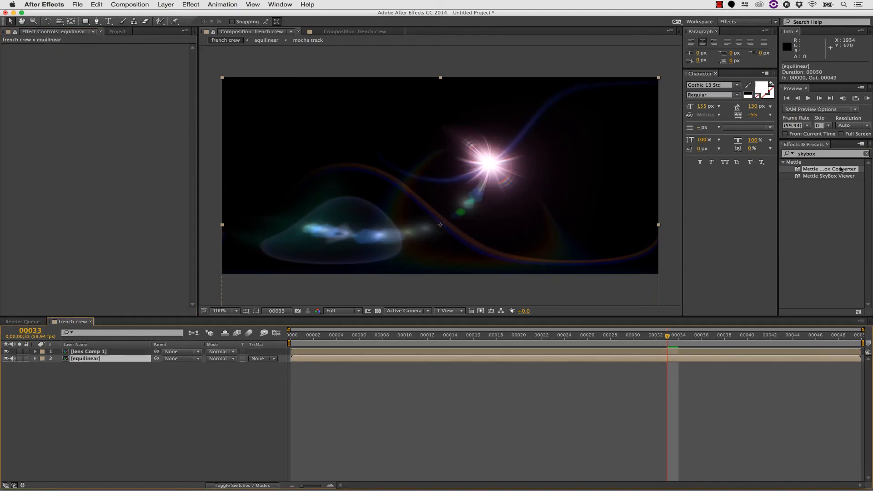
left_click_drag(828, 169, 102, 360)
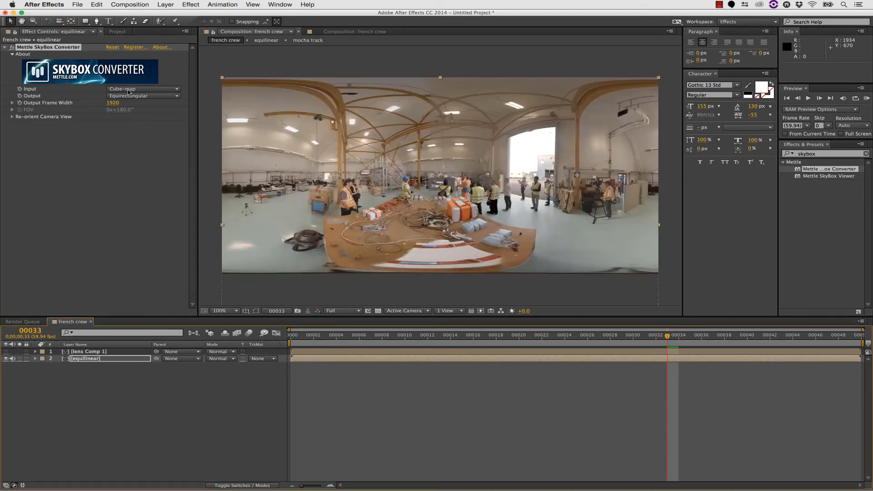
left_click(78, 351)
left_click(6, 352)
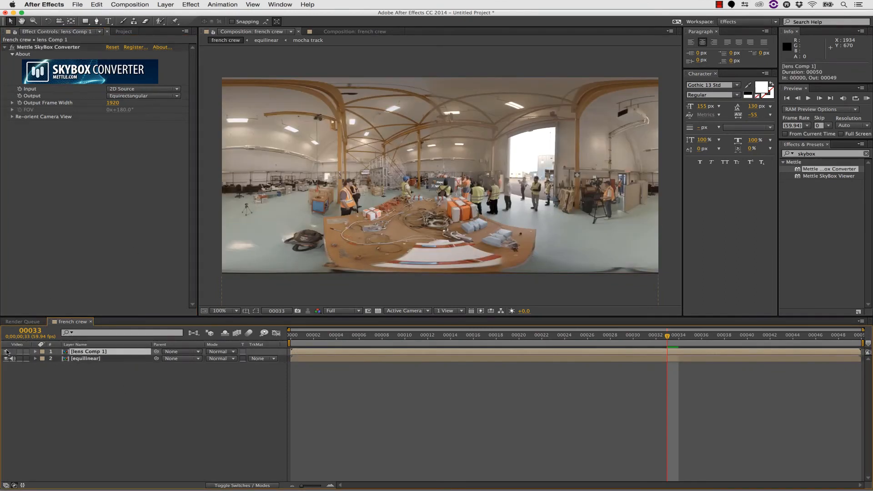
left_click(211, 352)
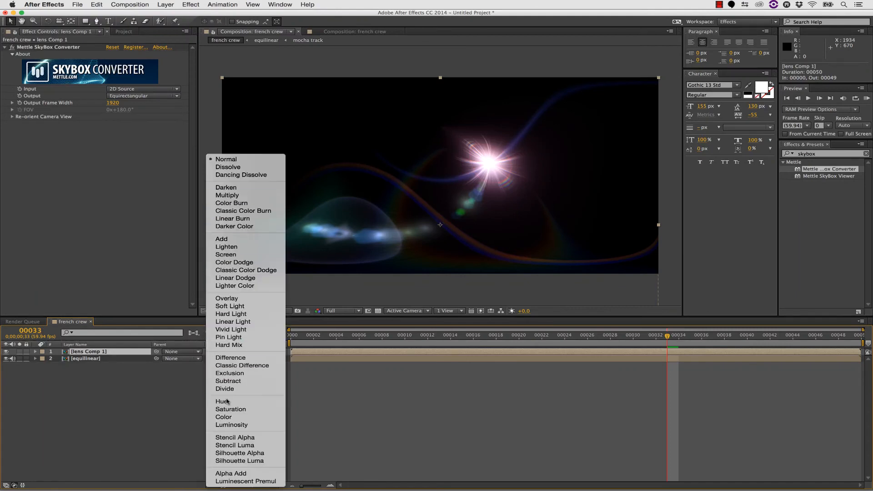
left_click(238, 255)
Re-orient the lens flare toward the bright doorway with a tilt of -3°, a pan of 38° and a roll of 21°
left_click(13, 117)
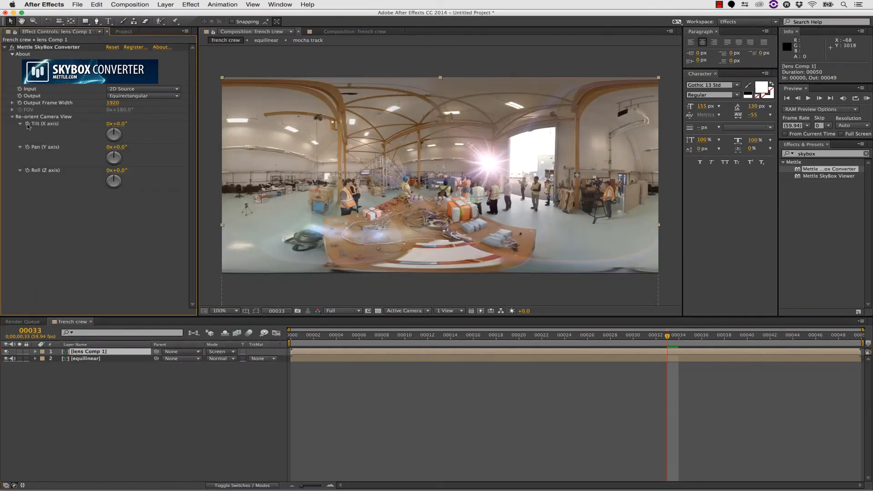
left_click_drag(118, 149, 130, 172)
mouse_move(124, 124)
left_mouse_down()
mouse_move(115, 129)
mouse_move(123, 129)
left_mouse_up()
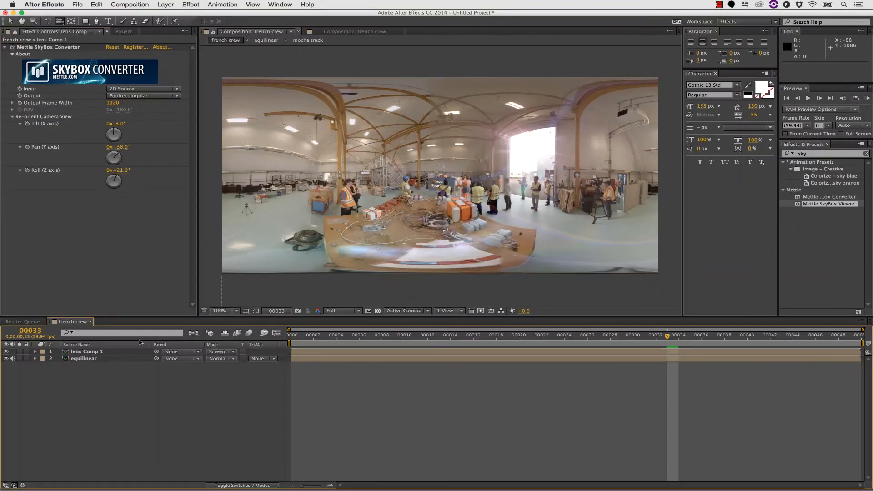
Pre-compose the lens Comp 1 and equilinear layers together as "360" with all attributes moved into the new composition
left_click(101, 351)
left_click(102, 358, "shift")
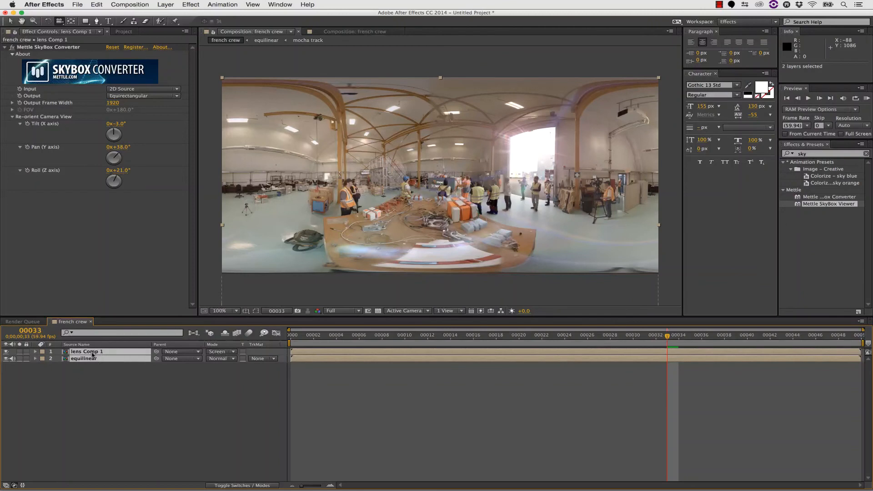
left_click(165, 5)
left_click(197, 285)
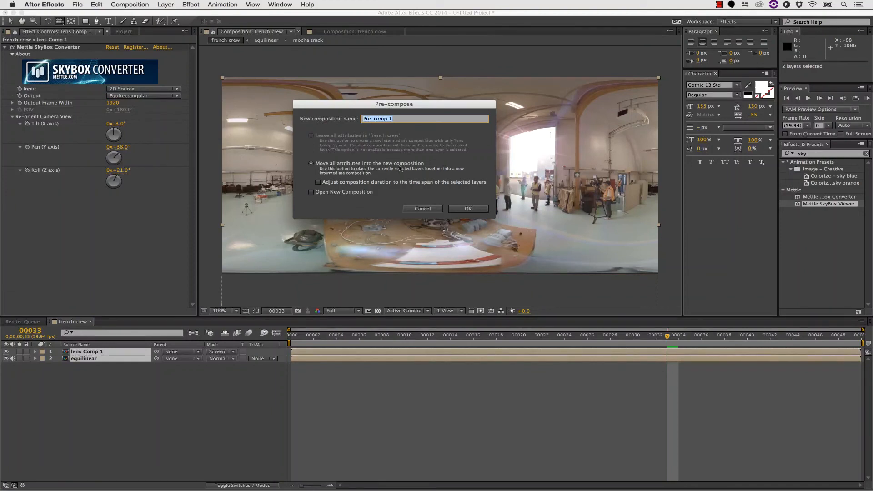
type("360")
left_click(468, 208)
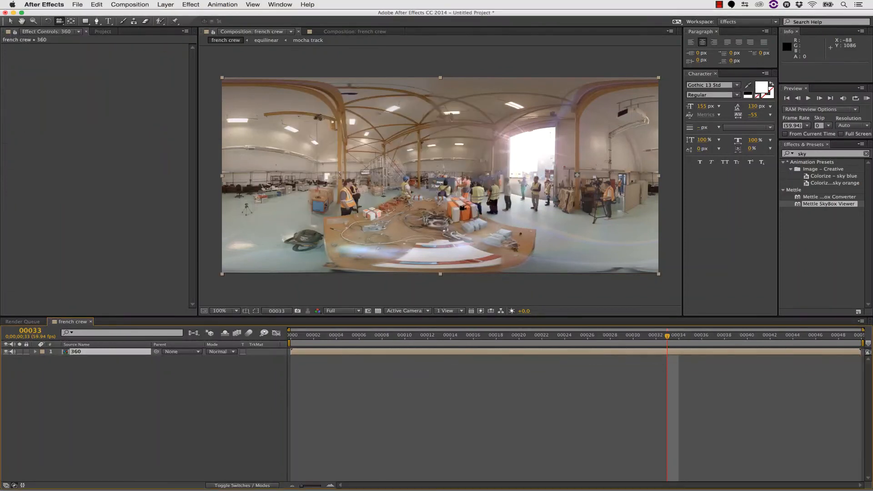
Apply the Mettle SkyBox Viewer effect to the 360 layer
left_click(834, 197)
left_click(817, 204)
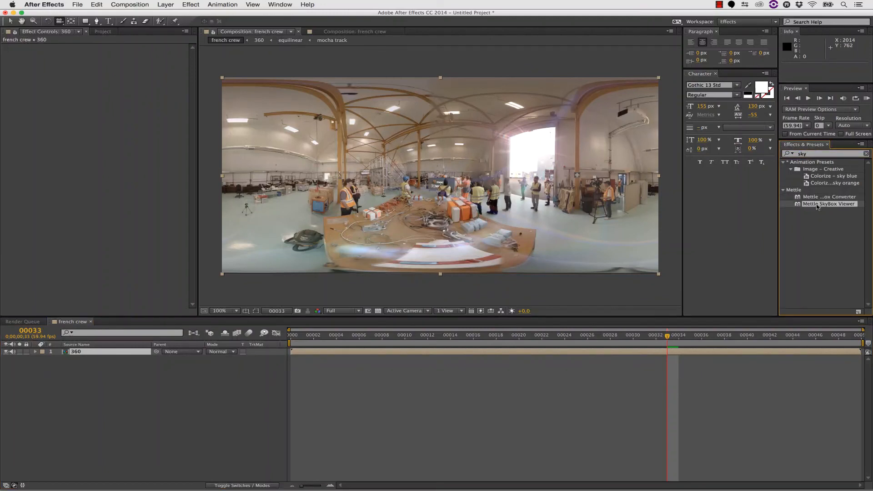
left_click_drag(814, 205, 110, 354)
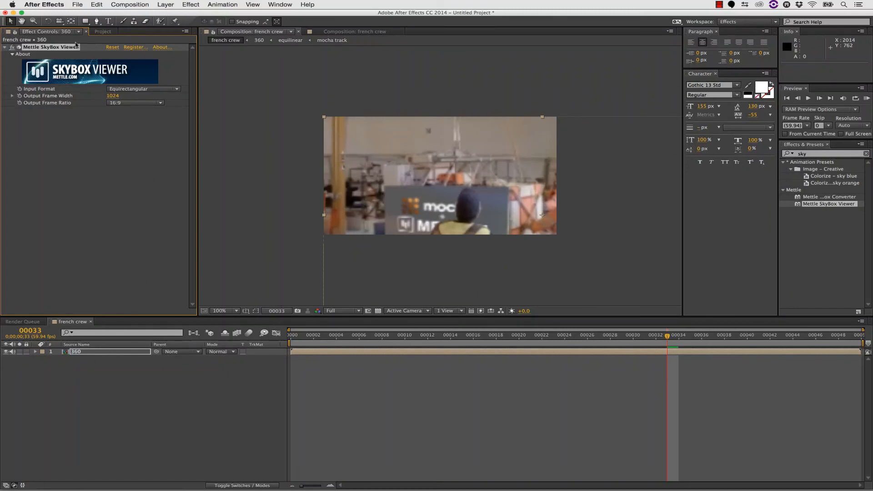
Create a two-node camera named "360 cam" with the 15mm preset
left_click(60, 21)
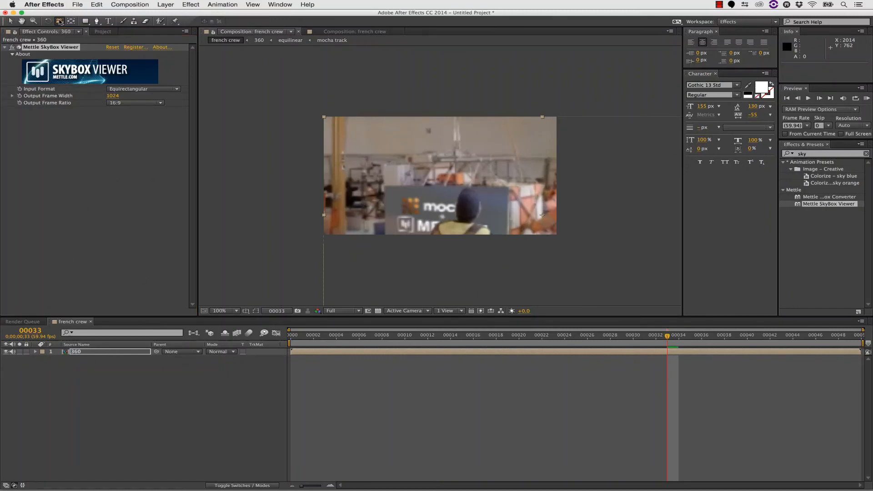
left_click(165, 4)
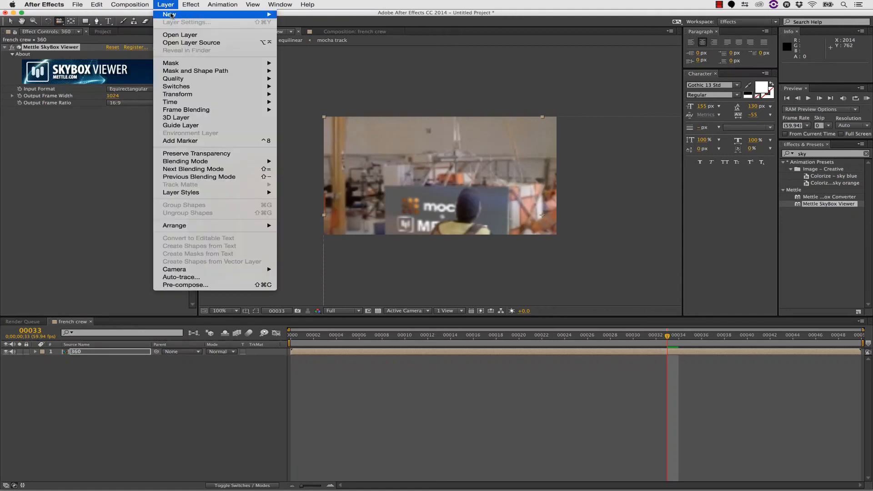
mouse_move(172, 16)
left_click(300, 40)
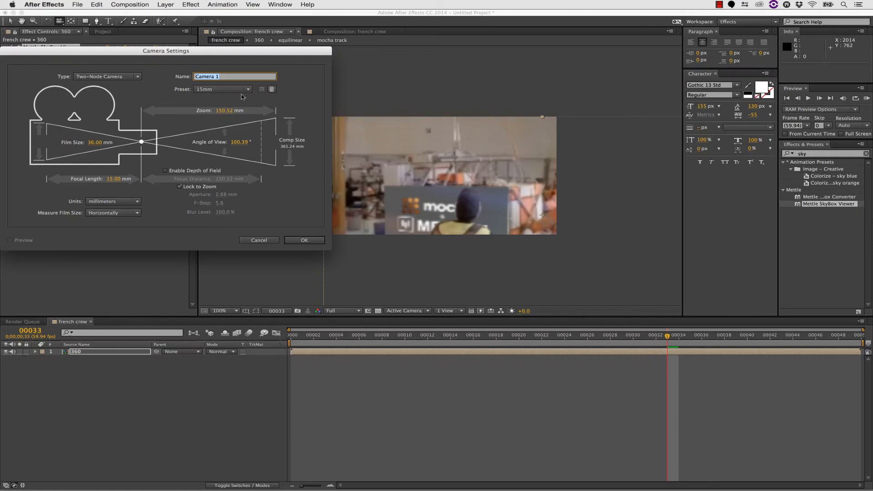
type("360 cam")
left_click(232, 90)
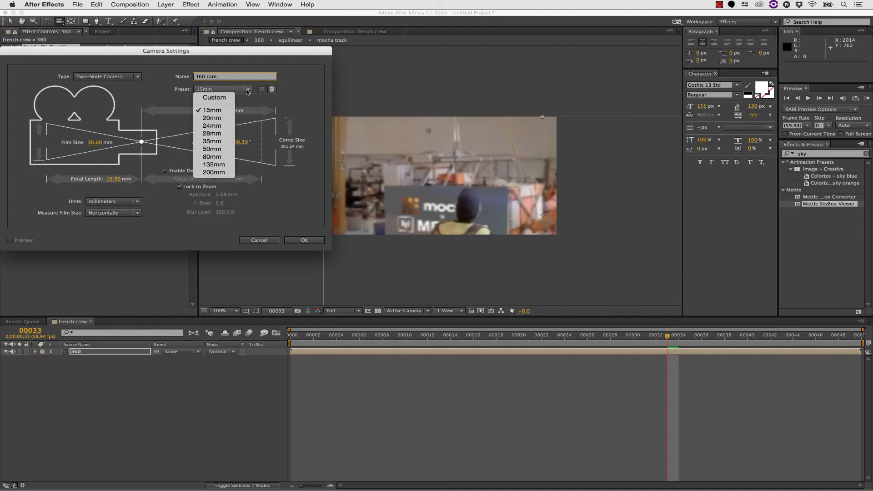
left_click(219, 98)
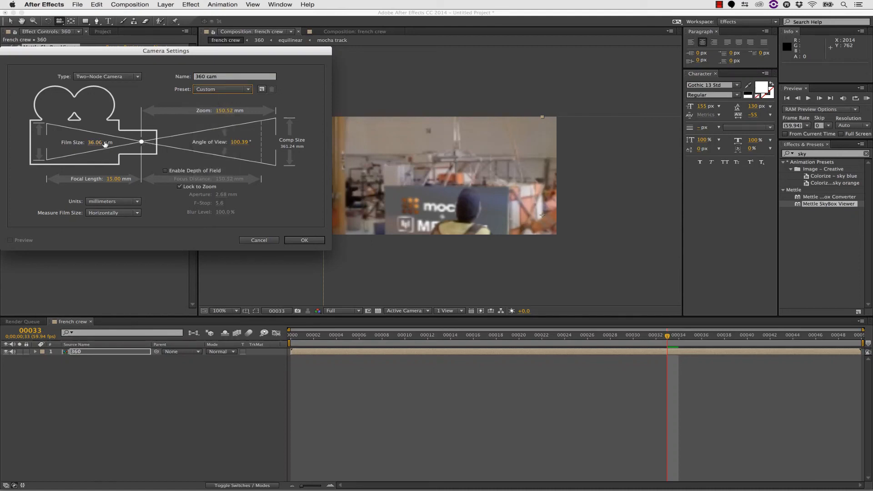
left_click(231, 89)
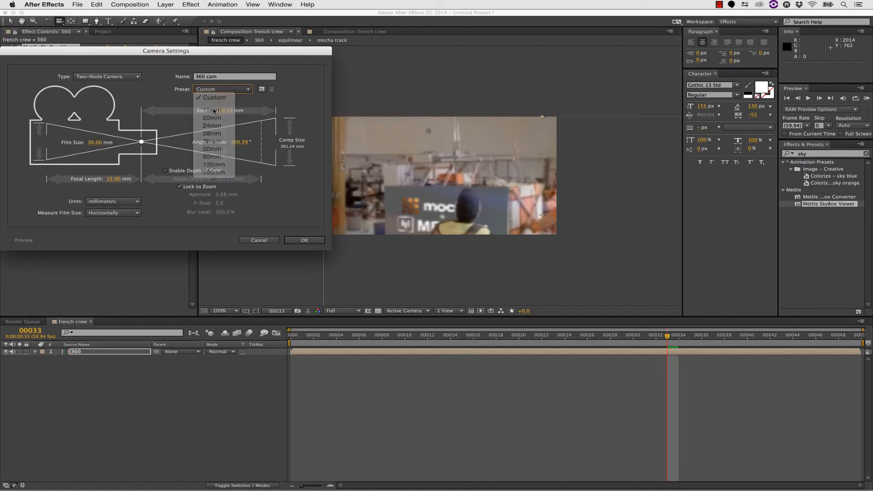
left_click(213, 110)
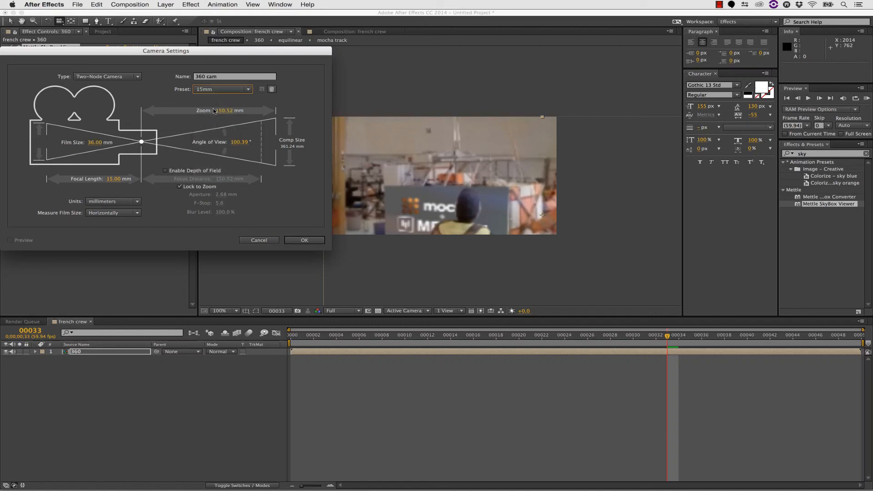
left_click(305, 240)
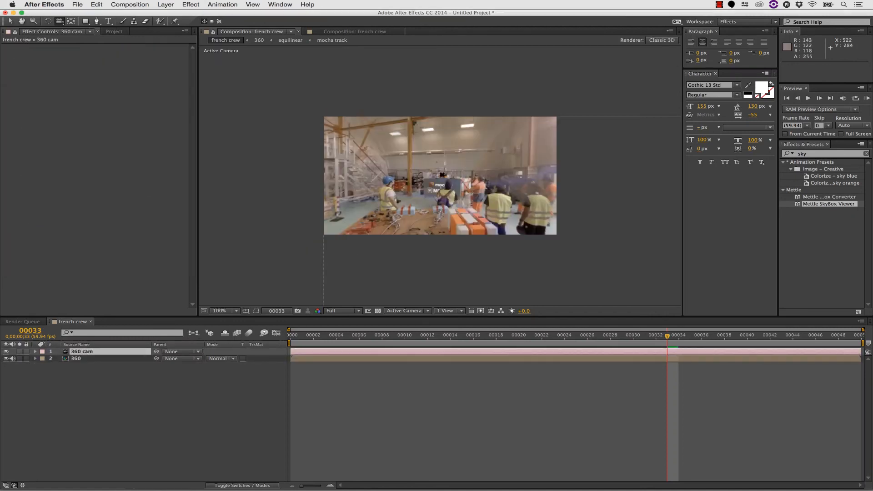
Orbit the 360 cam around the warehouse to examine the composited logo, the flare at the doorway and the surrounding scene
mouse_move(458, 172)
left_mouse_down()
mouse_move(369, 175)
mouse_move(478, 175)
mouse_move(382, 160)
mouse_move(460, 154)
mouse_move(604, 160)
mouse_move(655, 184)
mouse_move(713, 174)
left_mouse_up()
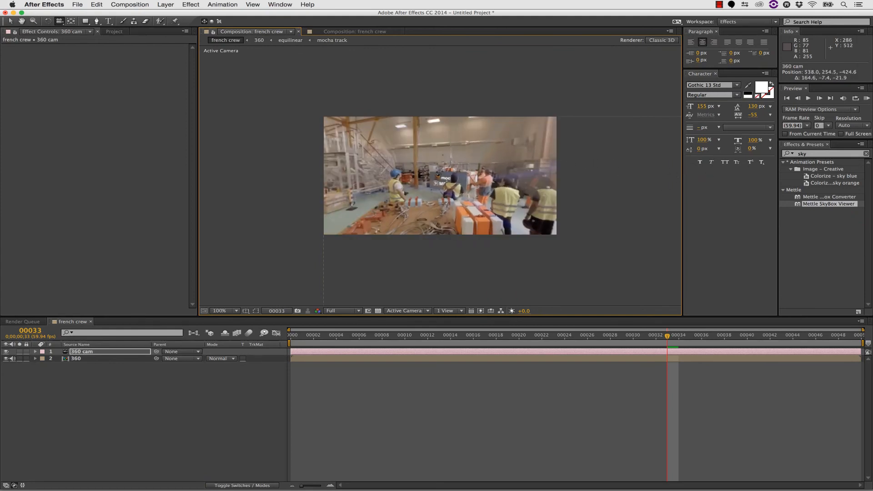
left_click_drag(392, 175, 458, 172)
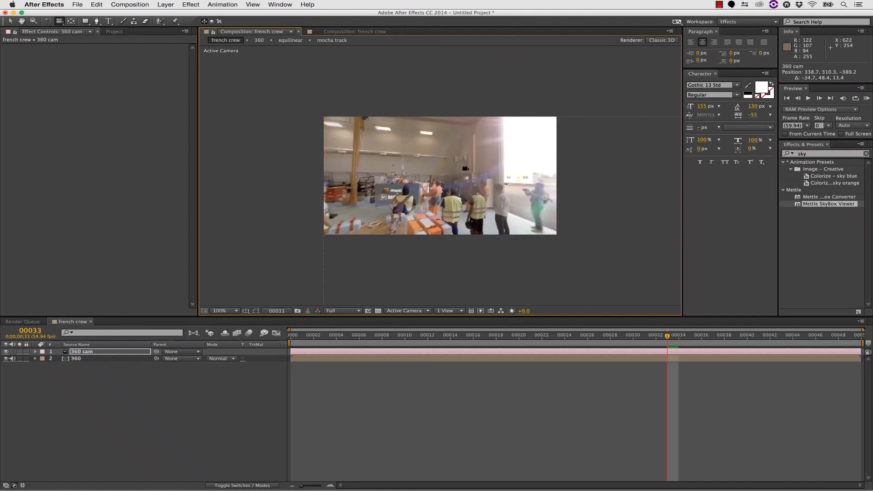
left_click_drag(505, 157, 565, 170)
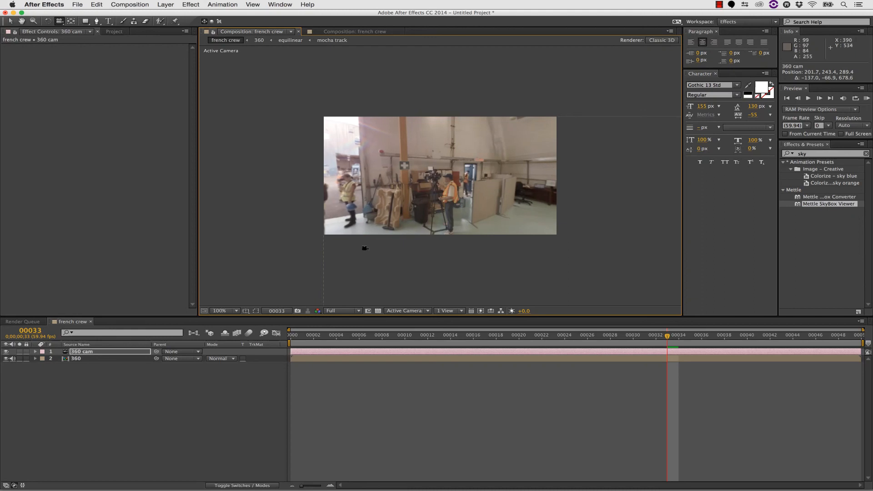
left_click(226, 310)
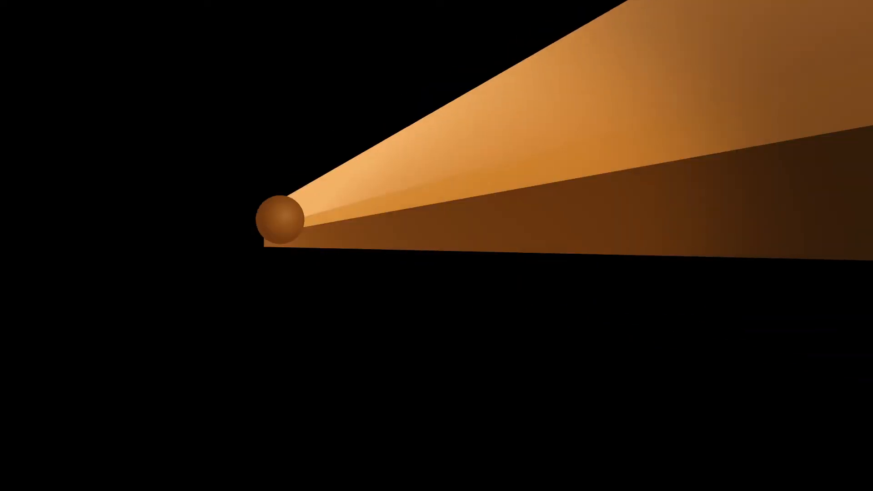